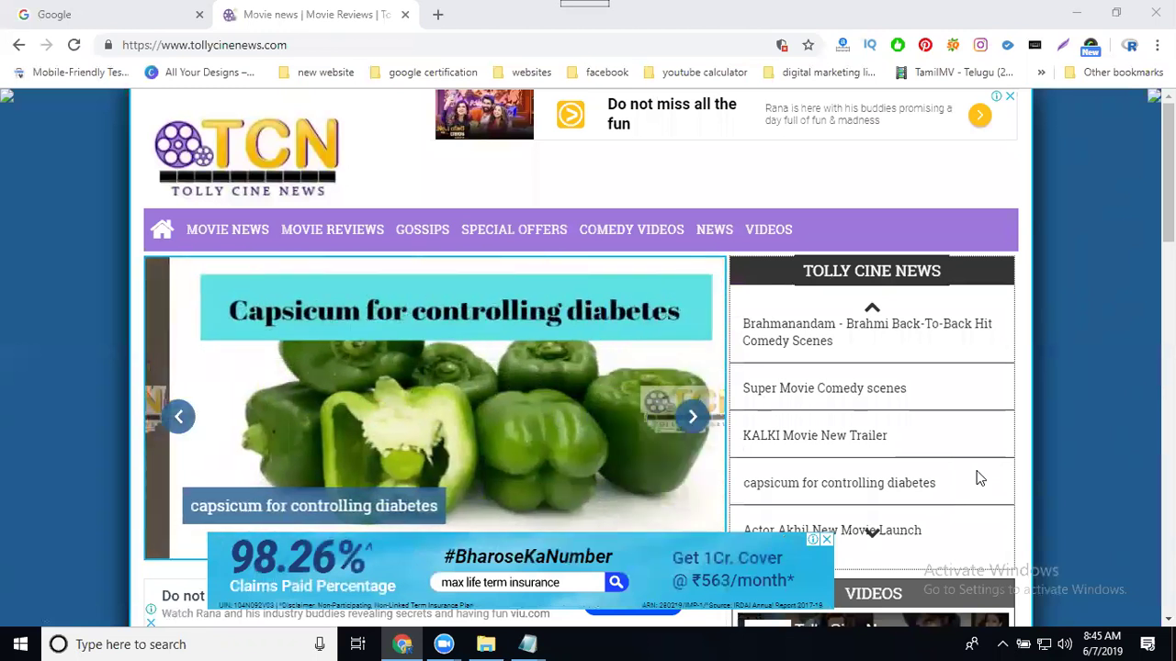
Load tollycinenews.com/cpanel in a new browser tab.
left_click(438, 15)
type("tolly")
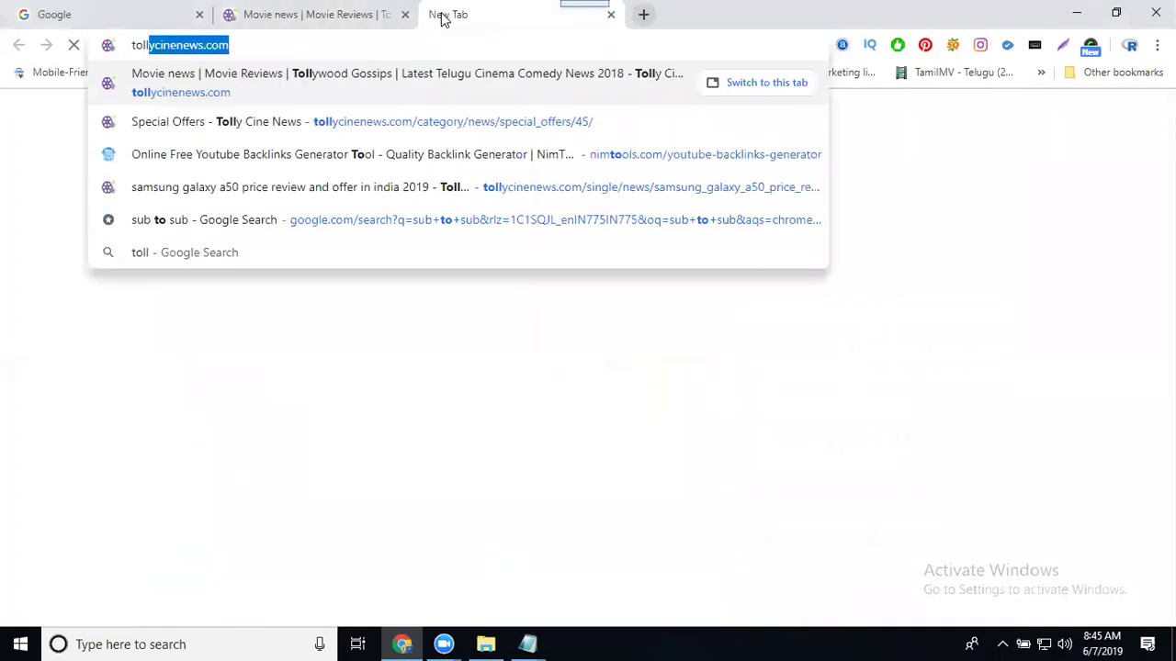
key("Right")
type("/cpanel")
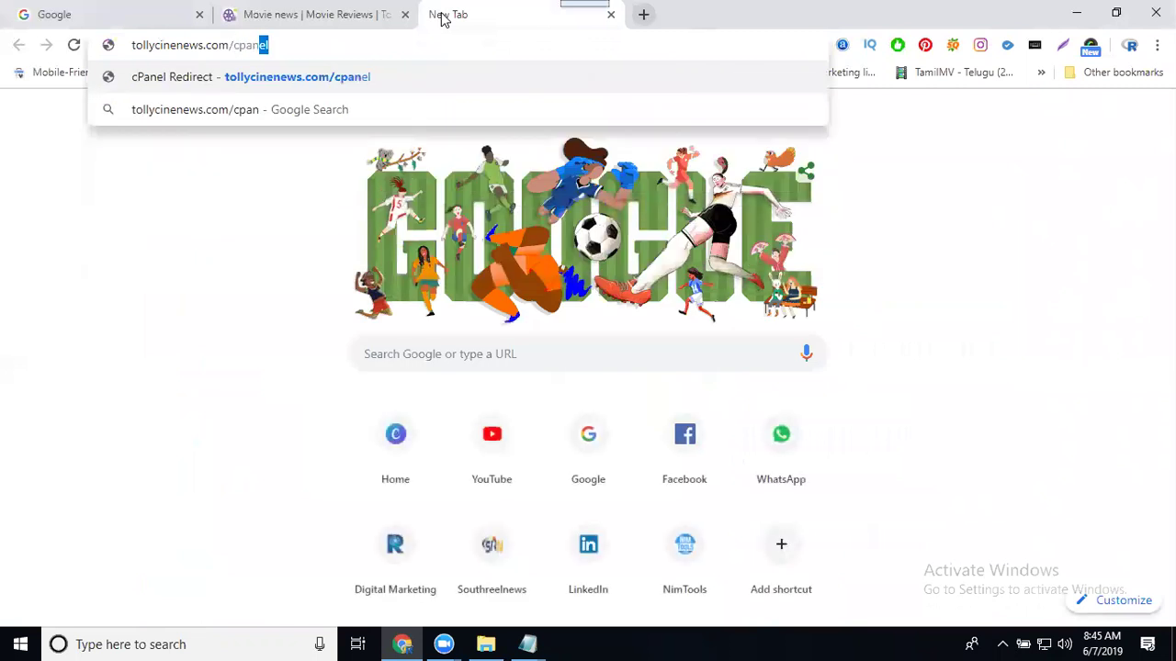
key("Return")
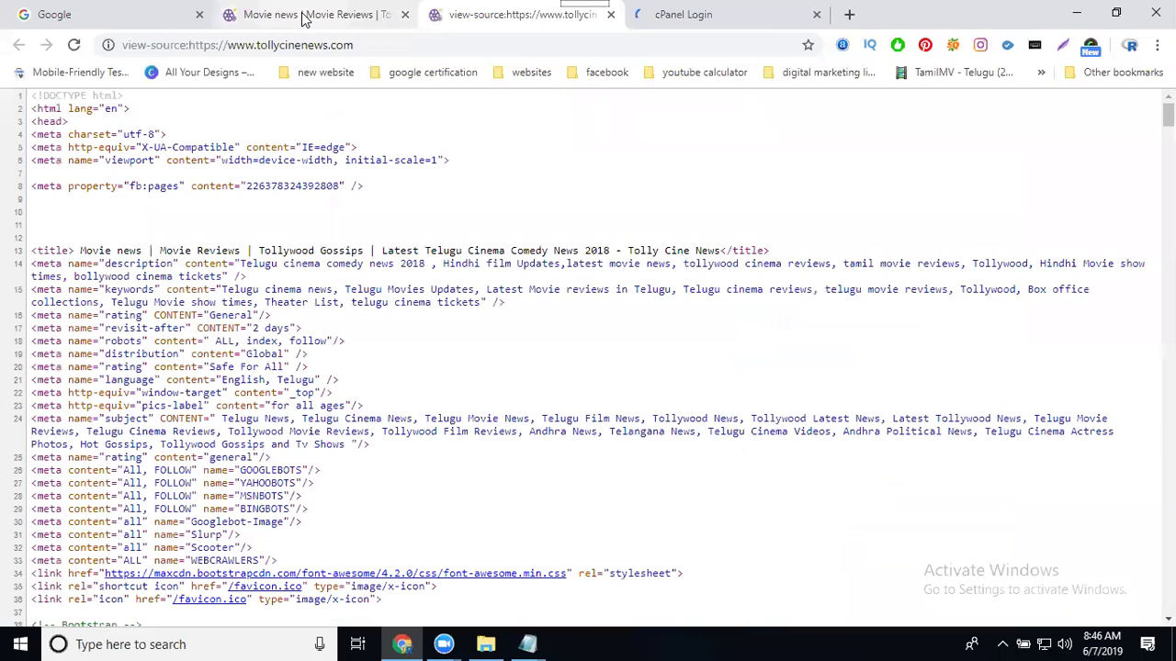
Enlarge the homepage source view and select its current 2018 title text.
key("ctrl+plus")
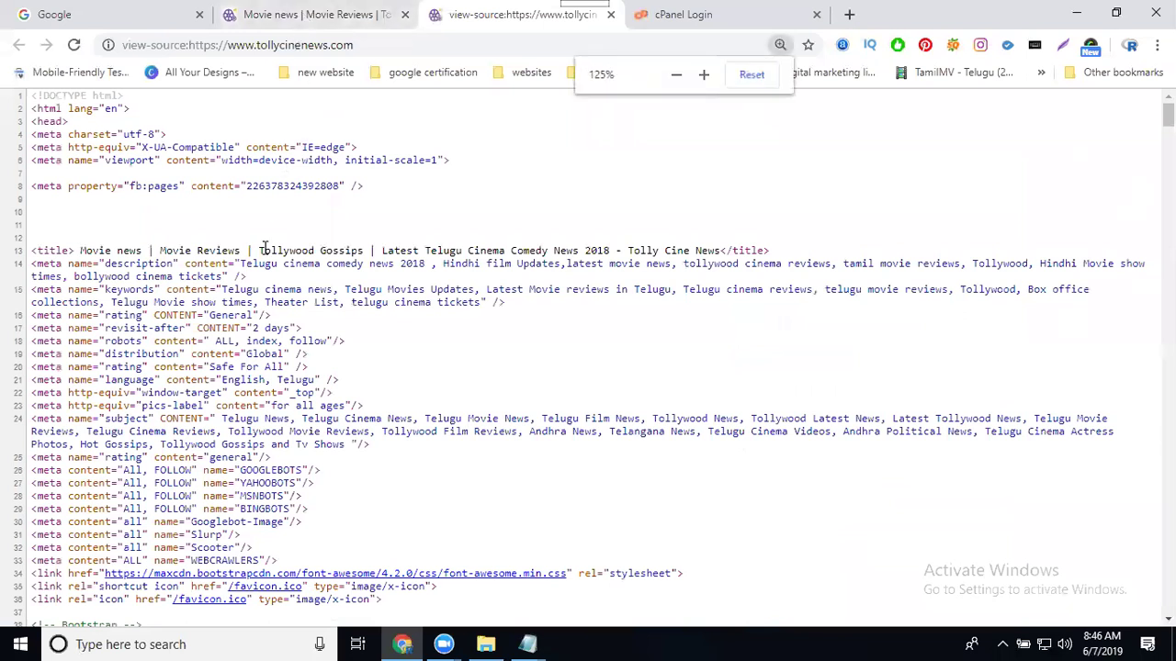
key("ctrl+plus")
scroll(263, 247, "down", 2)
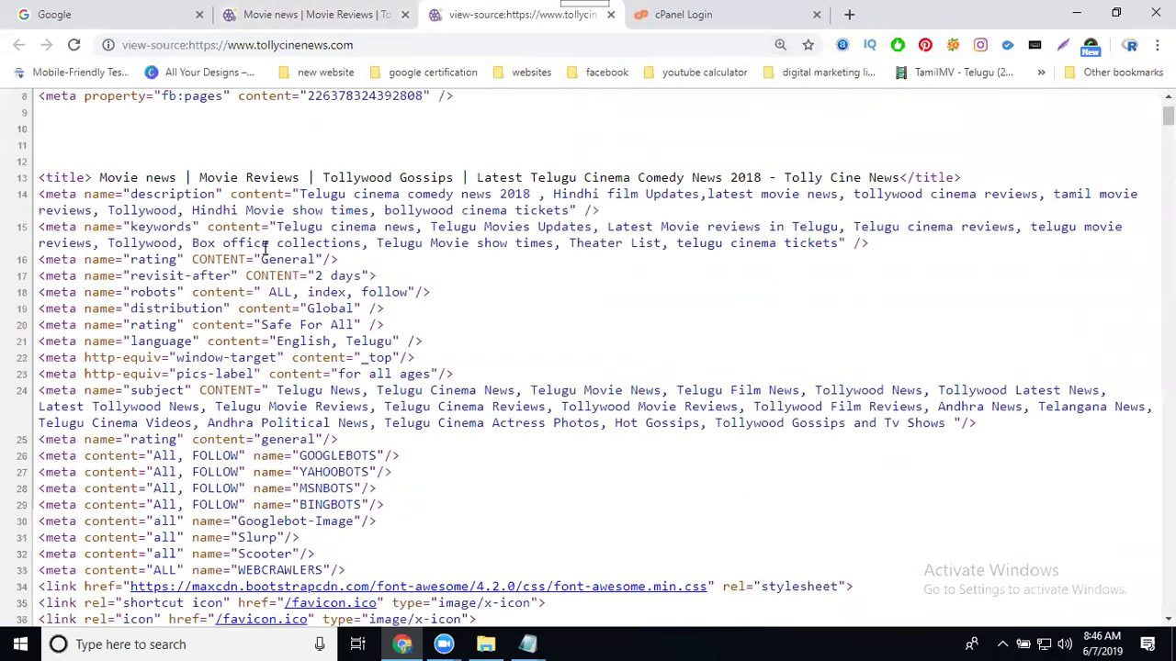
scroll(264, 246, "up", 1)
left_click_drag(100, 207, 761, 204)
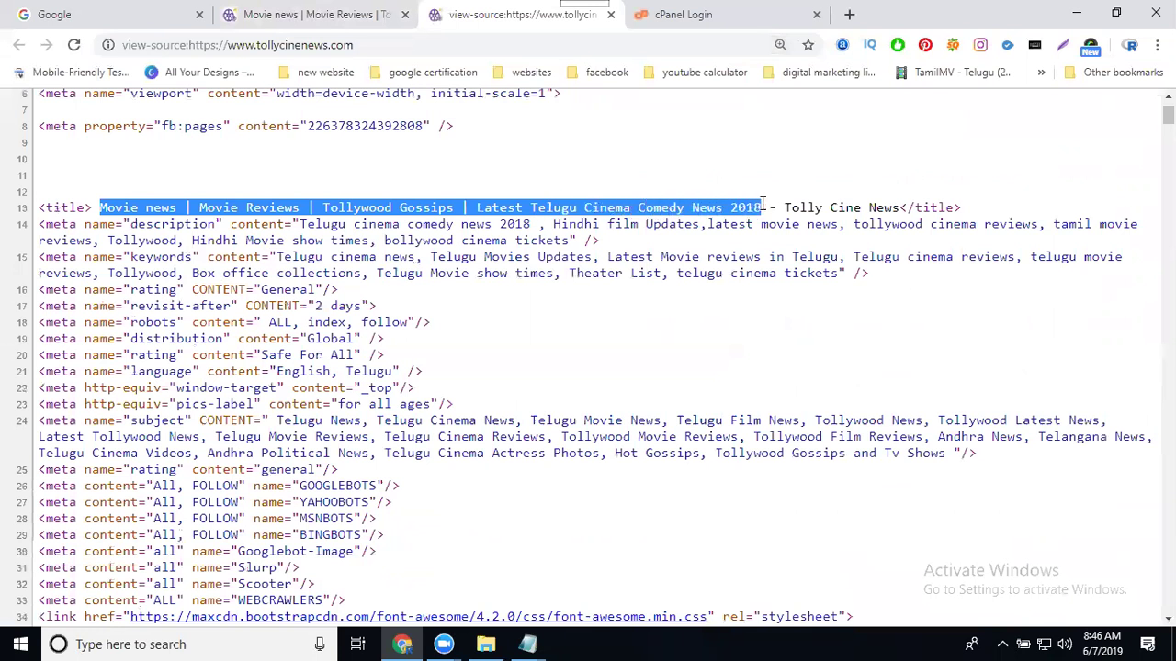
Switch to the cPanel Login tab and log in to the tollycinenews account.
left_click(683, 15)
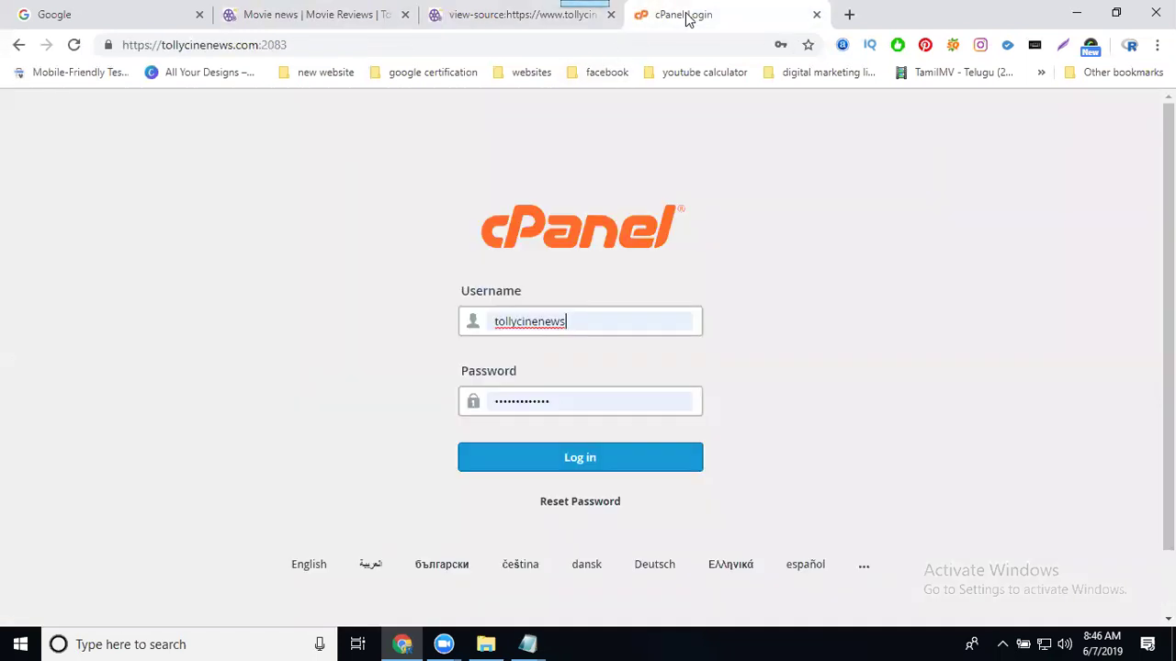
left_click(535, 454)
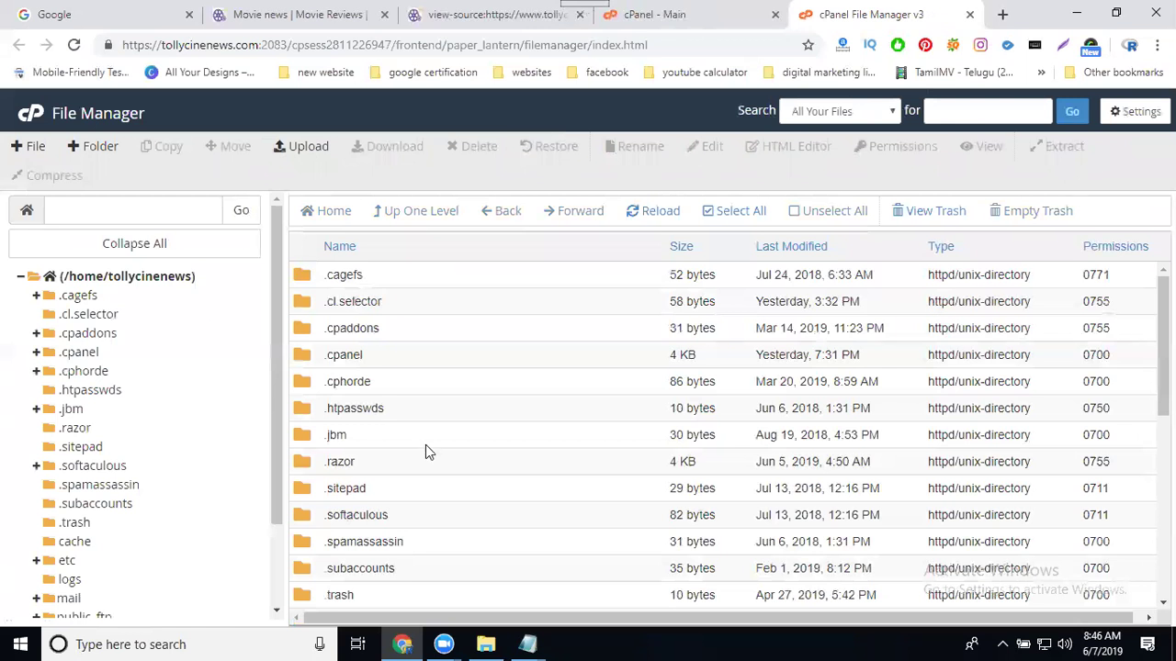
Browse into public_html, then application, then views in File Manager.
scroll(425, 444, "down", 3)
left_click(422, 410)
double_click(422, 410)
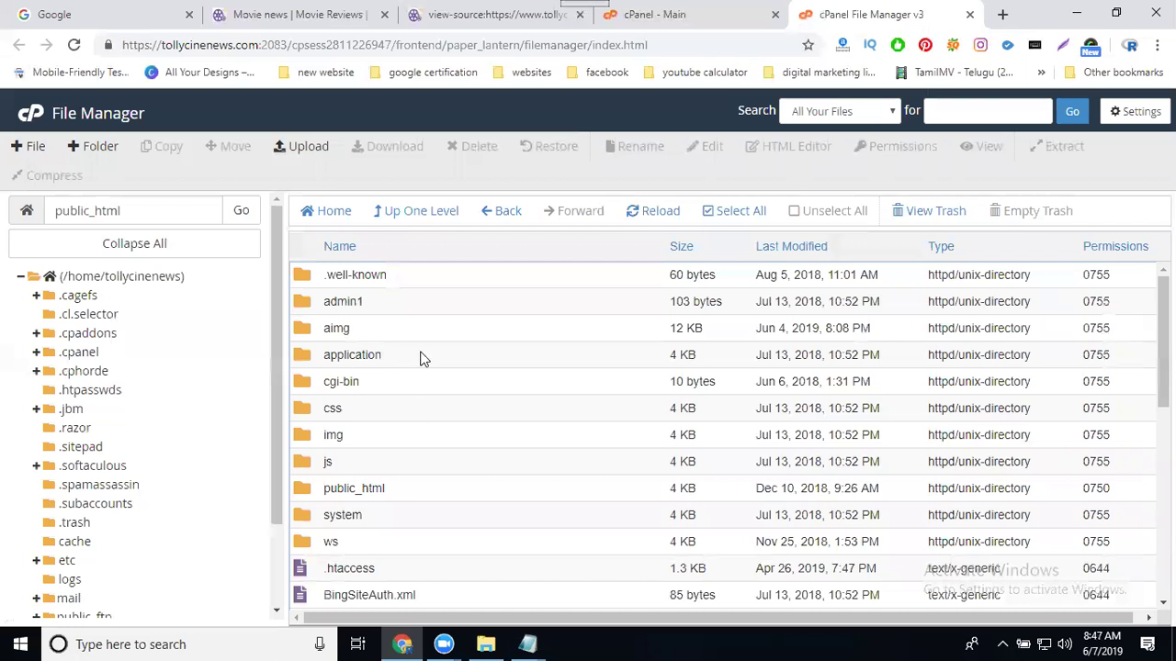
double_click(419, 358)
scroll(419, 358, "down", 1)
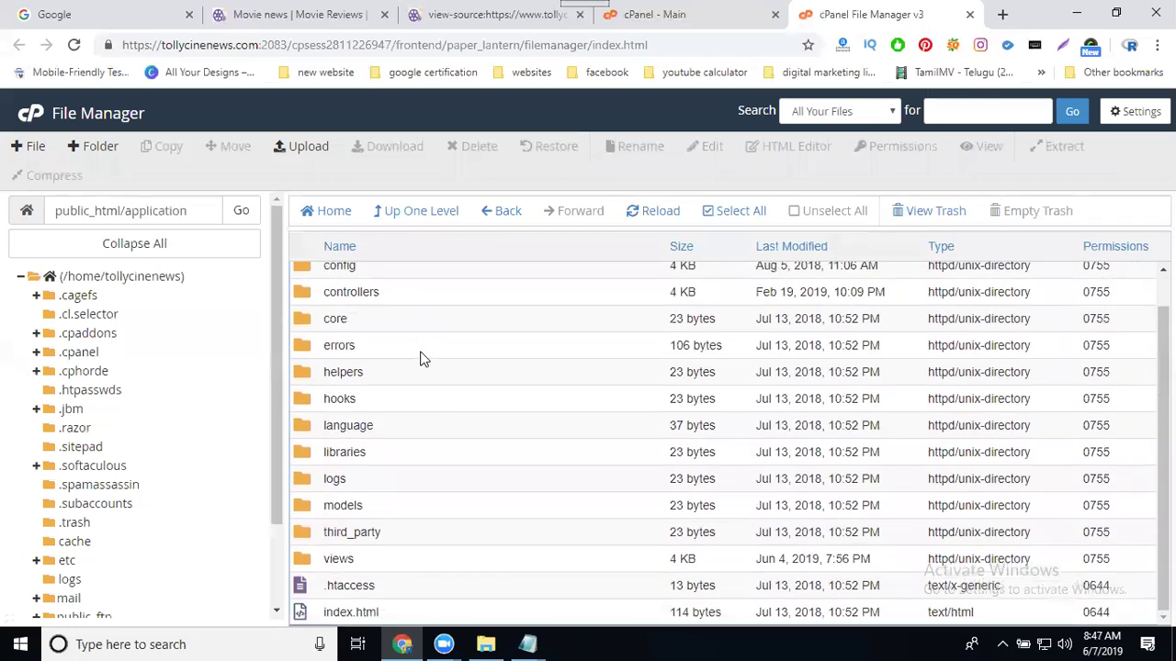
double_click(396, 561)
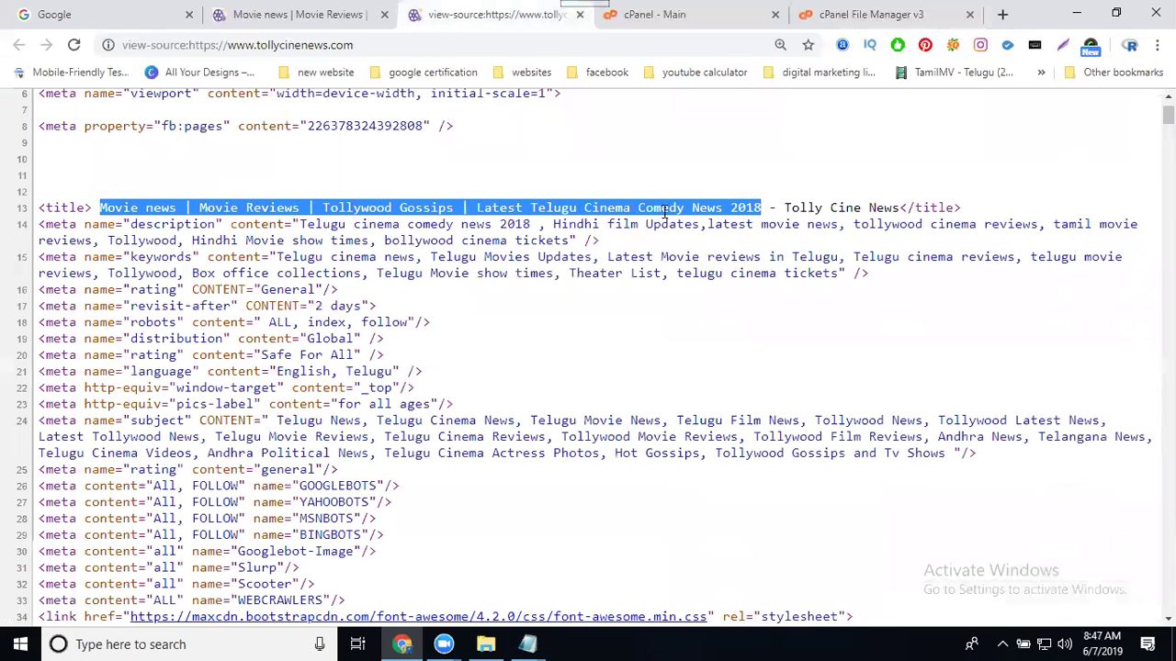
Edit head.php and change the title's year from 2018 to 2019.
left_click(854, 13)
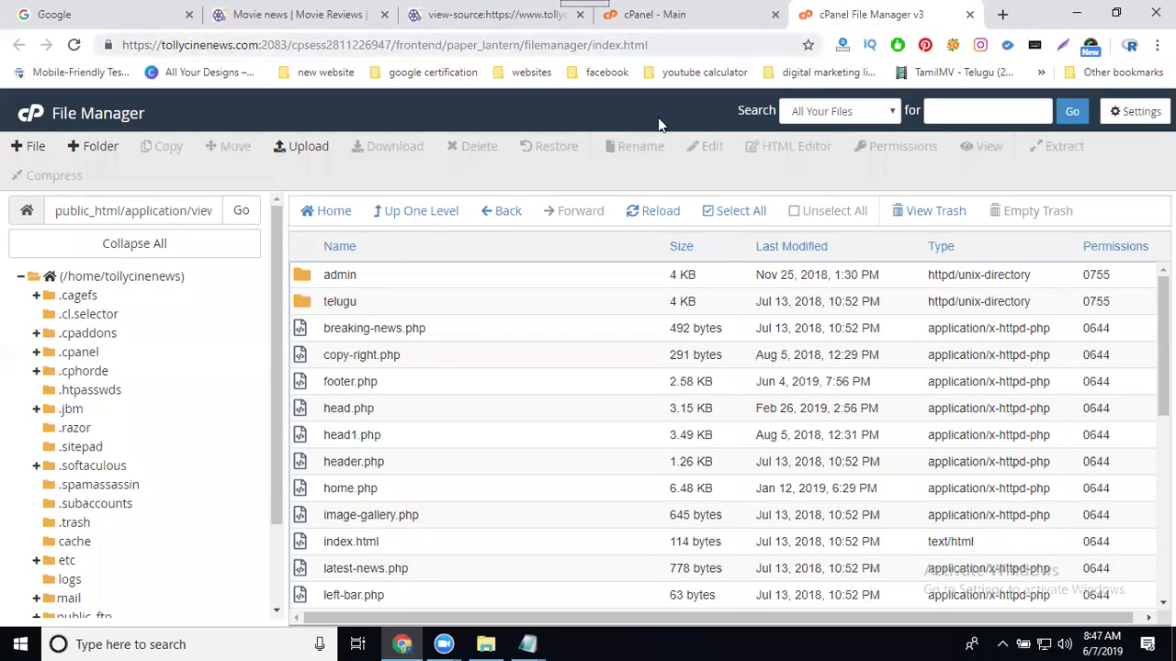
right_click(350, 408)
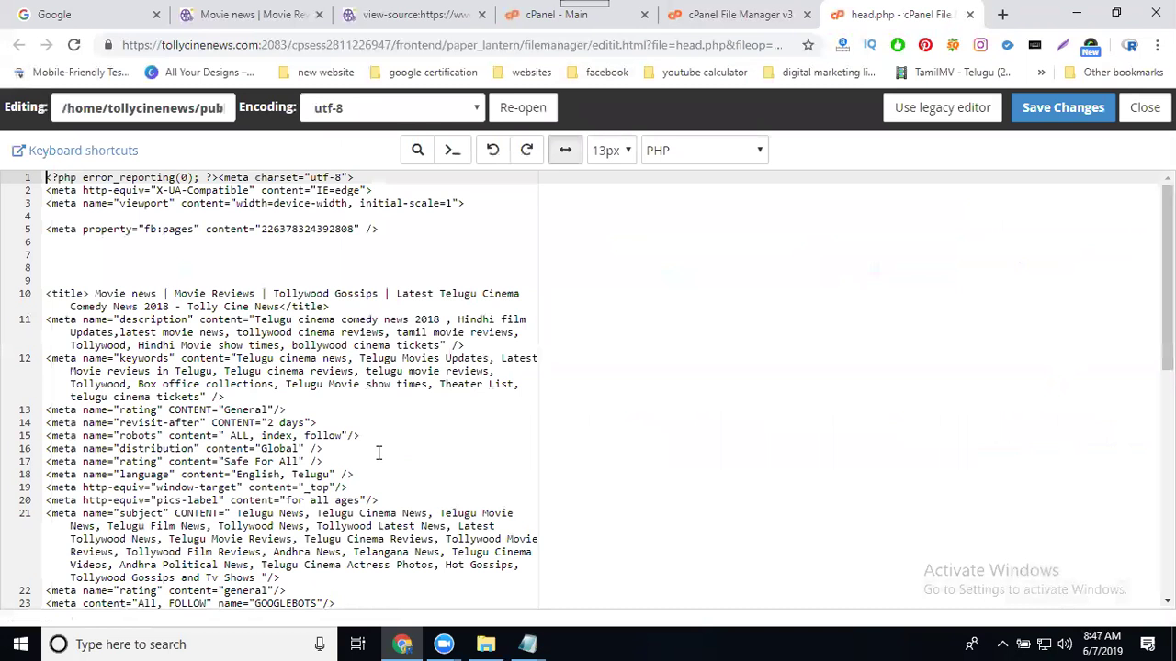
key("ctrl+plus")
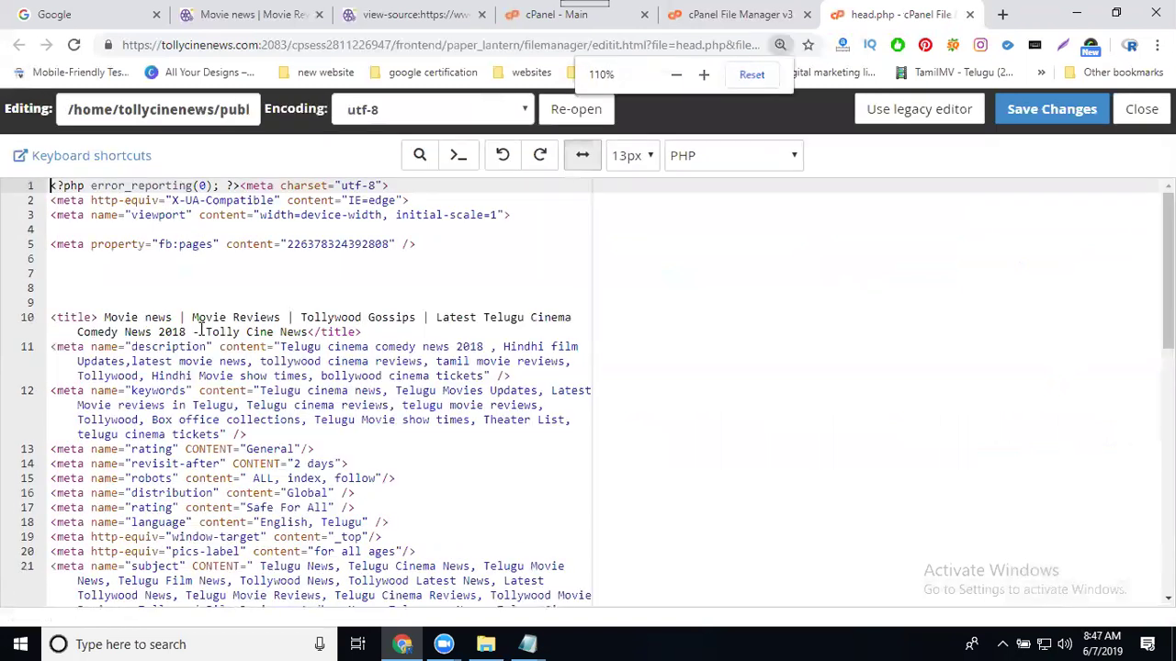
left_click(185, 330)
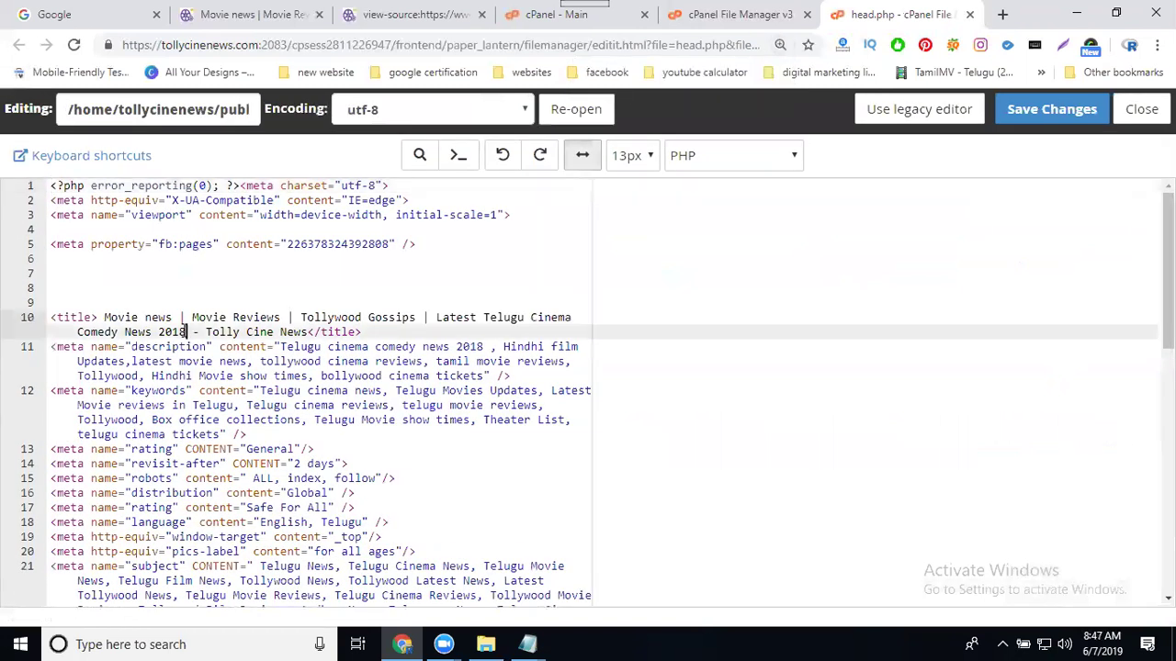
key("Delete")
key("BackSpace")
type("9")
Insert '| Hindi | English' after Telugu in the title and save head.php.
left_click(530, 317)
type("| ")
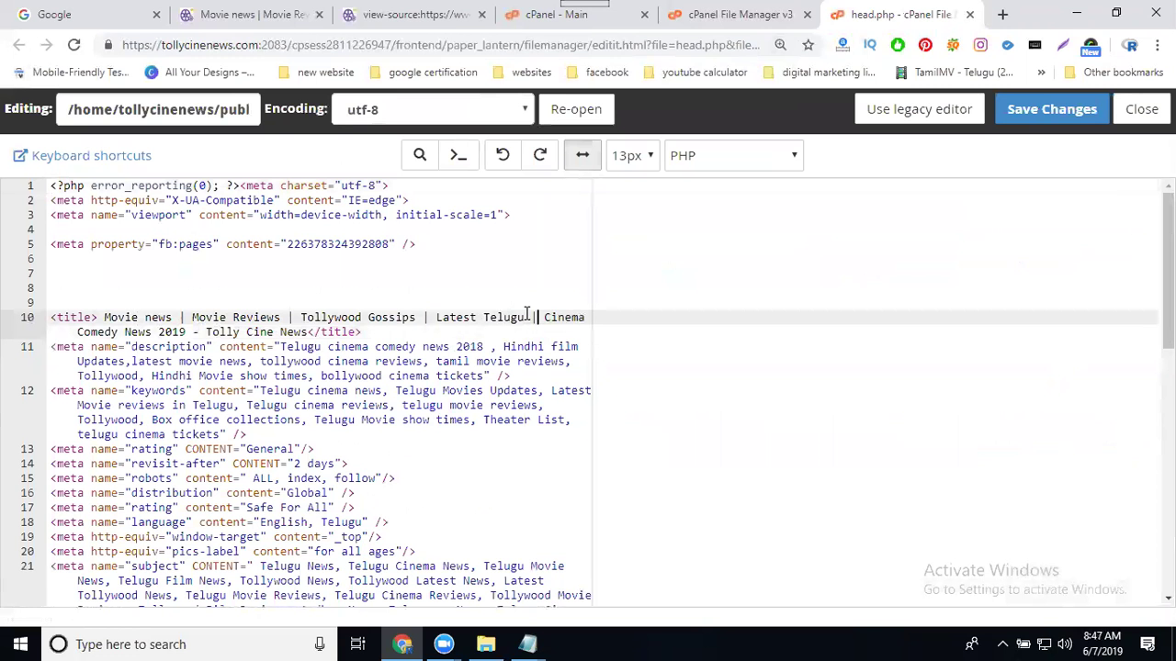
type("Hind ")
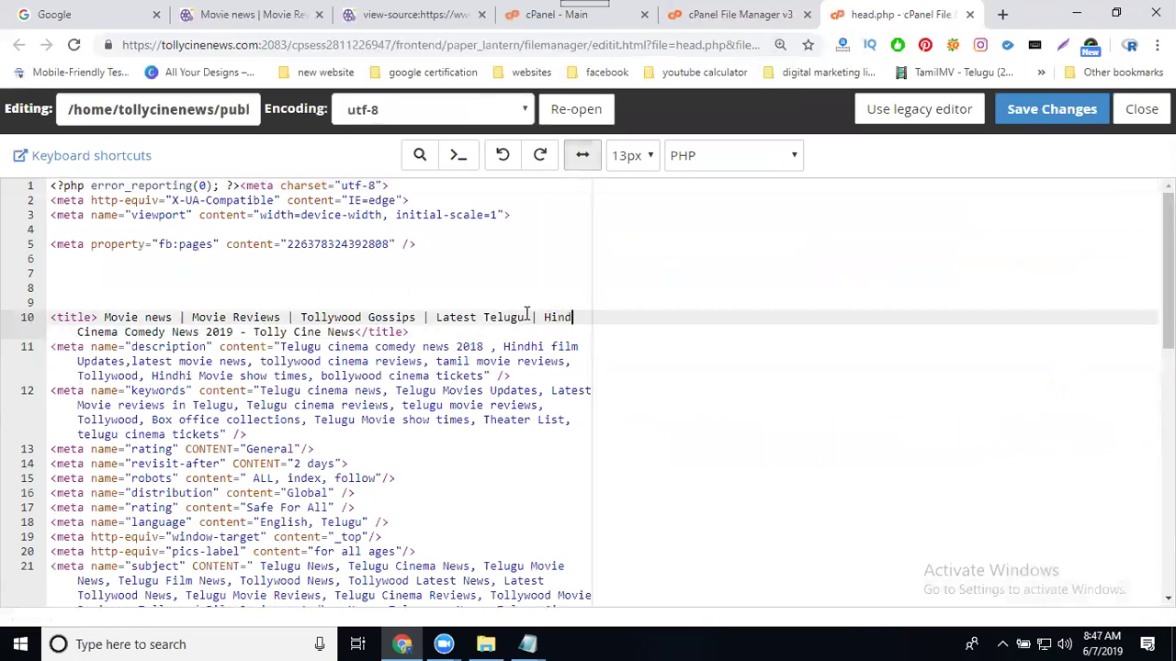
type("i | eng")
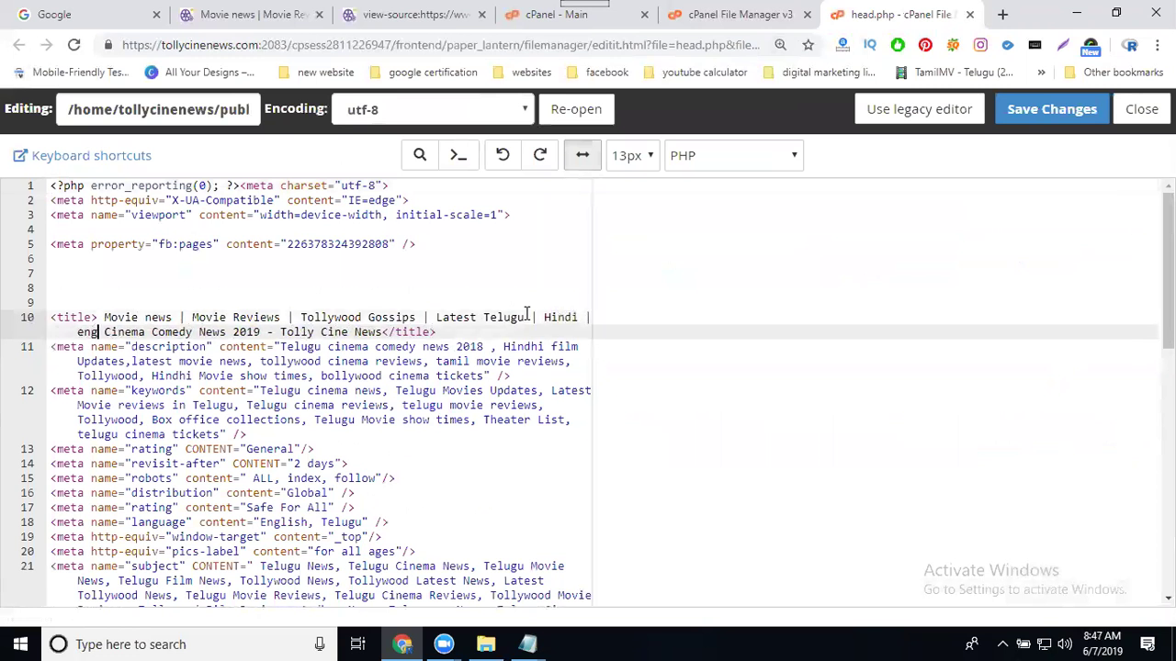
type("lish")
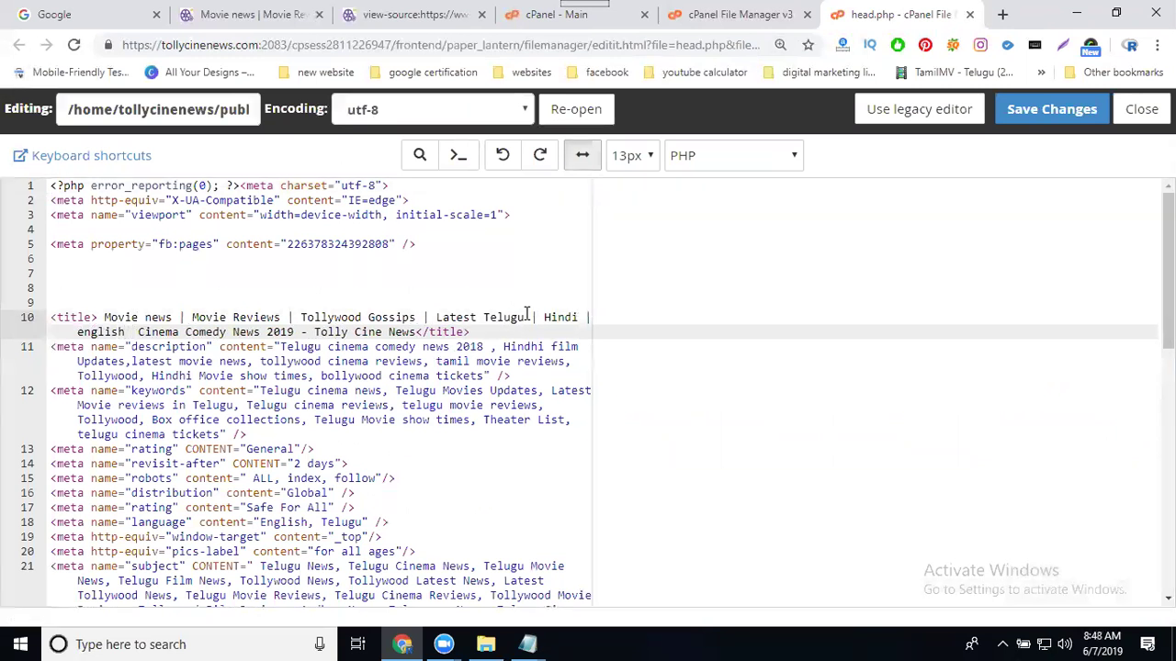
key("BackSpace")
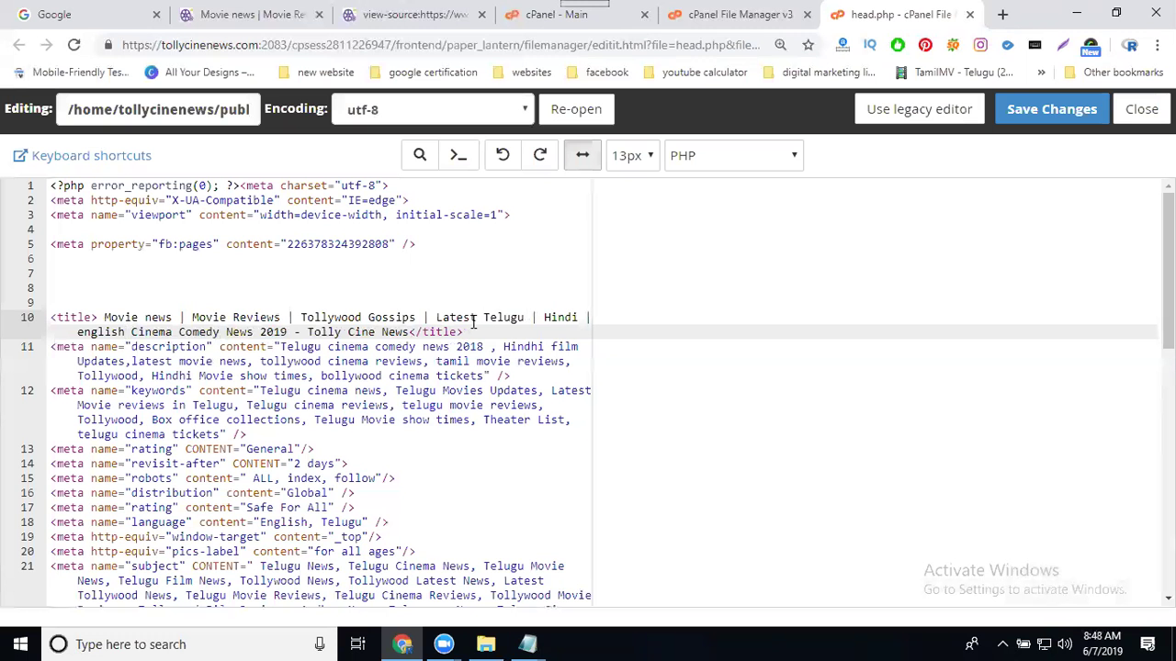
left_click(85, 332)
key("BackSpace")
type("E")
left_click(1043, 116)
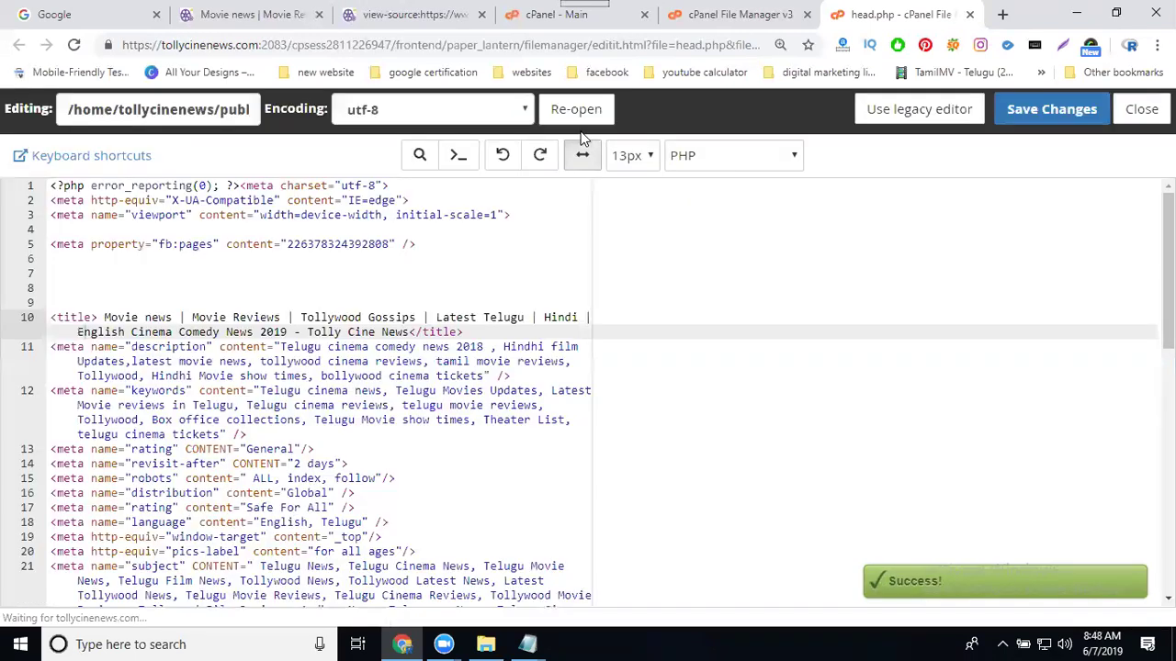
Reload the homepage source and check the title reads 'Latest Telugu | Hindi | English Cinema Comedy News 2019'.
left_click(413, 14)
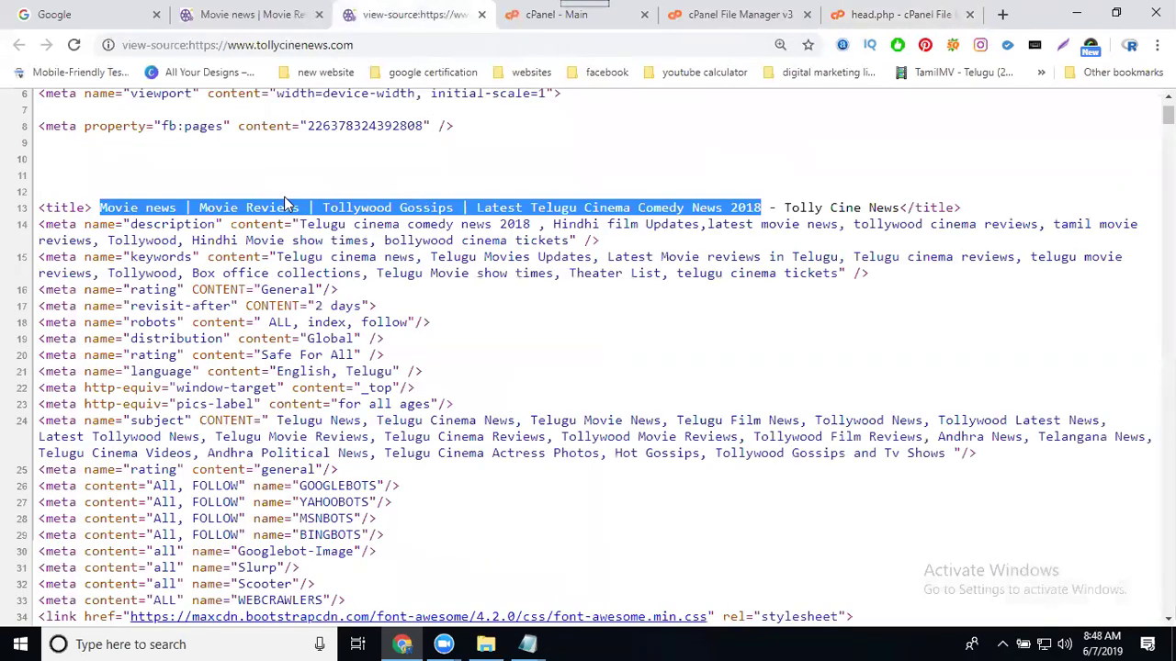
key("ctrl+plus")
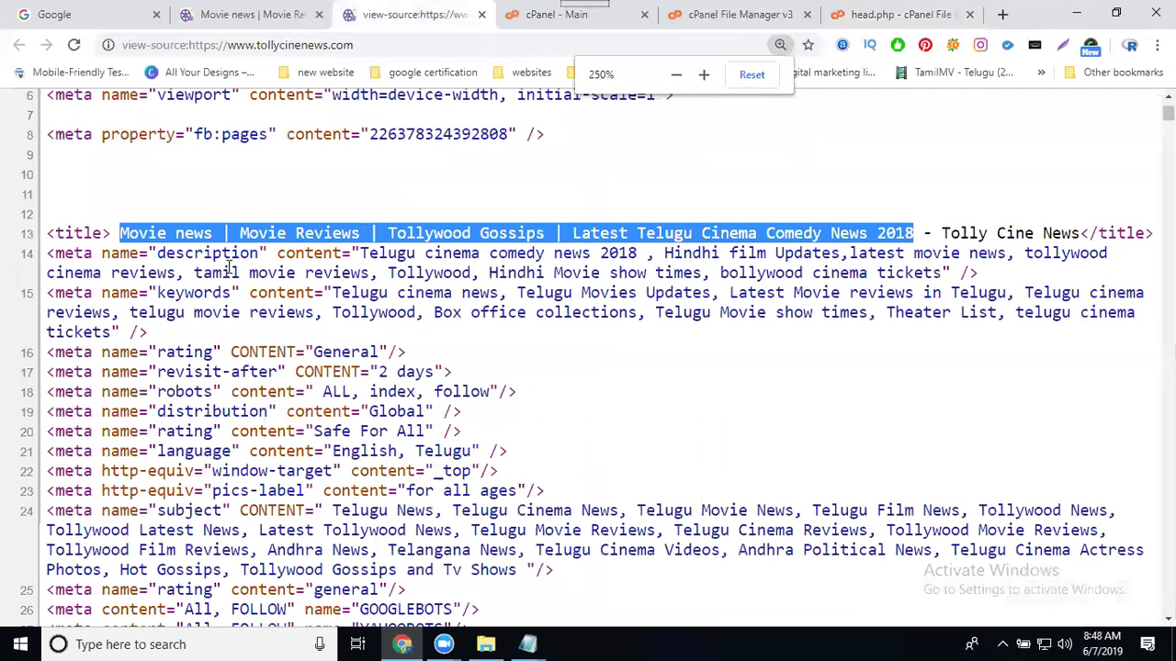
left_click(74, 46)
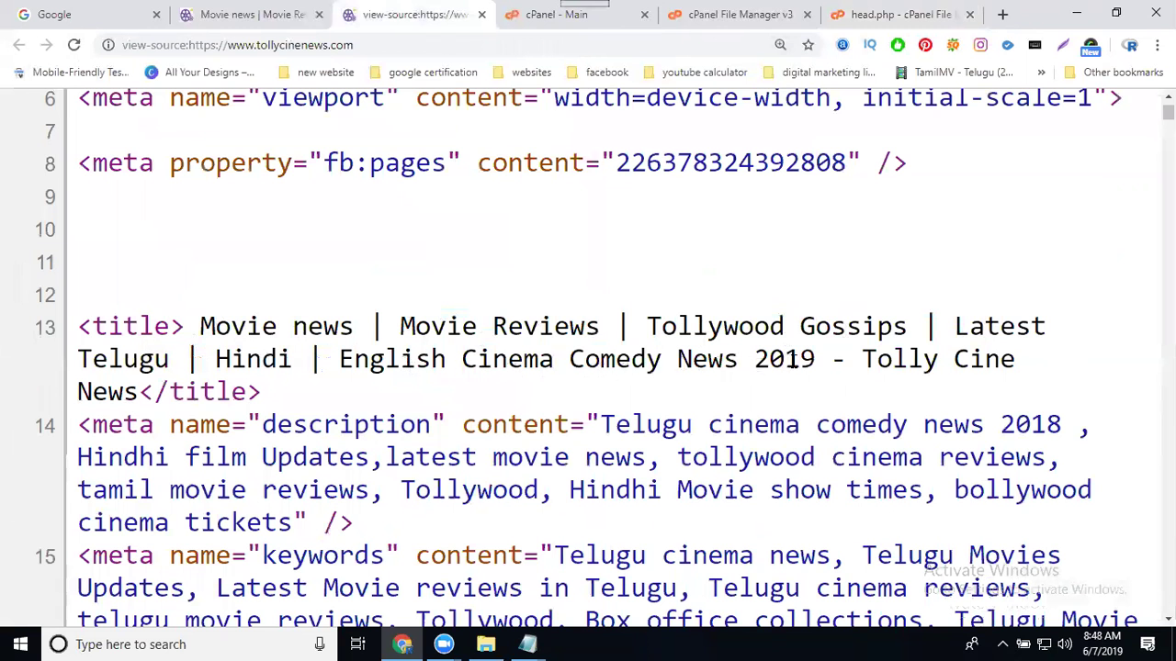
left_click_drag(862, 358, 138, 389)
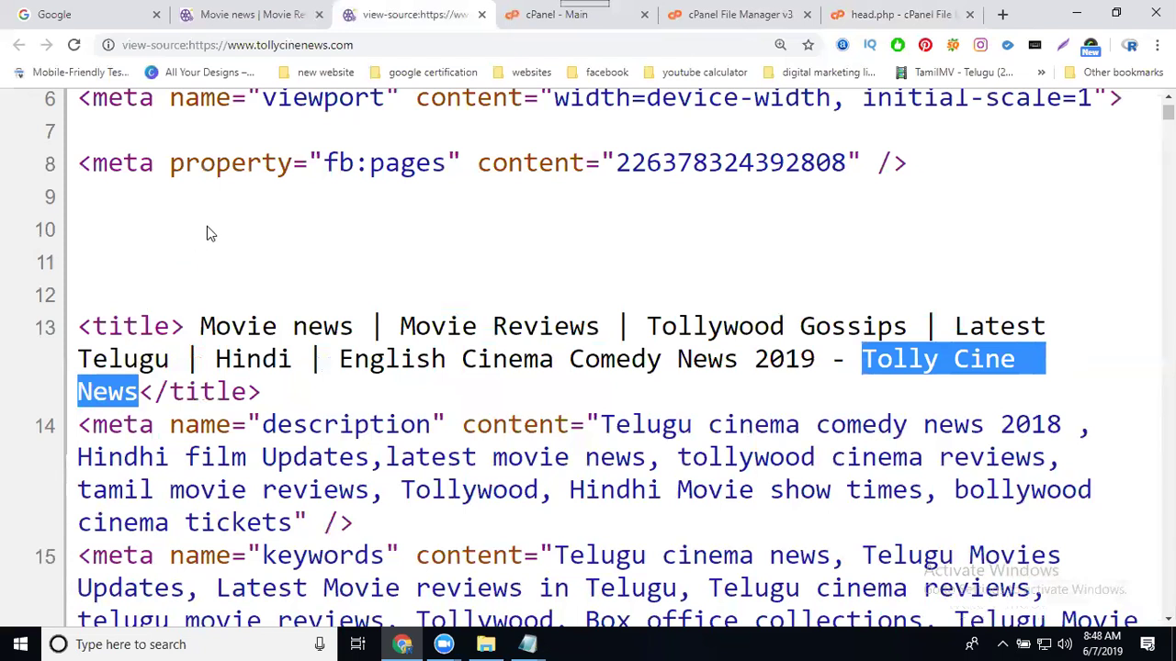
scroll(244, 364, "down", 2)
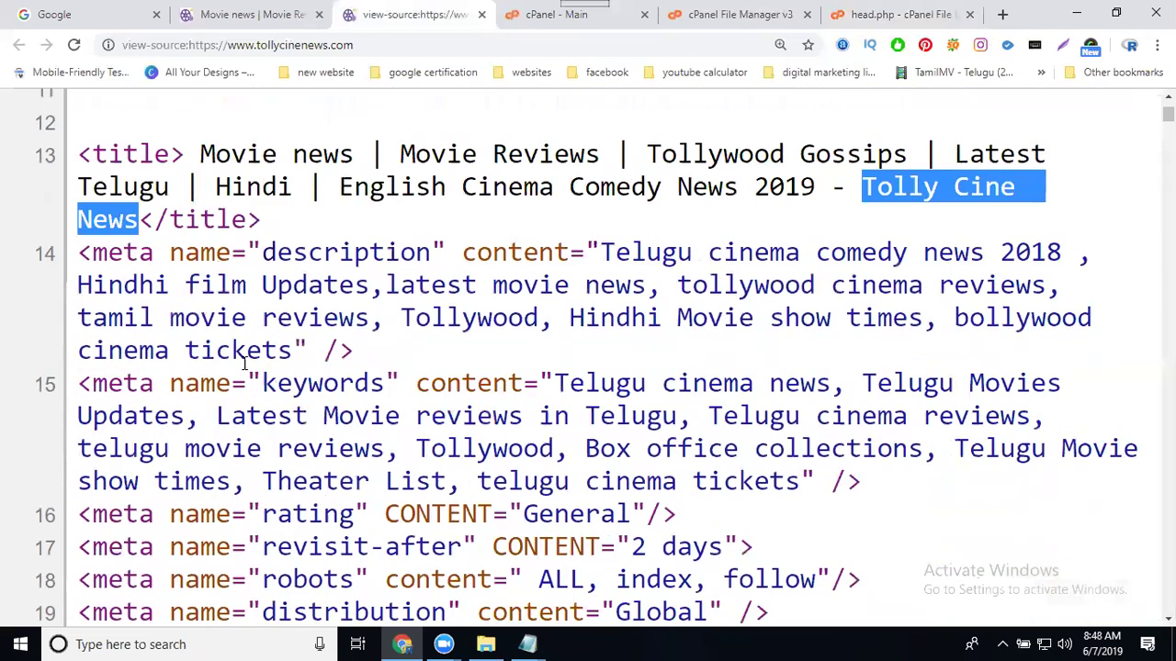
Prefix the meta description with 'Cinema News information, latest film trailers and treasers,' and save.
left_click(888, 13)
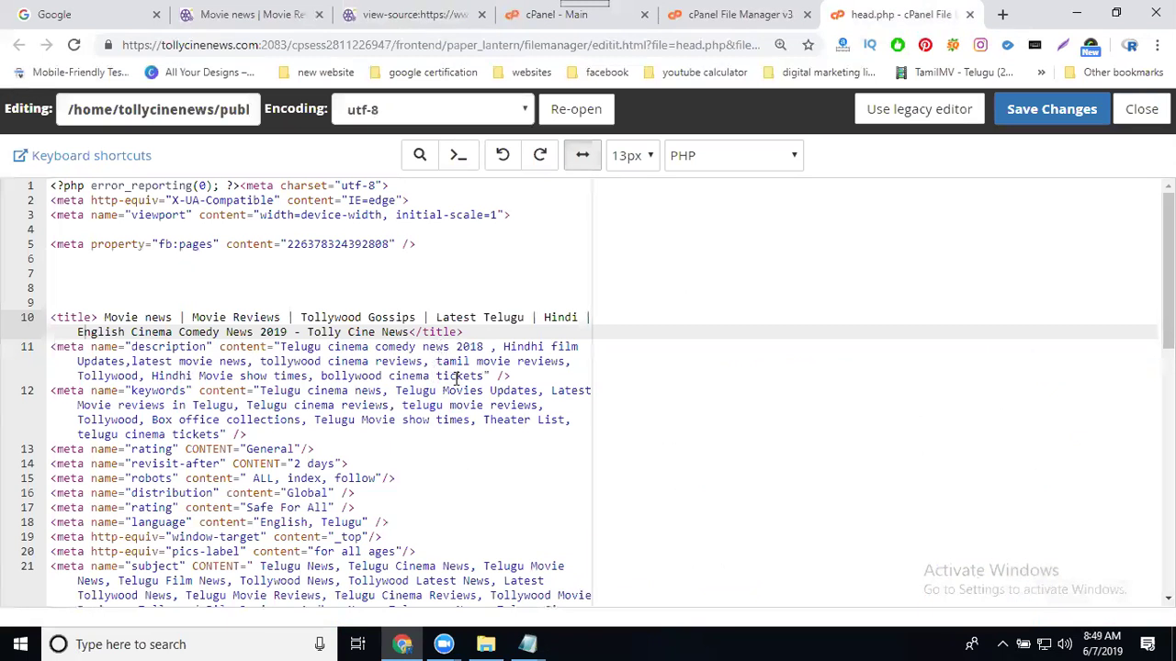
left_click(280, 346)
type("Cinema ")
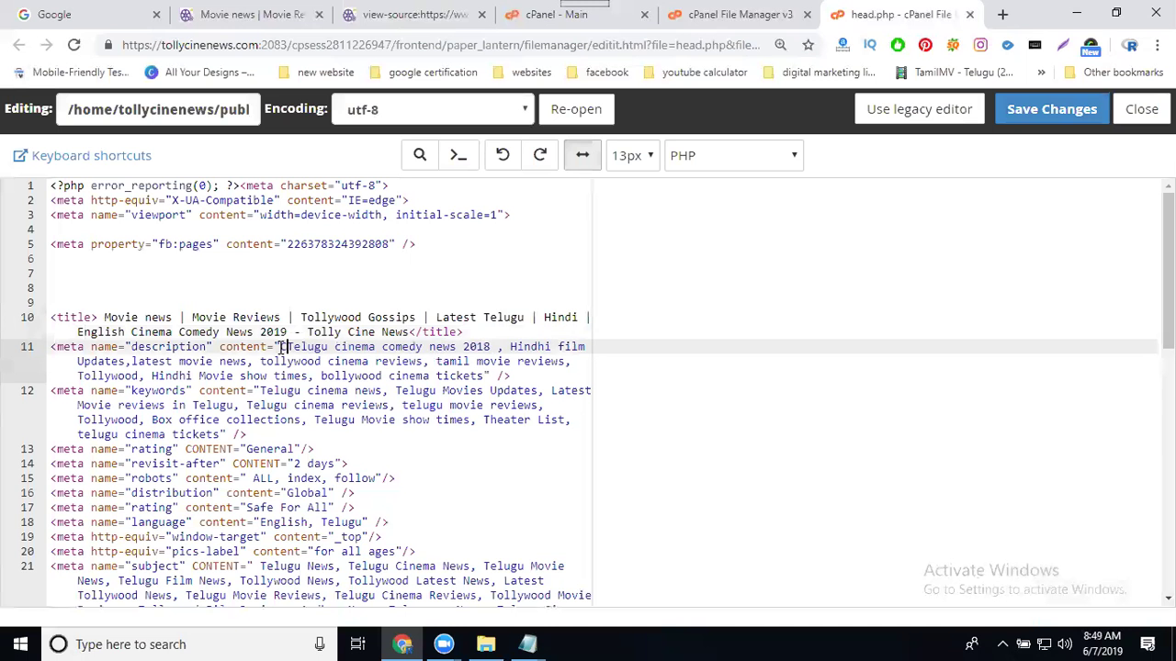
type(" New")
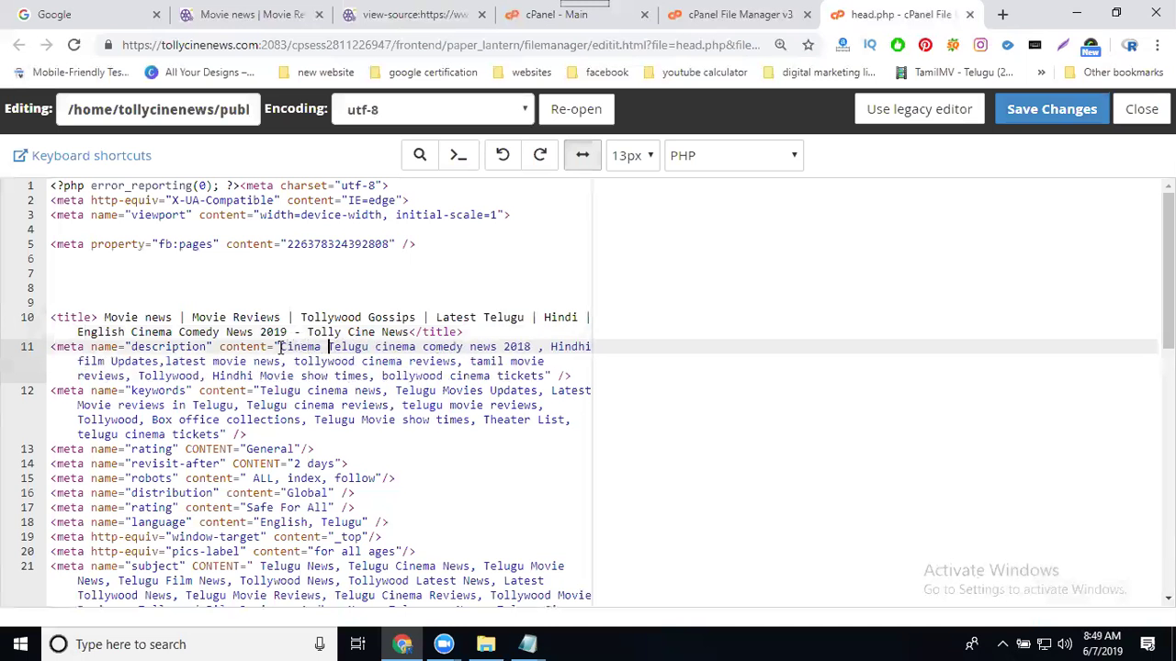
type("s informa")
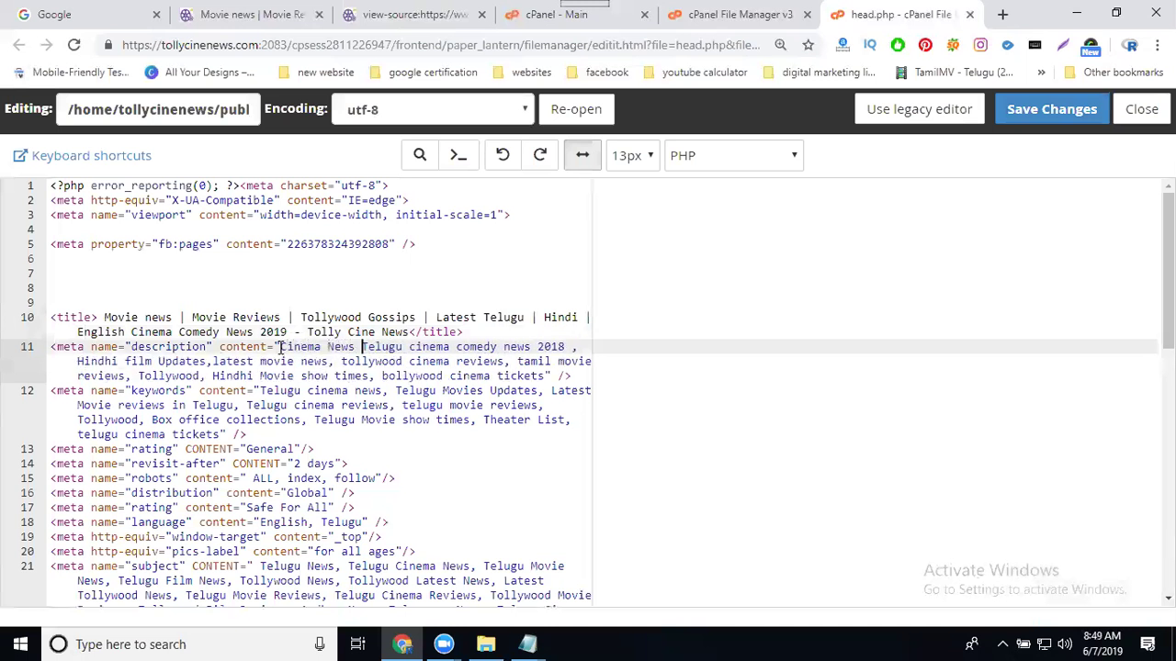
type("tion, ")
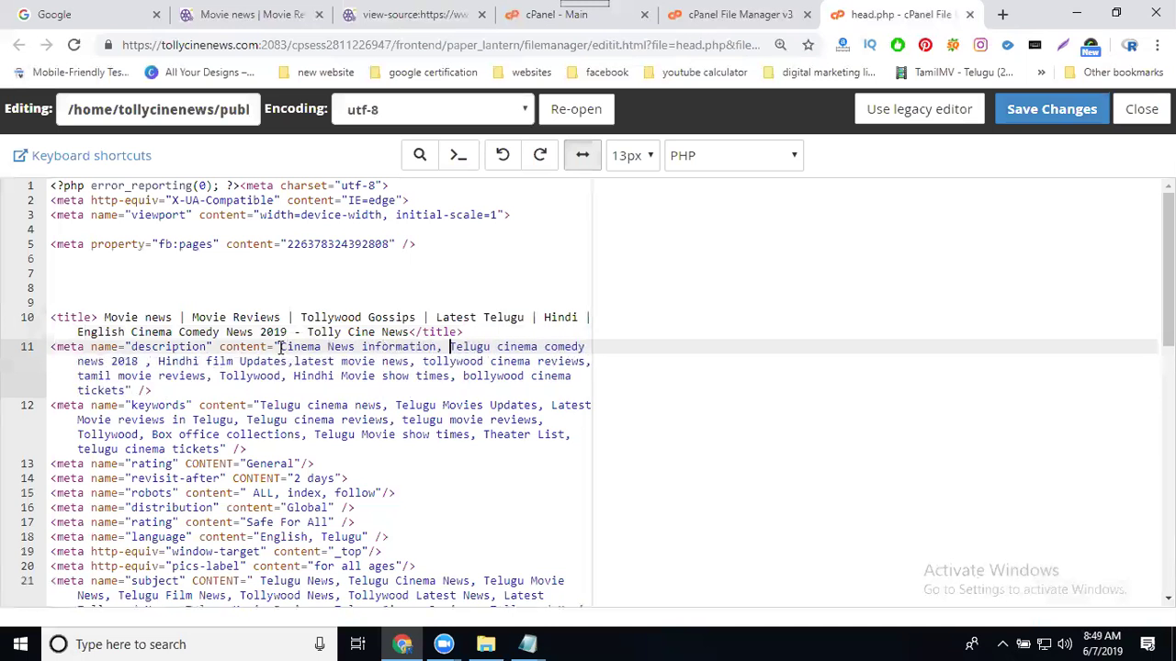
type("latest ")
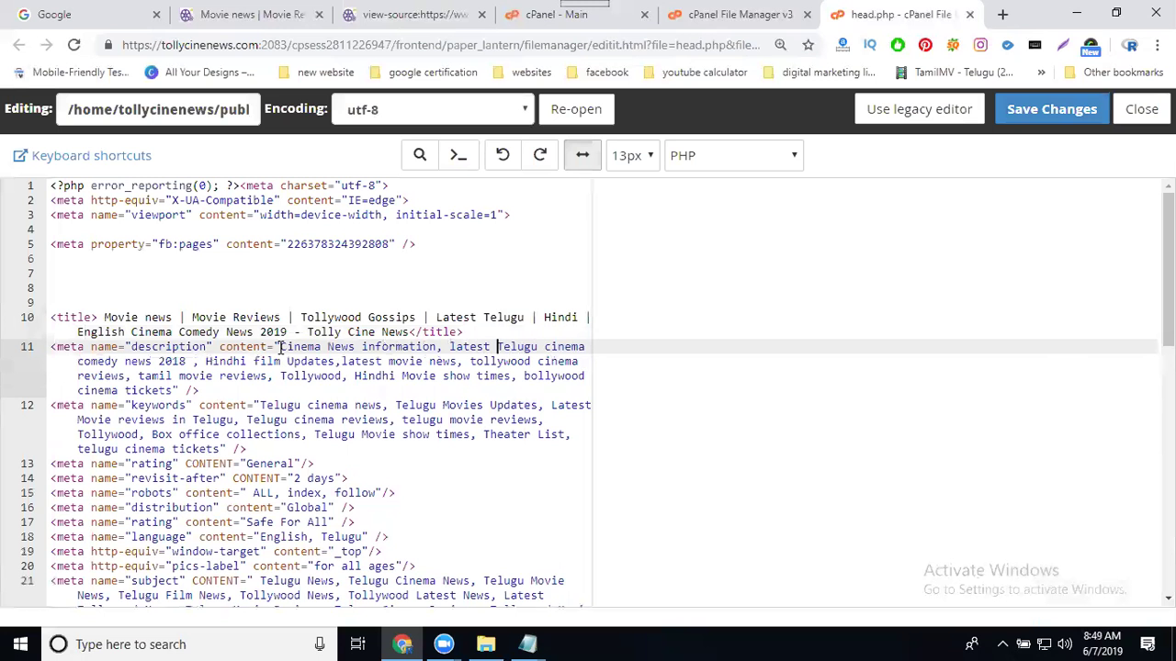
type("film tr")
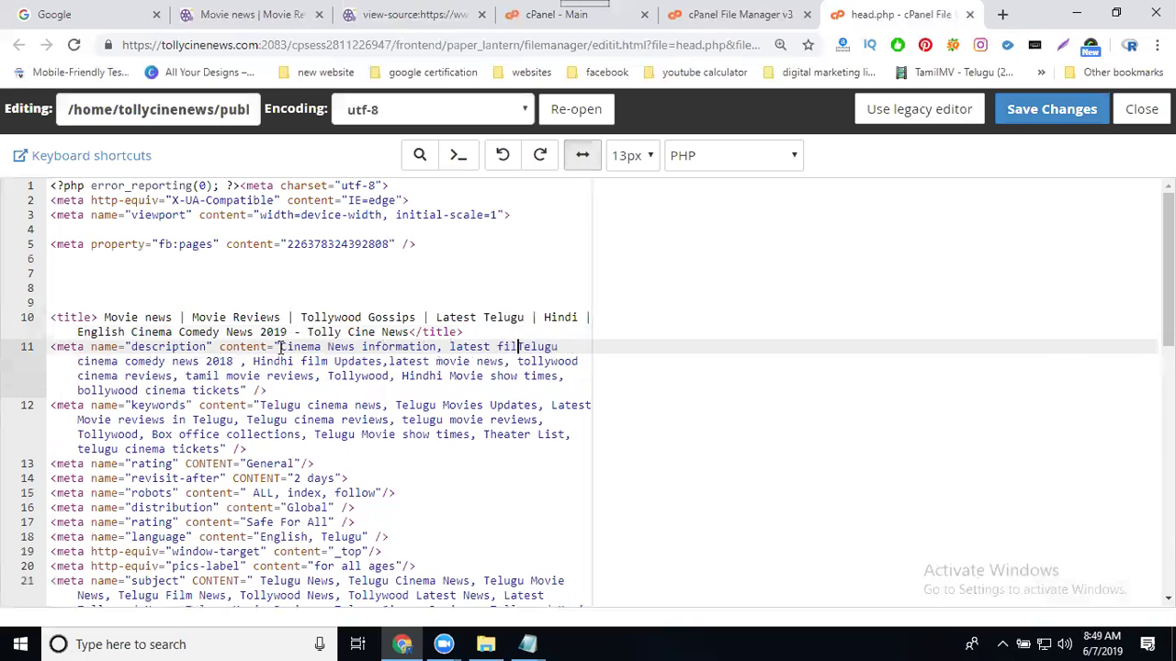
type("ailers and")
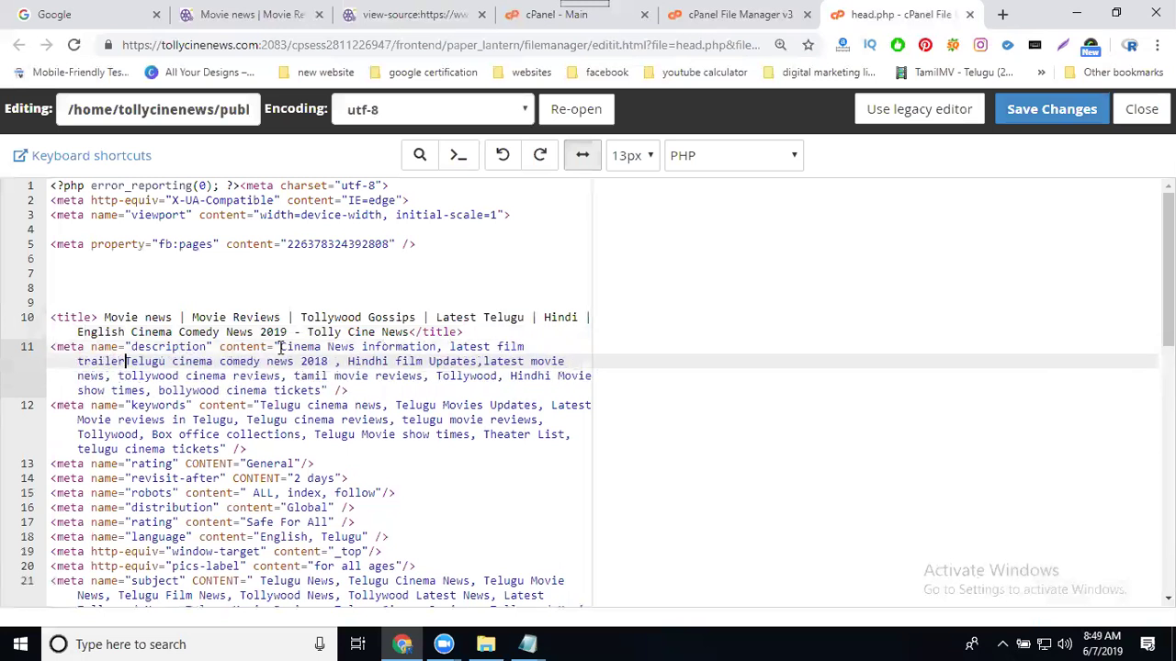
type(" trease")
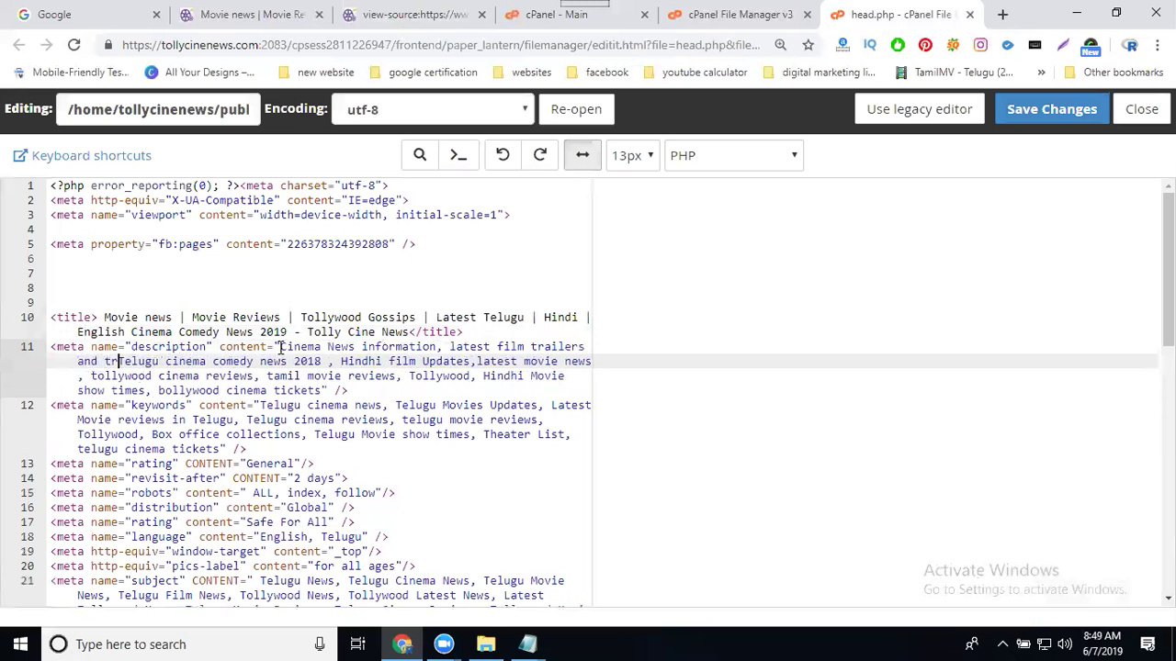
type("rs")
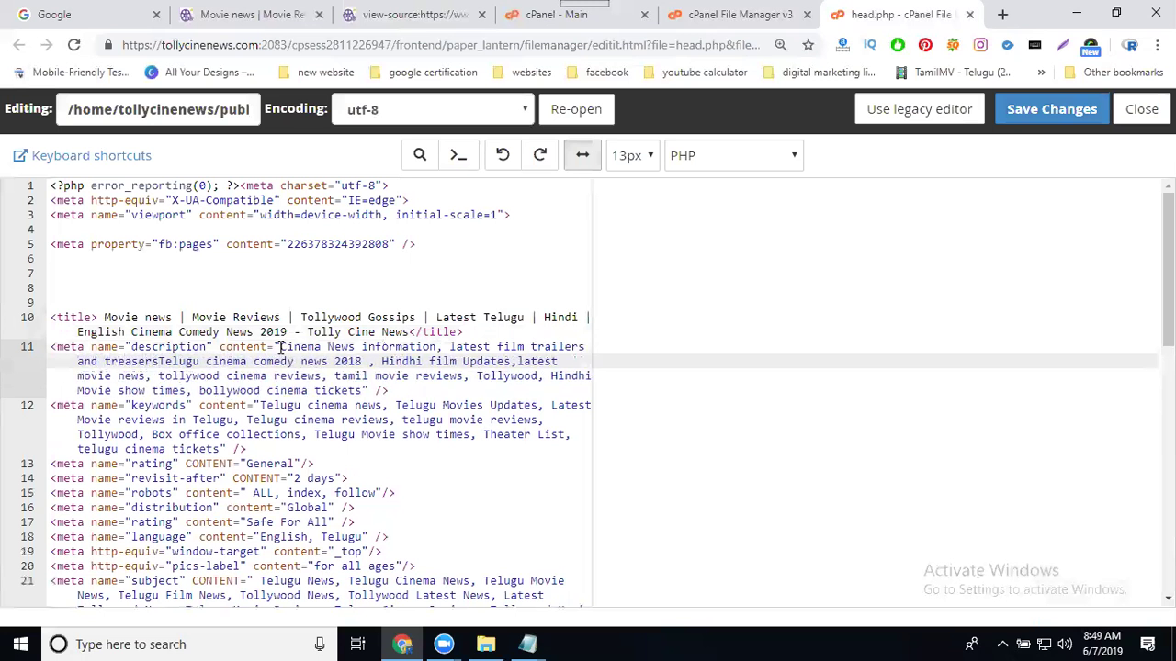
type(",")
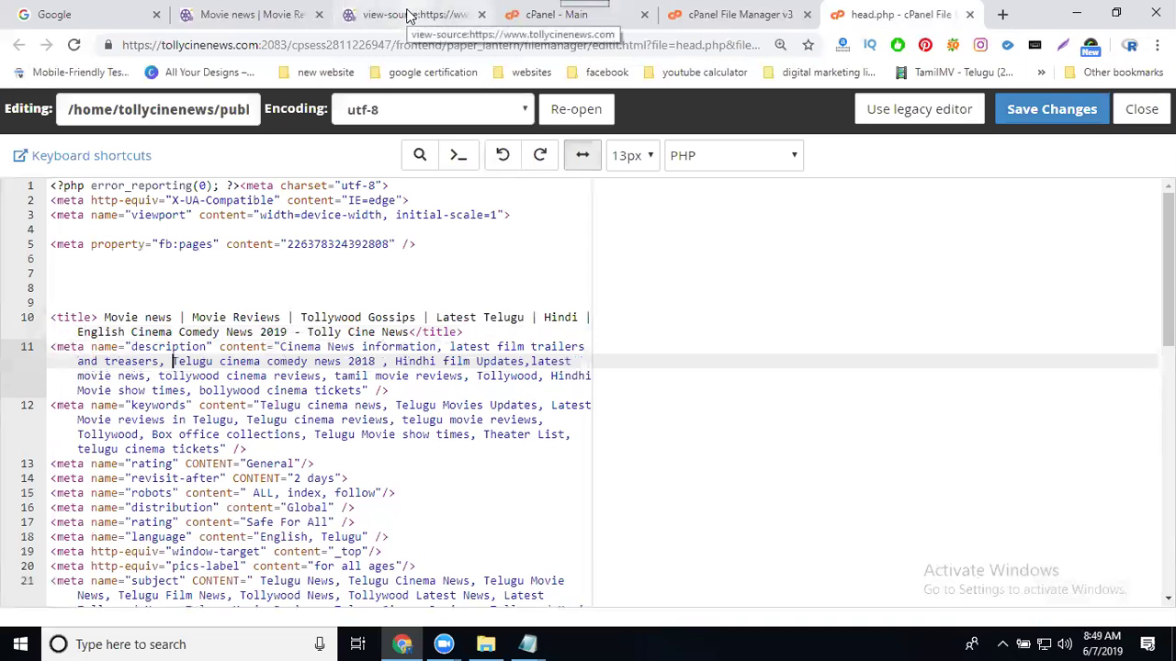
left_click(1038, 112)
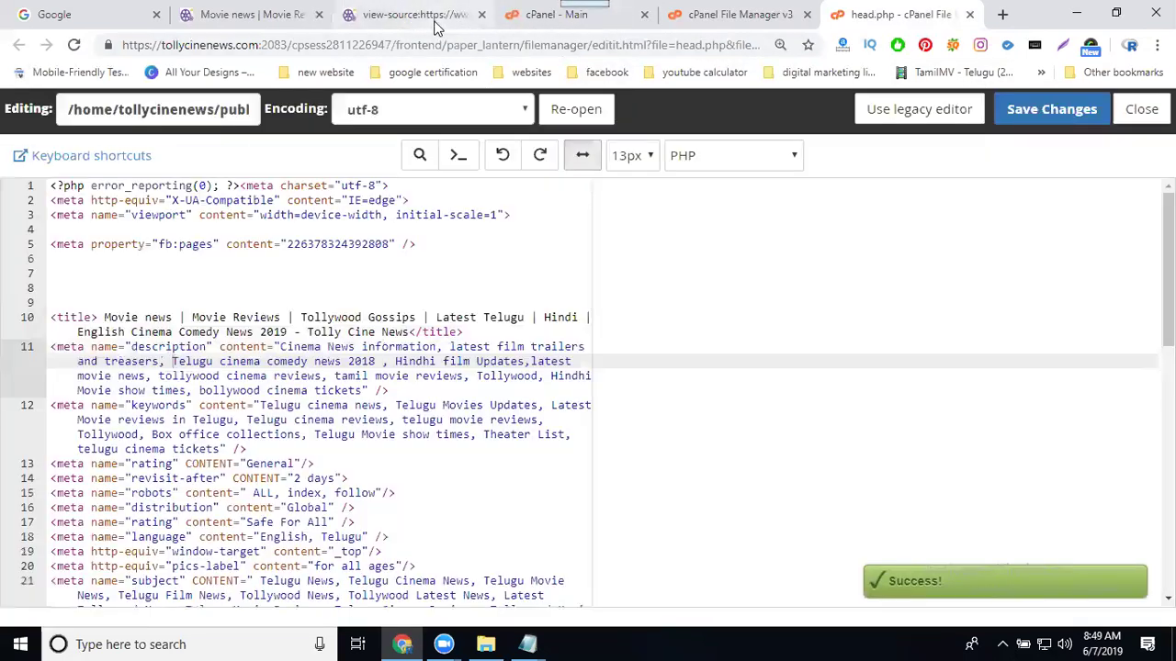
Reload the homepage source and highlight the description starting 'Cinema News information, latest film trailers'.
left_click(435, 22)
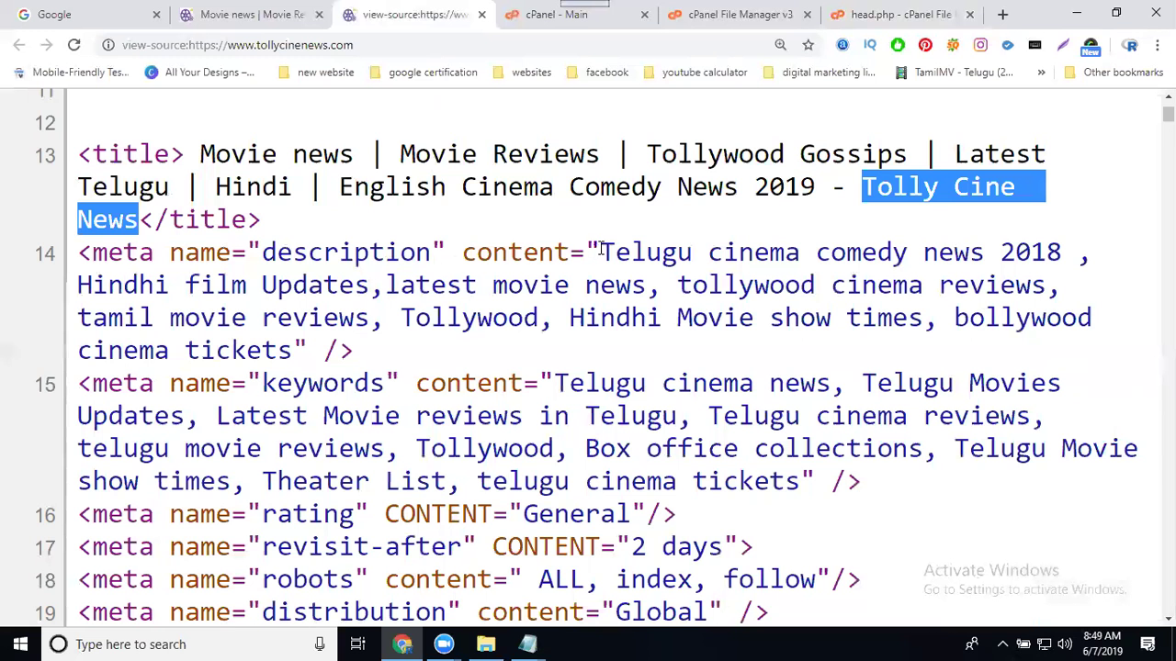
left_click_drag(601, 251, 713, 253)
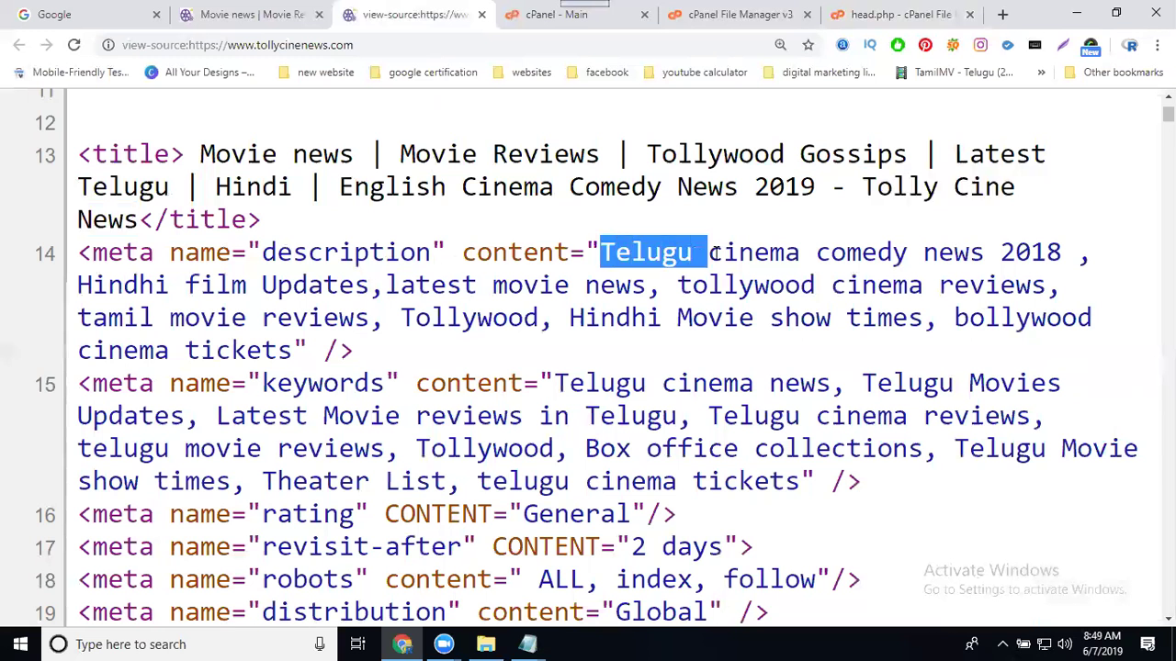
left_click(74, 45)
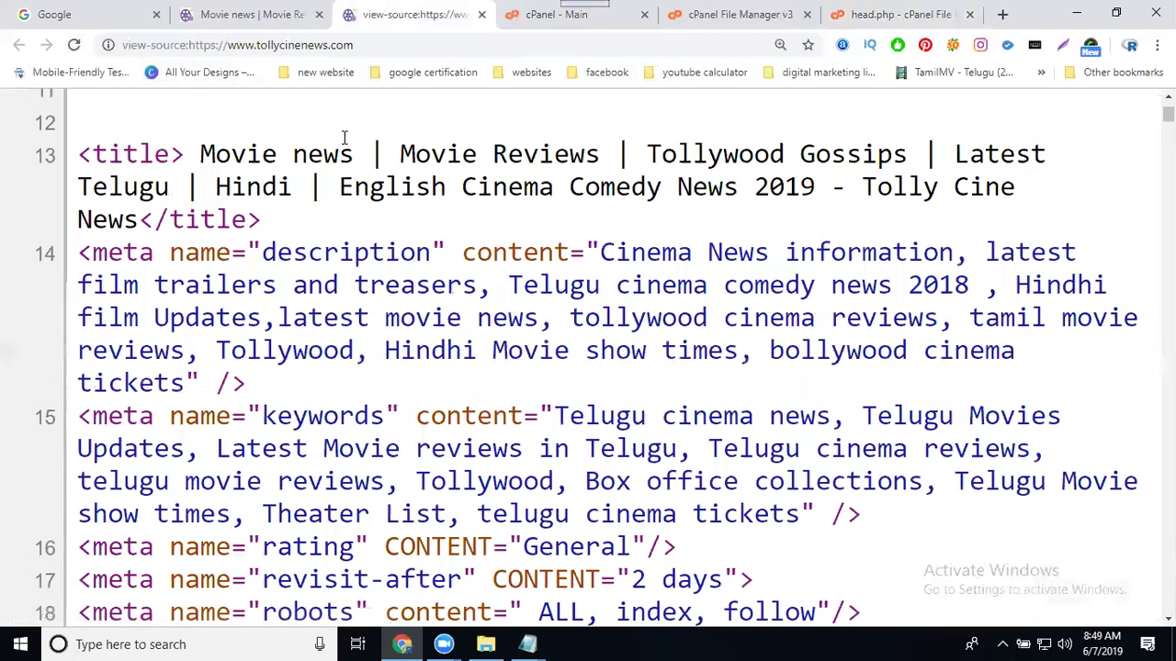
left_click_drag(601, 252, 478, 284)
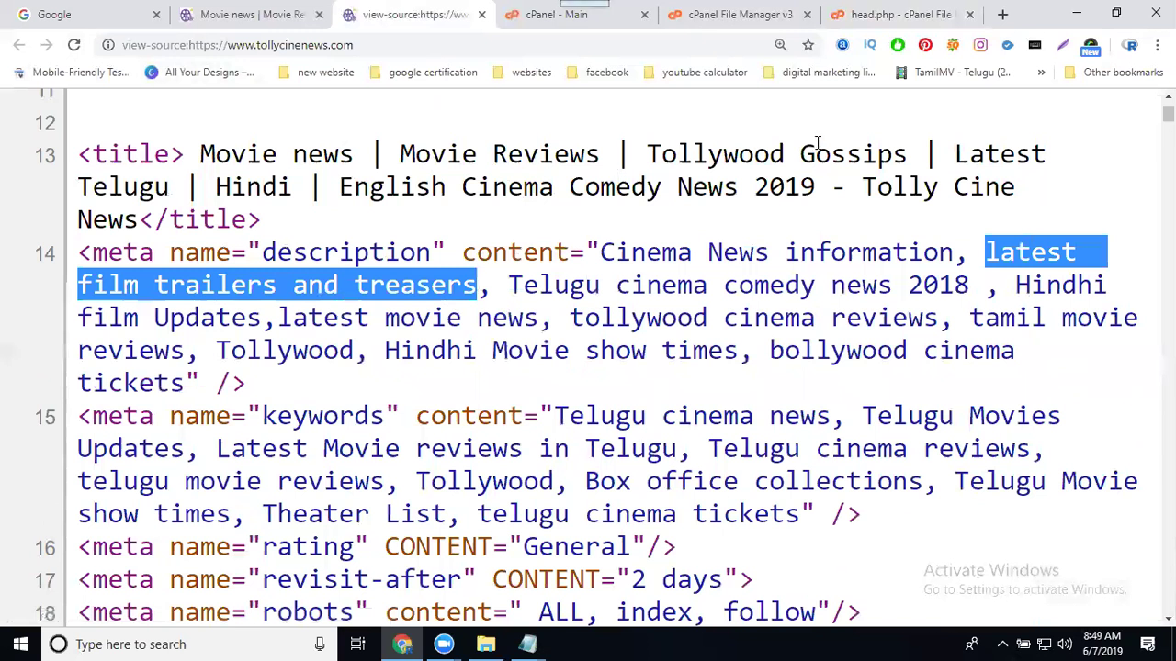
Close the head.php editor and File Manager tabs, log out of cPanel, and clear the address bar.
left_click(895, 14)
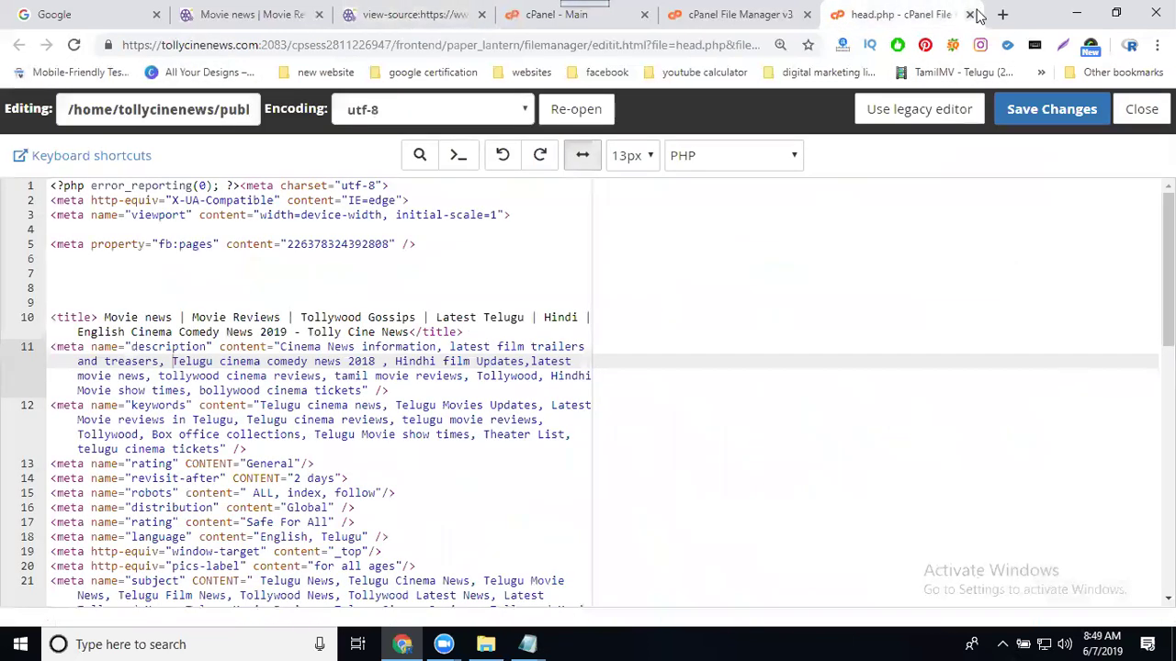
left_click(971, 14)
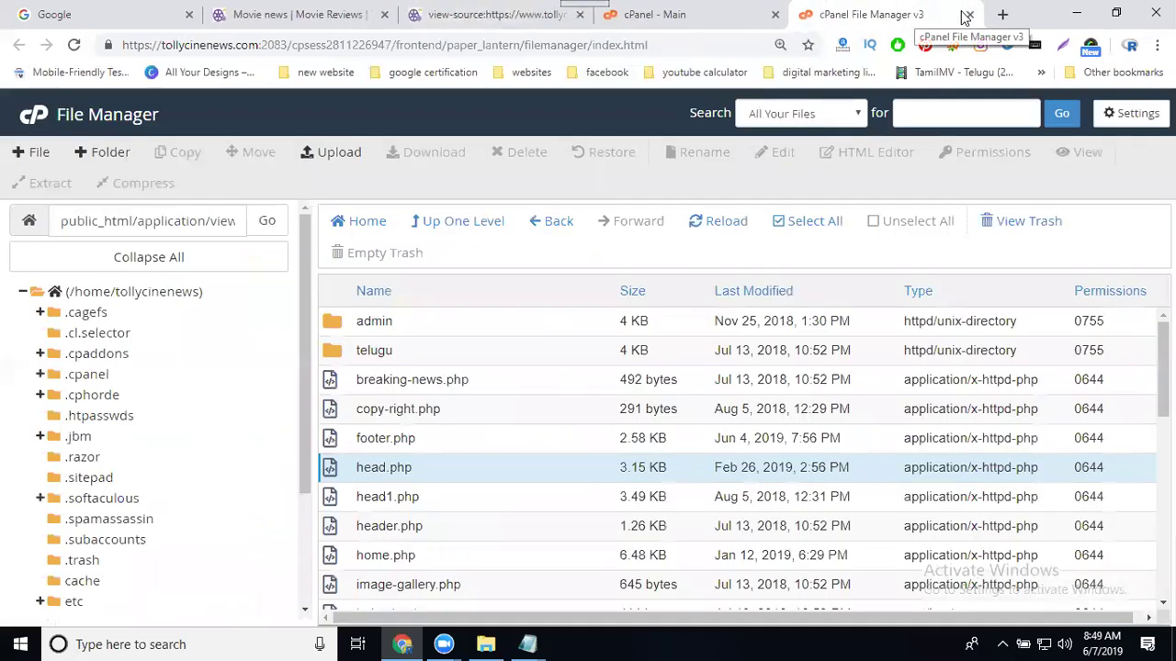
left_click(967, 14)
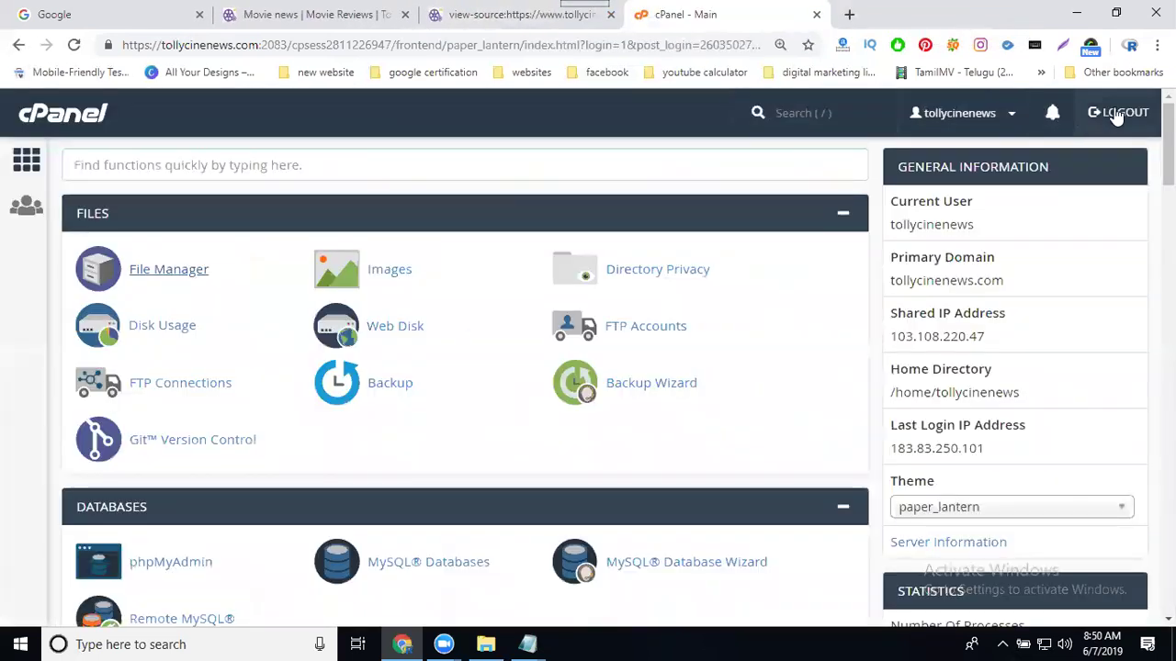
left_click(1116, 114)
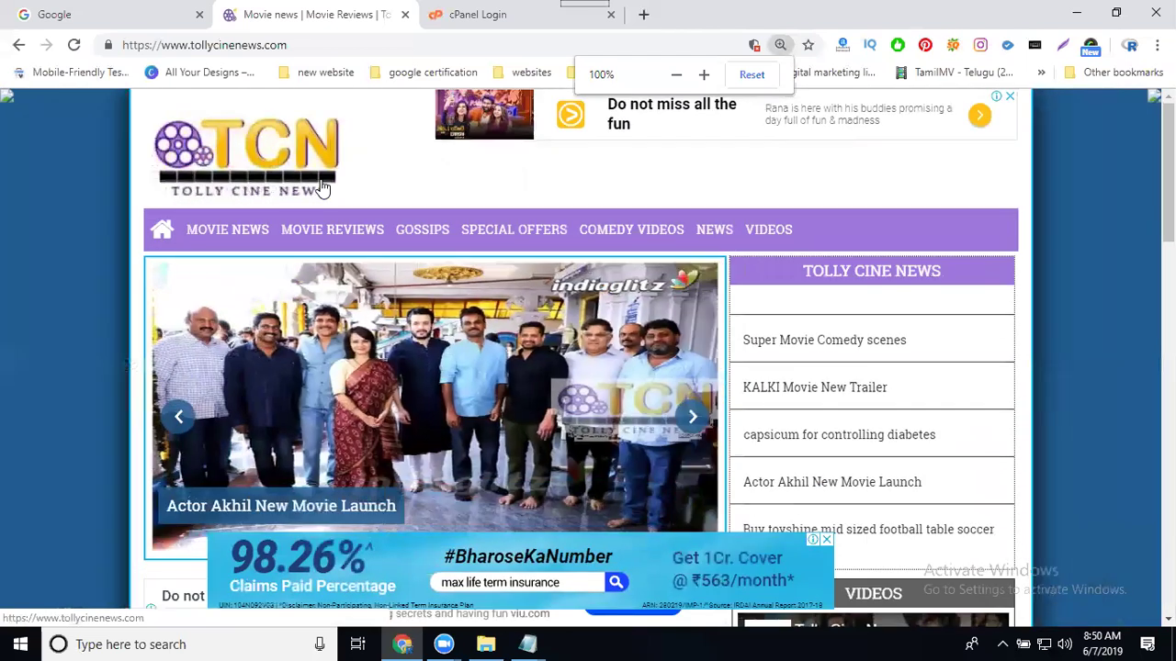
left_click(479, 15)
left_click(446, 45)
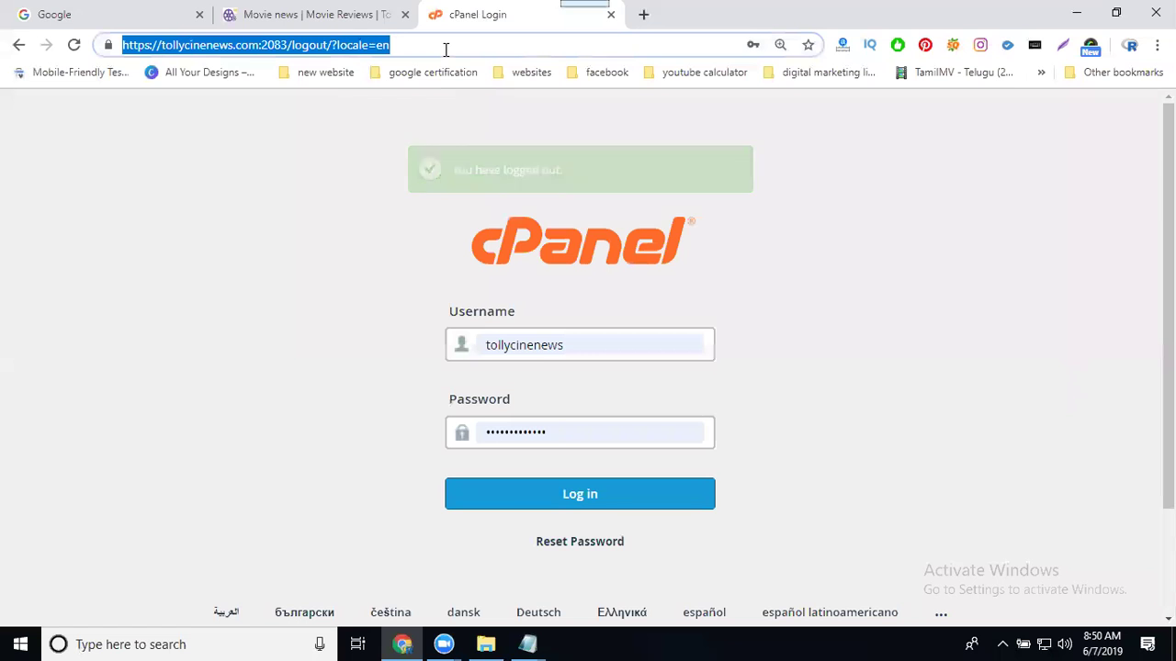
Load tollycinenews.com/admin and sign in to the admin panel.
type("toll")
key("Right")
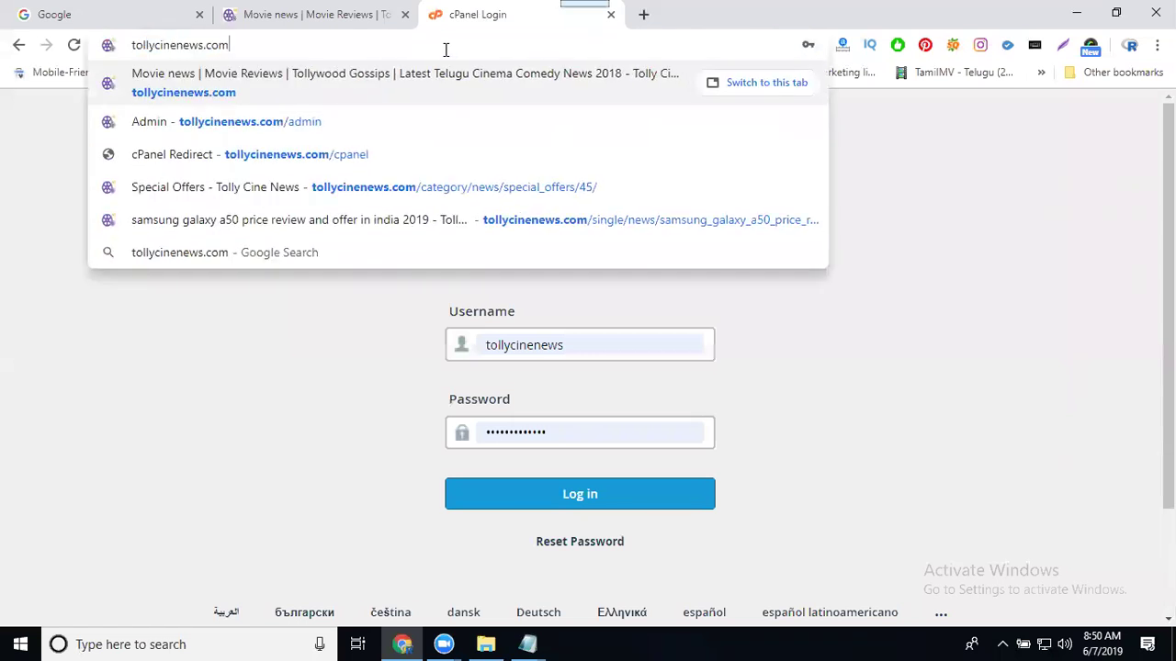
type("/admin")
key("Return")
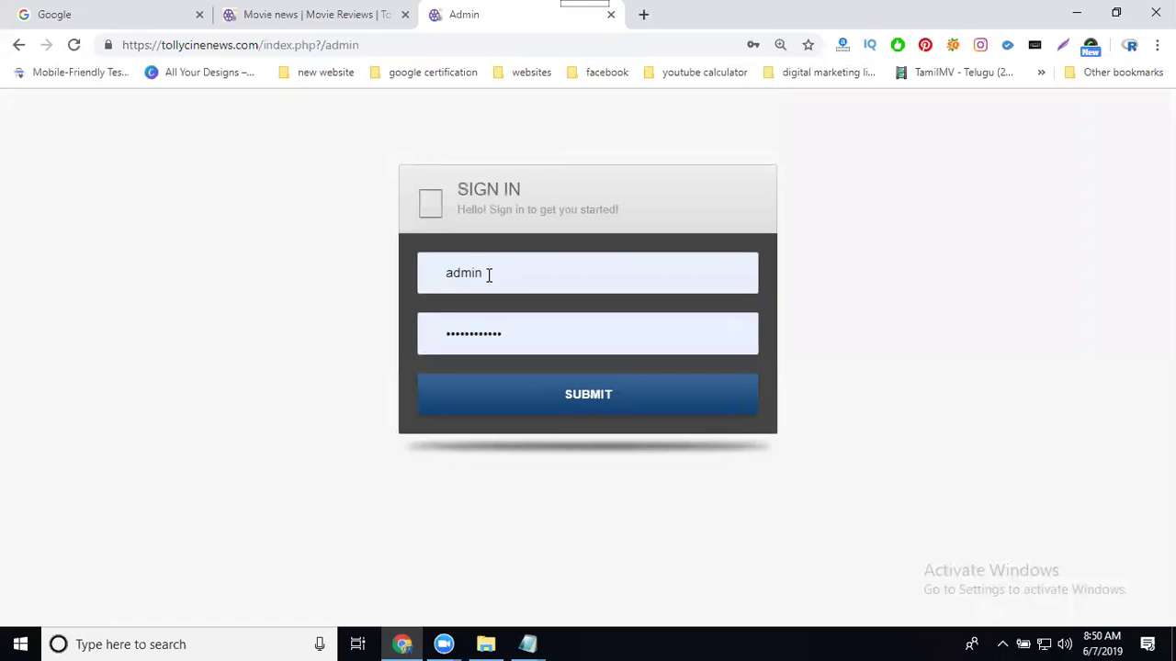
left_click(494, 415)
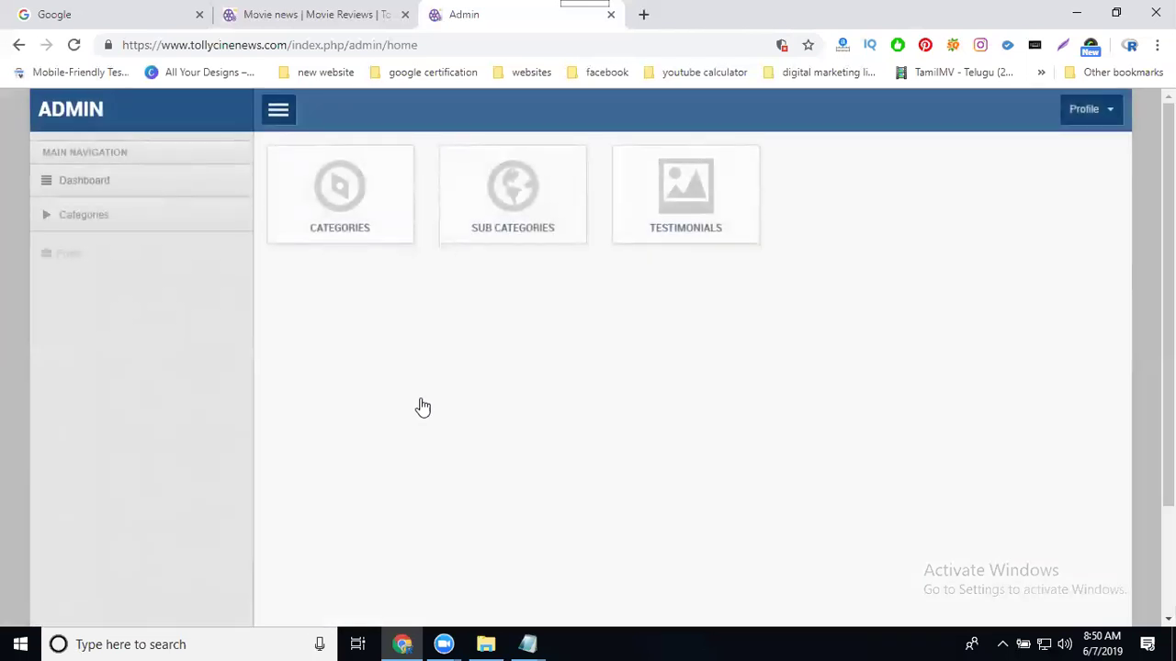
Inspect the football table post's SEO title, description and keyword fields, then go to Videos.
left_click(71, 254)
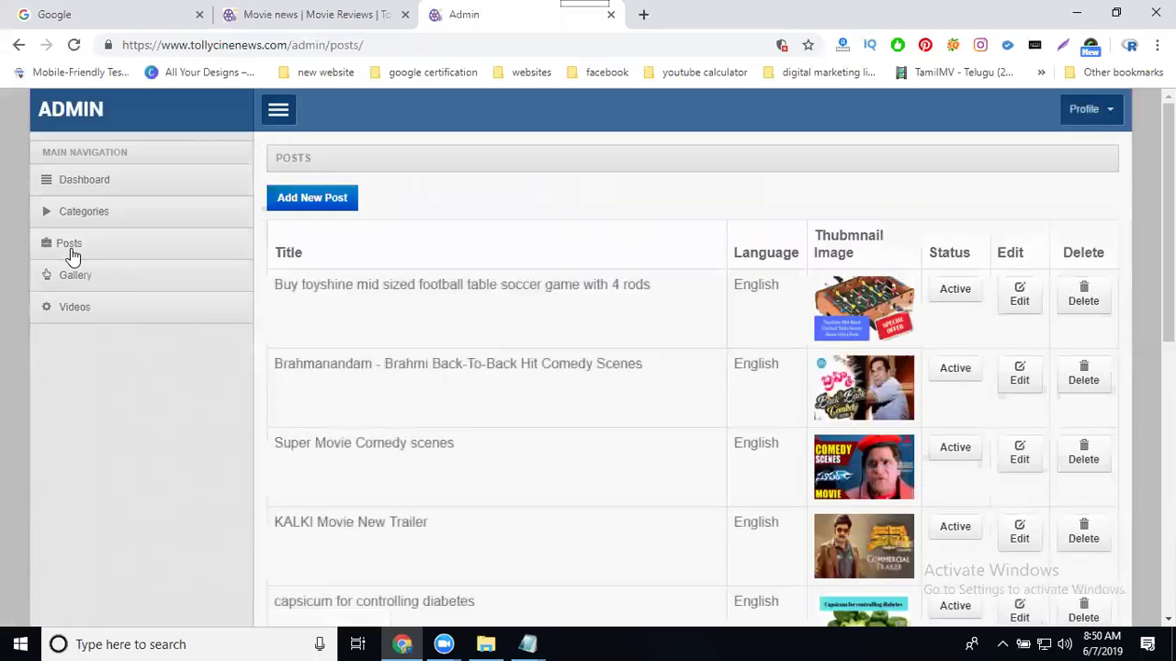
left_click(1021, 303)
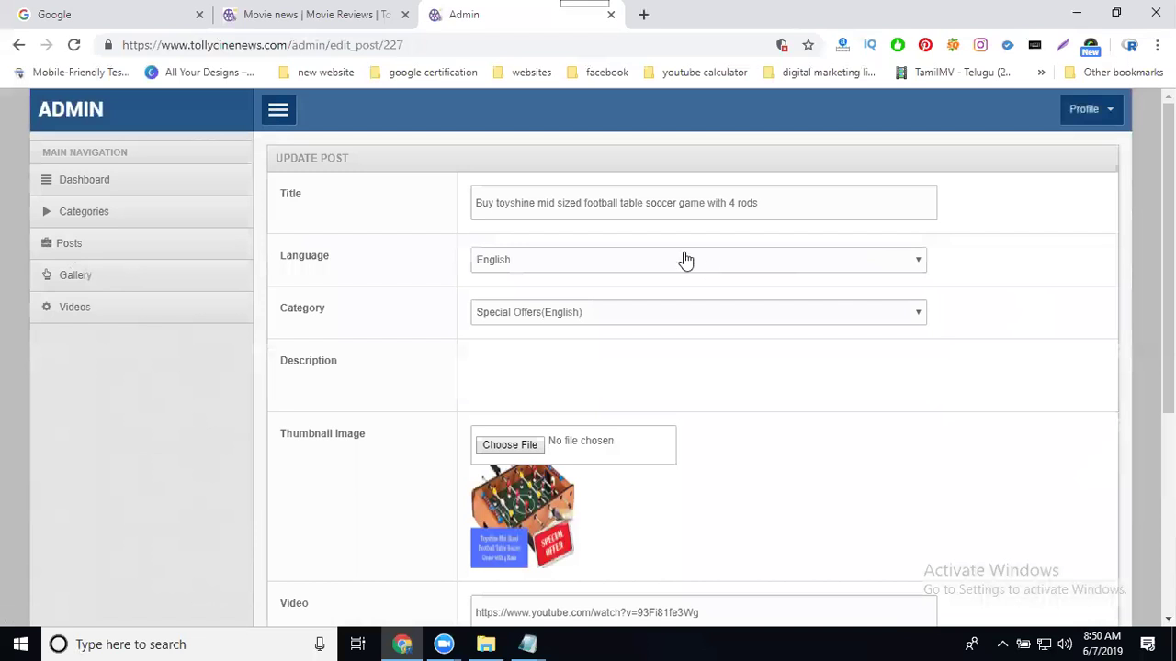
scroll(526, 281, "down", 1)
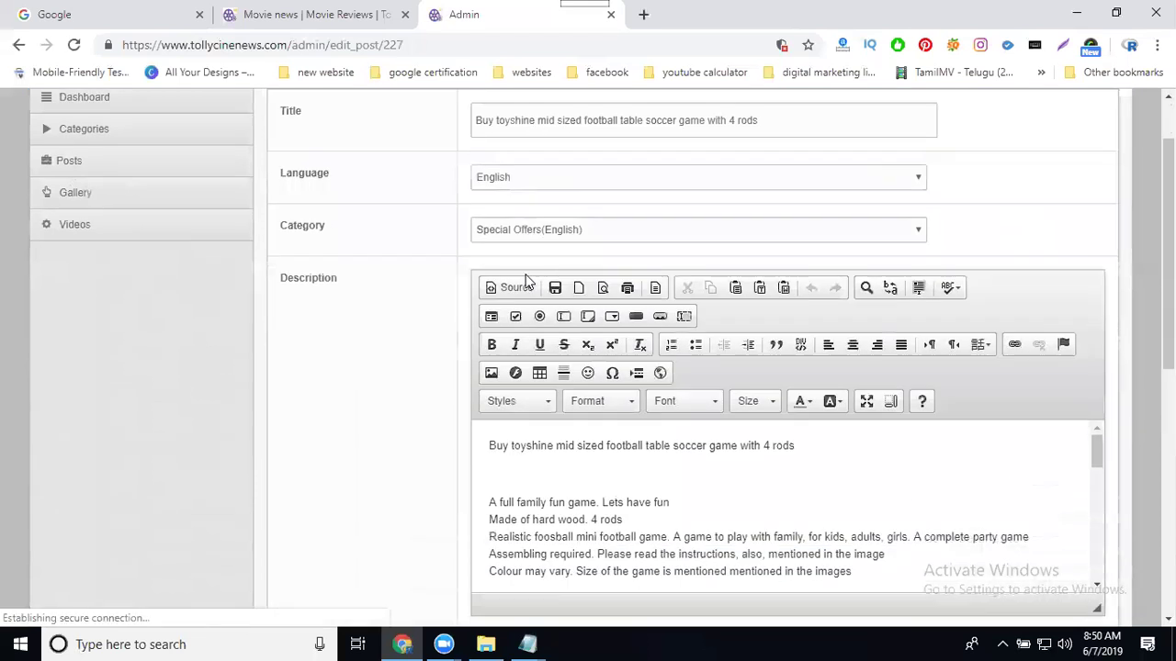
scroll(459, 281, "down", 6)
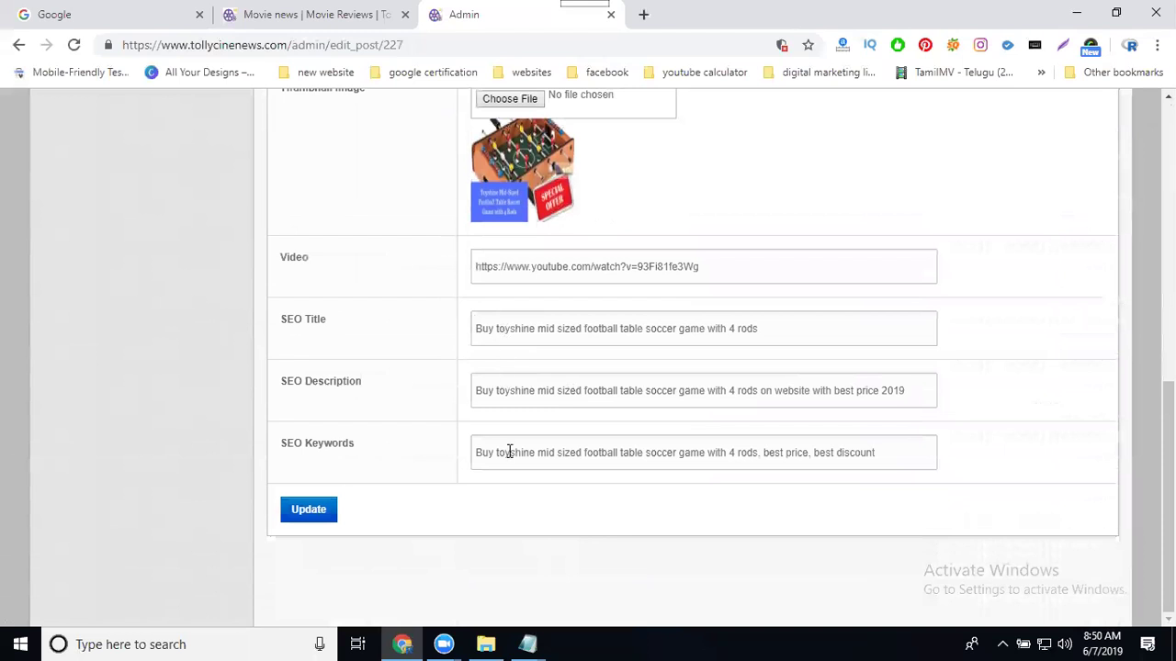
scroll(46, 330, "up", 7)
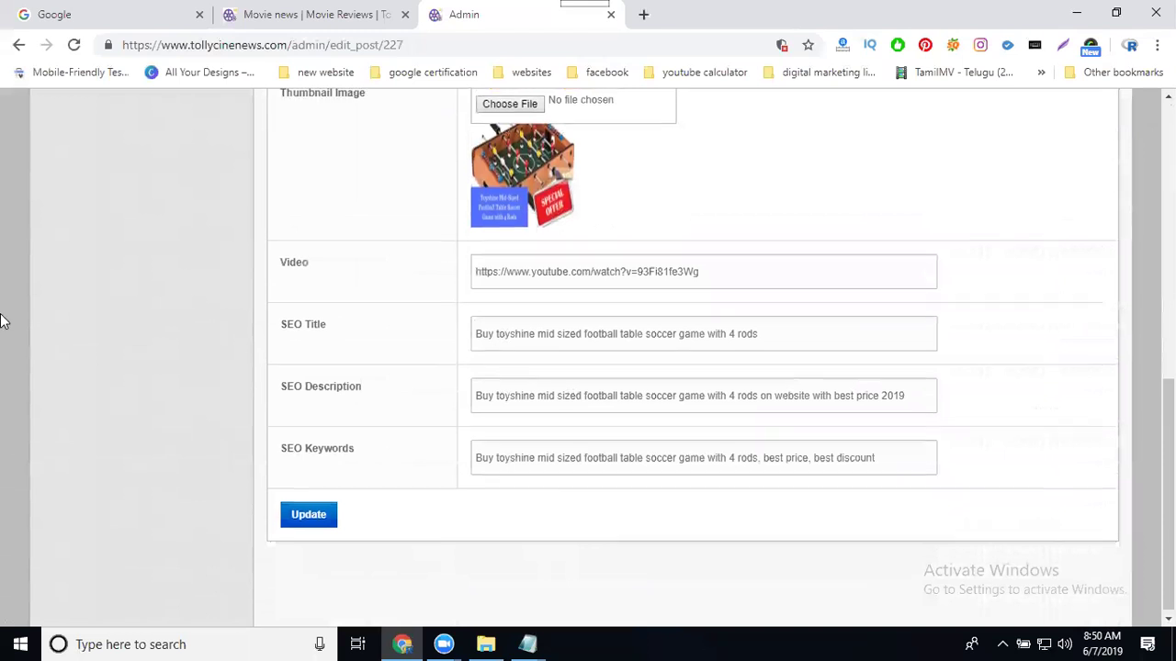
left_click(71, 308)
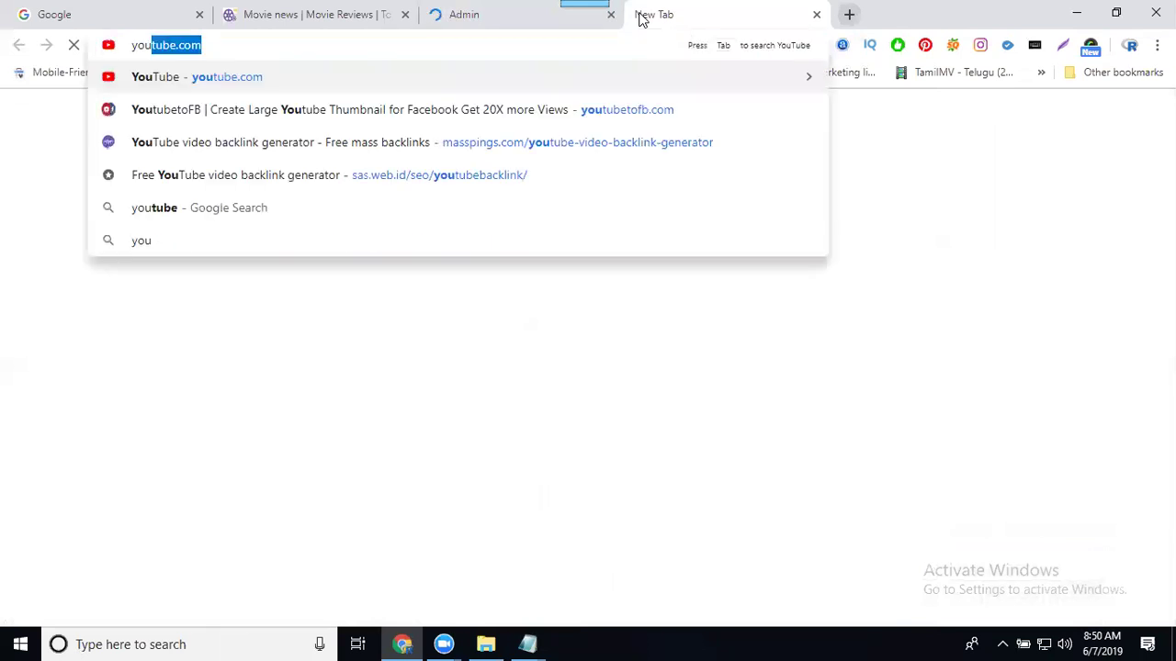
Open the 'Telugu Rhymes for Children' video from the YouTube home page in a new tab and select its URL.
key("Return")
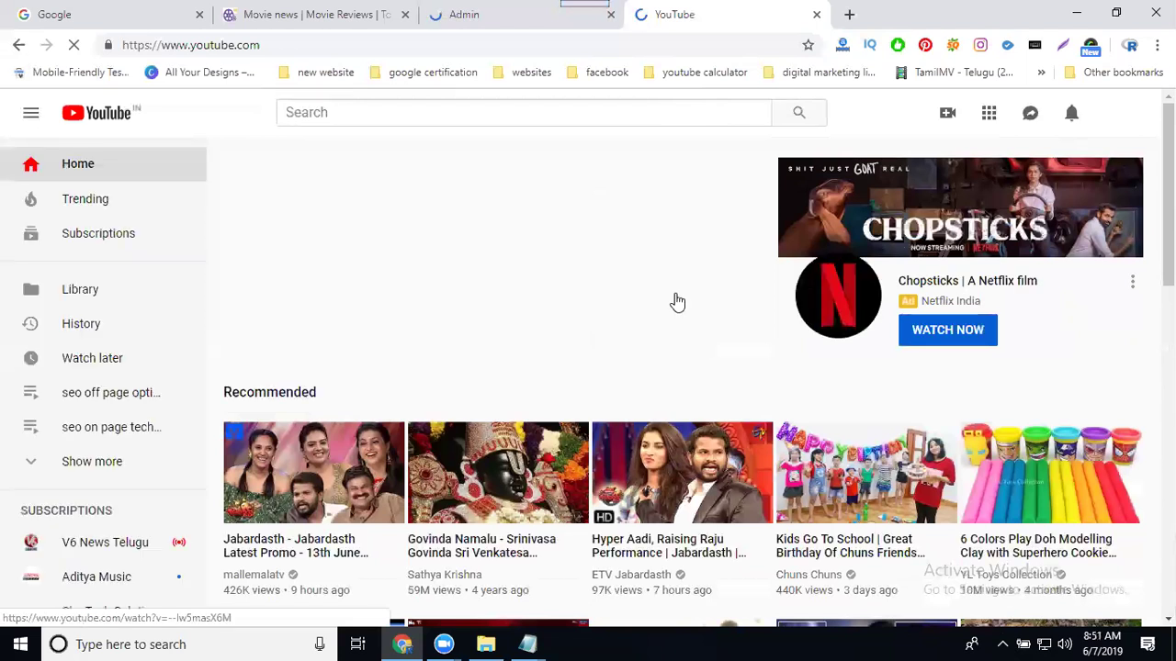
scroll(676, 302, "down", 3)
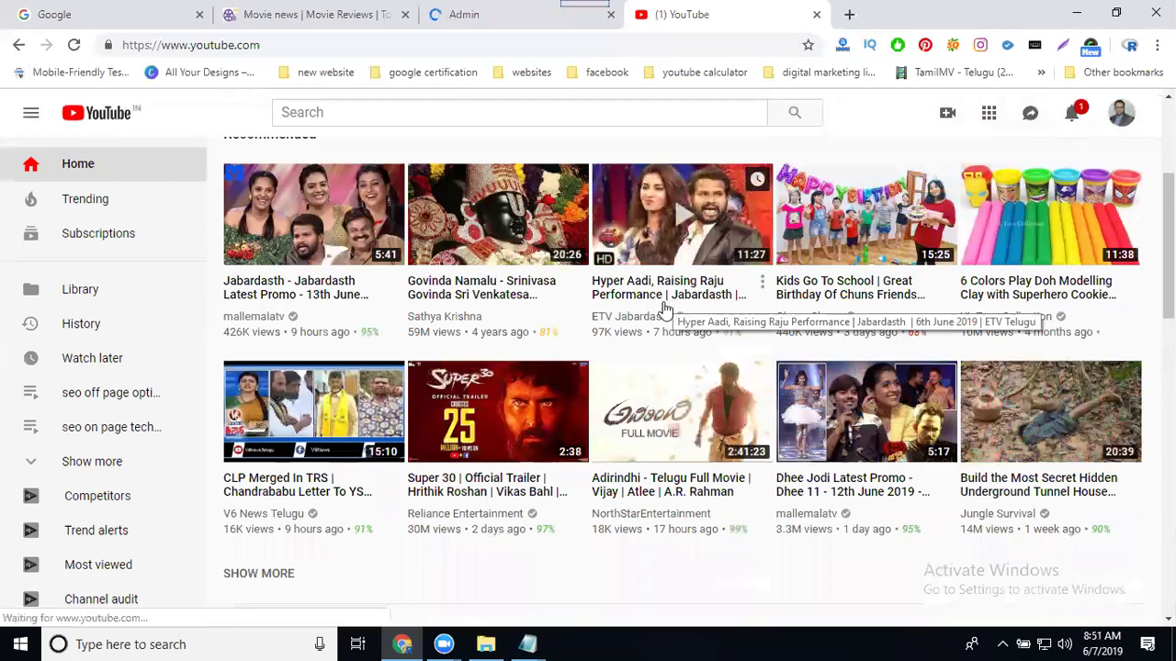
scroll(670, 305, "down", 4)
scroll(663, 307, "down", 4)
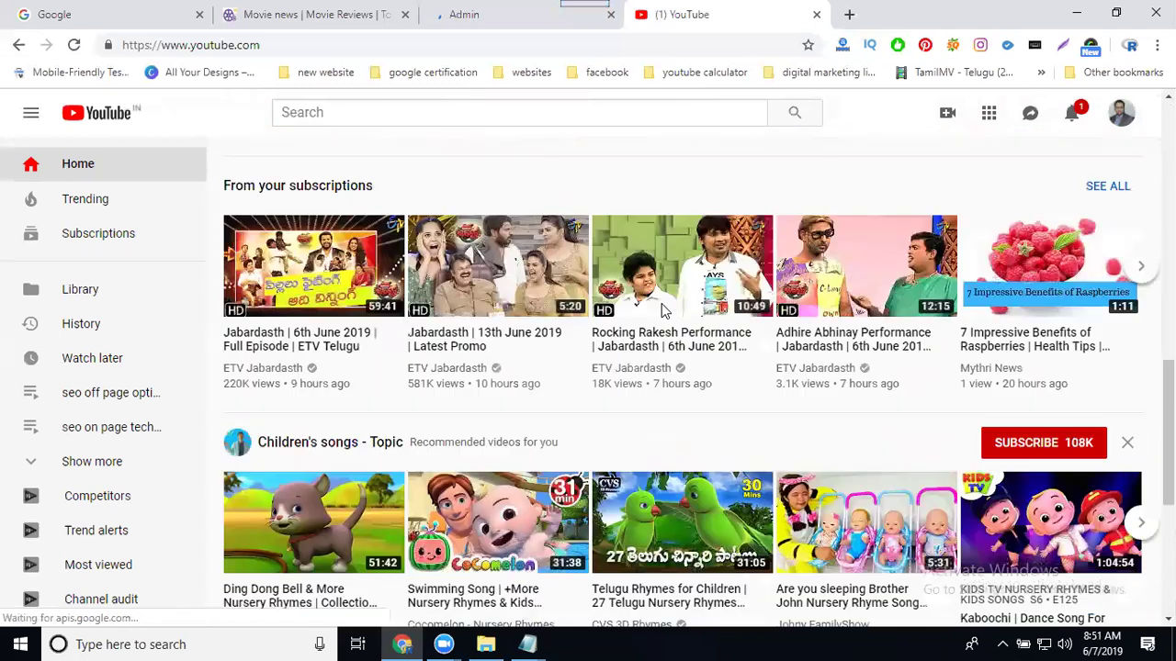
scroll(661, 312, "down", 3)
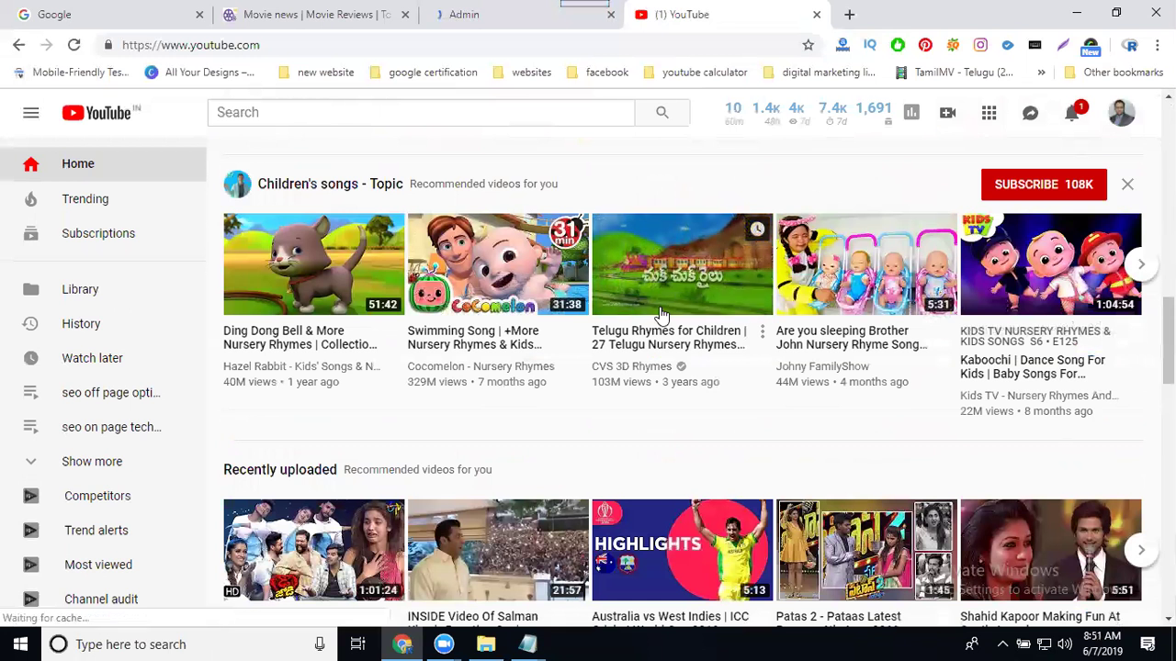
middle_click(650, 338)
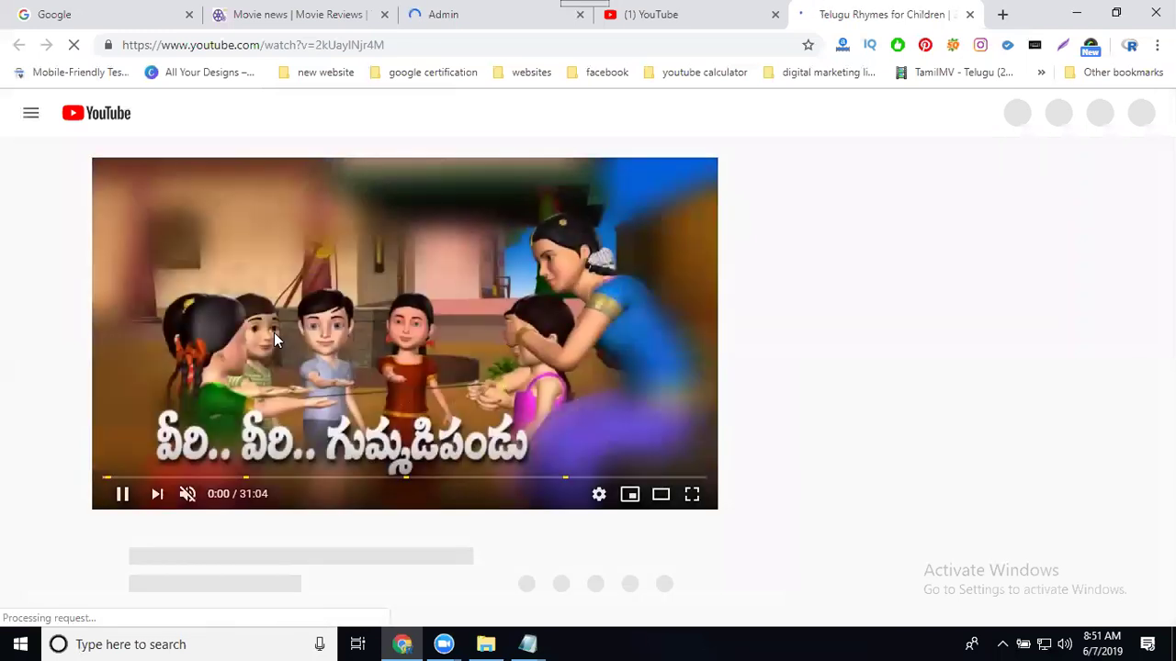
left_click(388, 46)
key("ctrl+c")
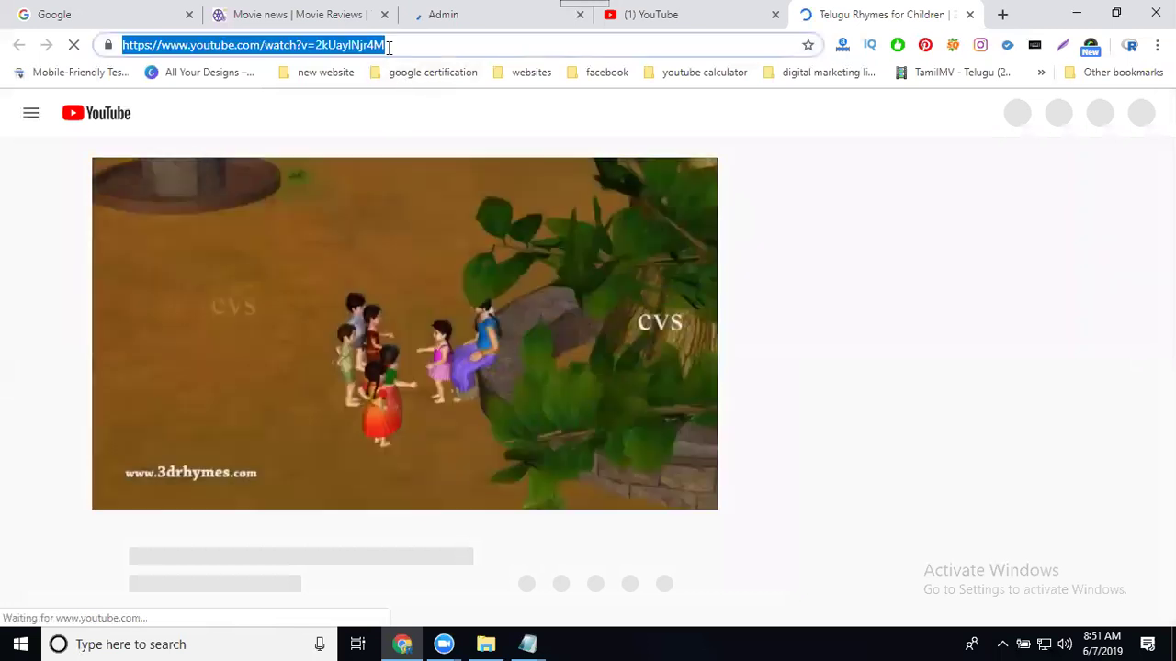
Start a new video entry and paste the YouTube link into Video URL.
left_click(418, 14)
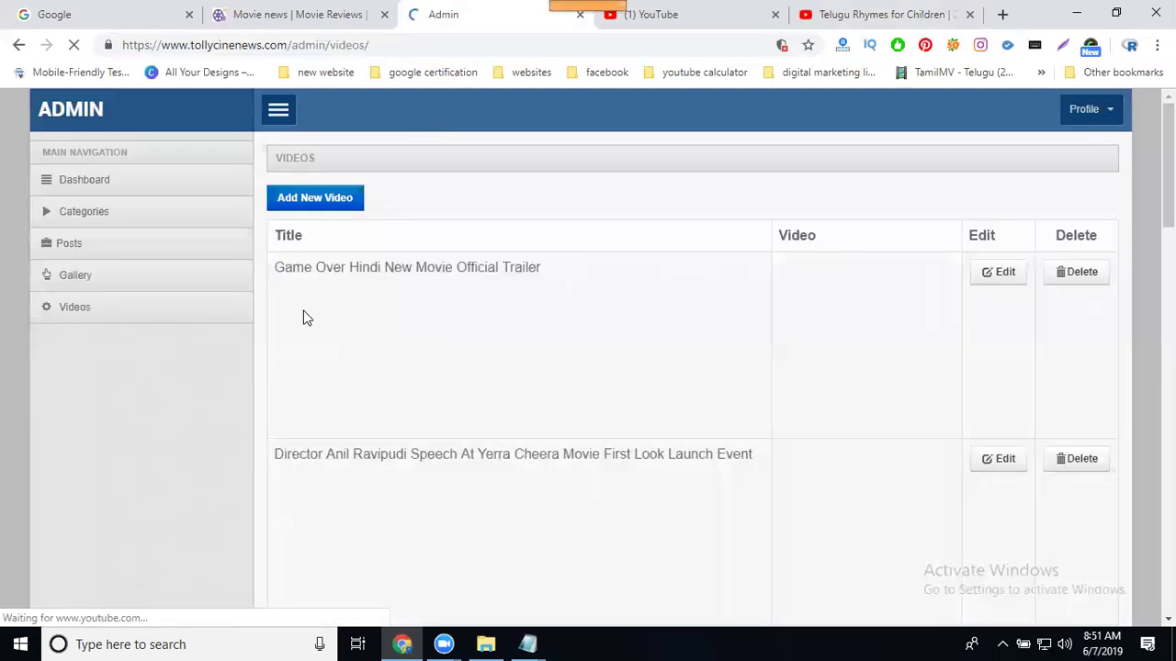
left_click(290, 193)
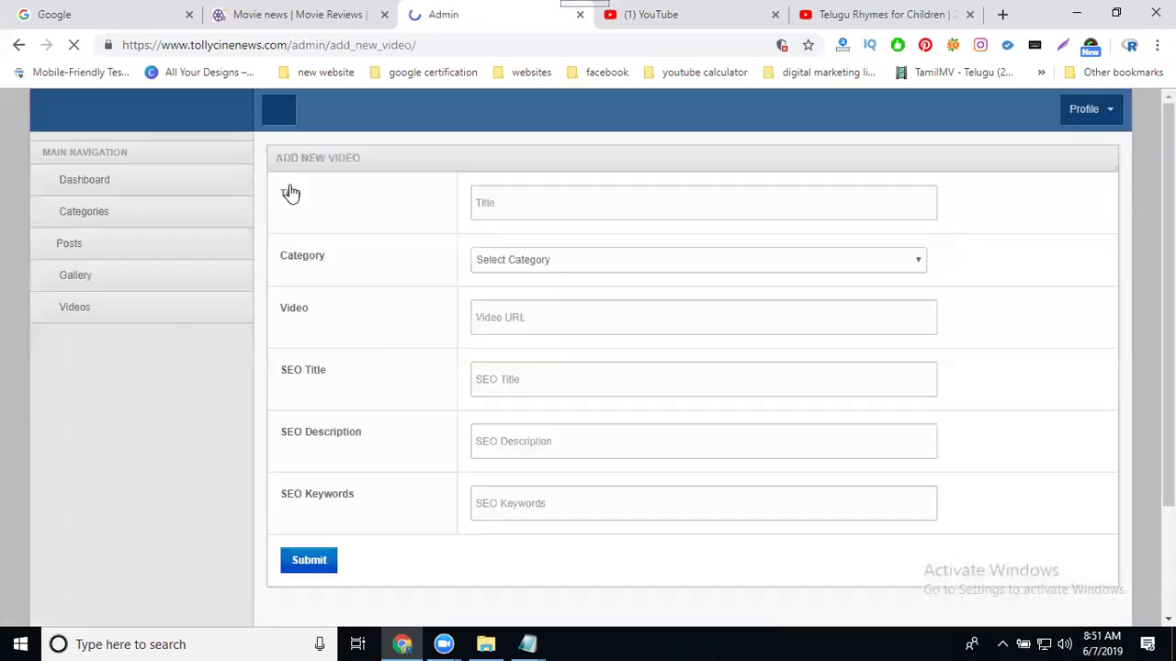
left_click(500, 316)
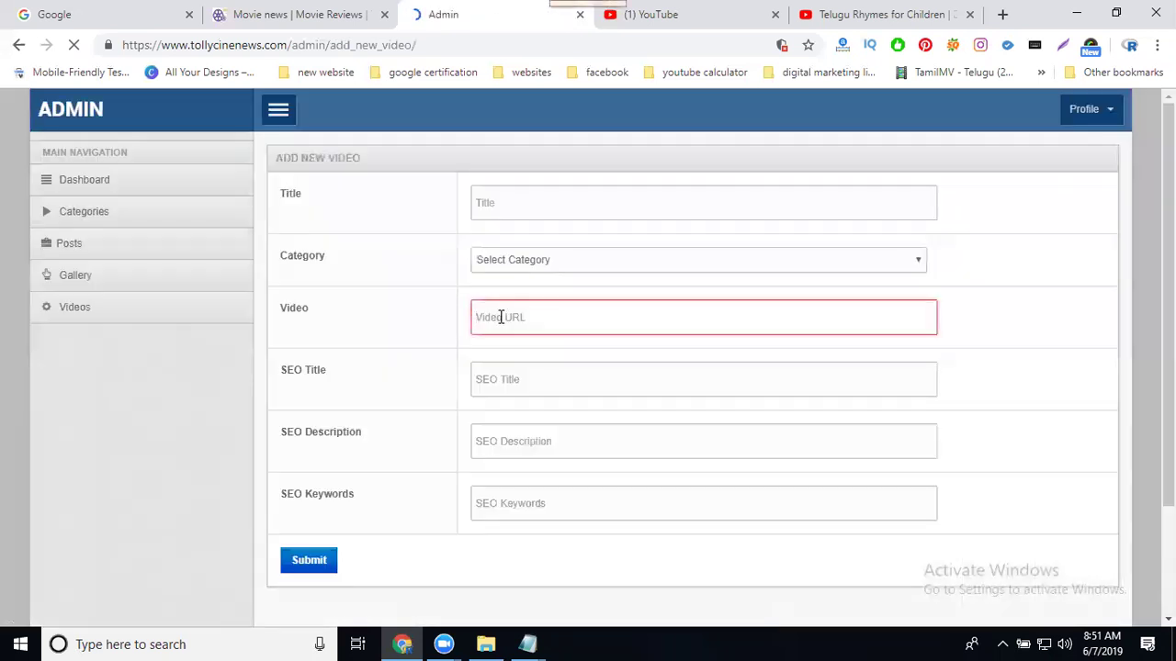
key("ctrl+v")
Check the example page title in the SEO notes before filling the Title field.
left_click(531, 643)
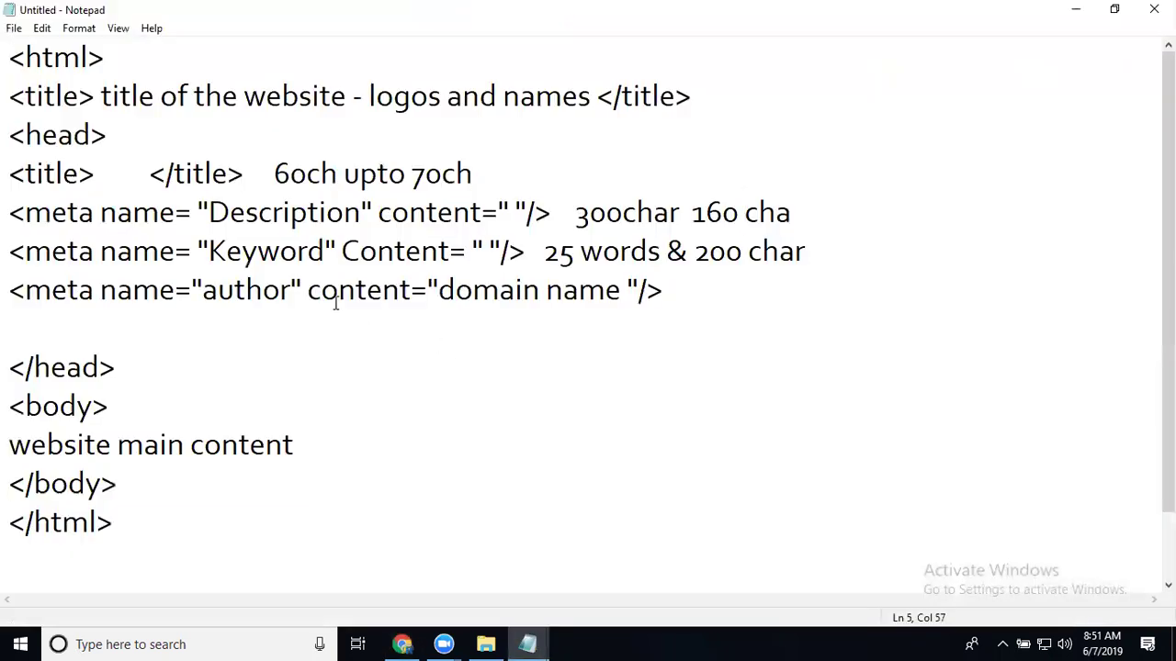
left_click_drag(101, 95, 330, 96)
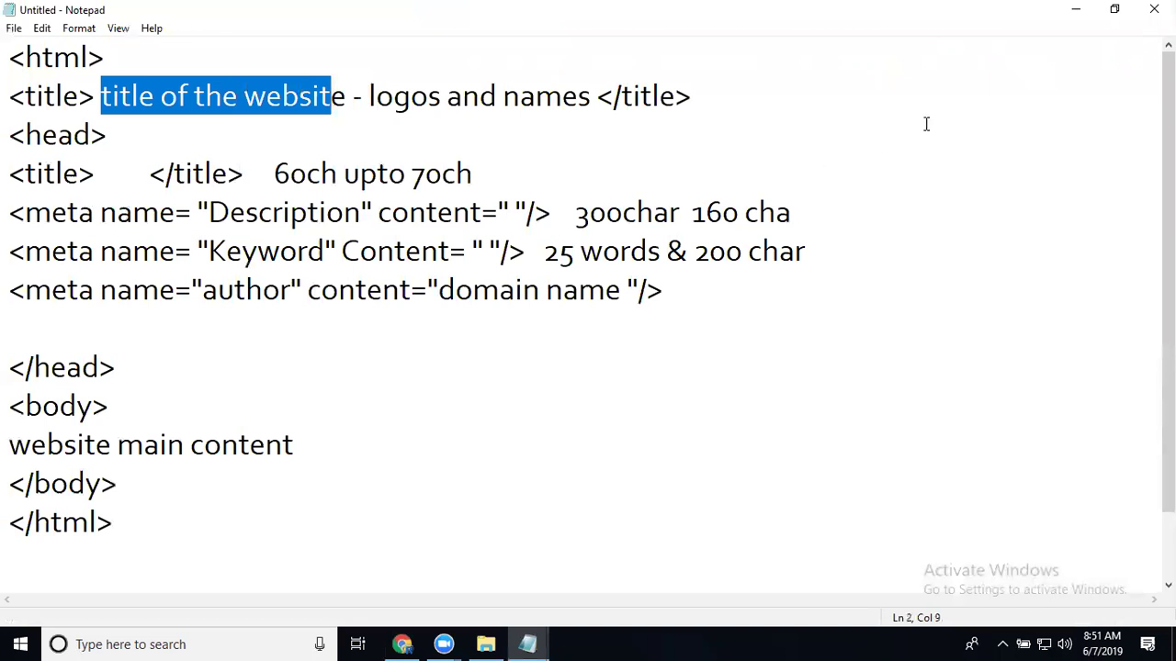
left_click(1075, 11)
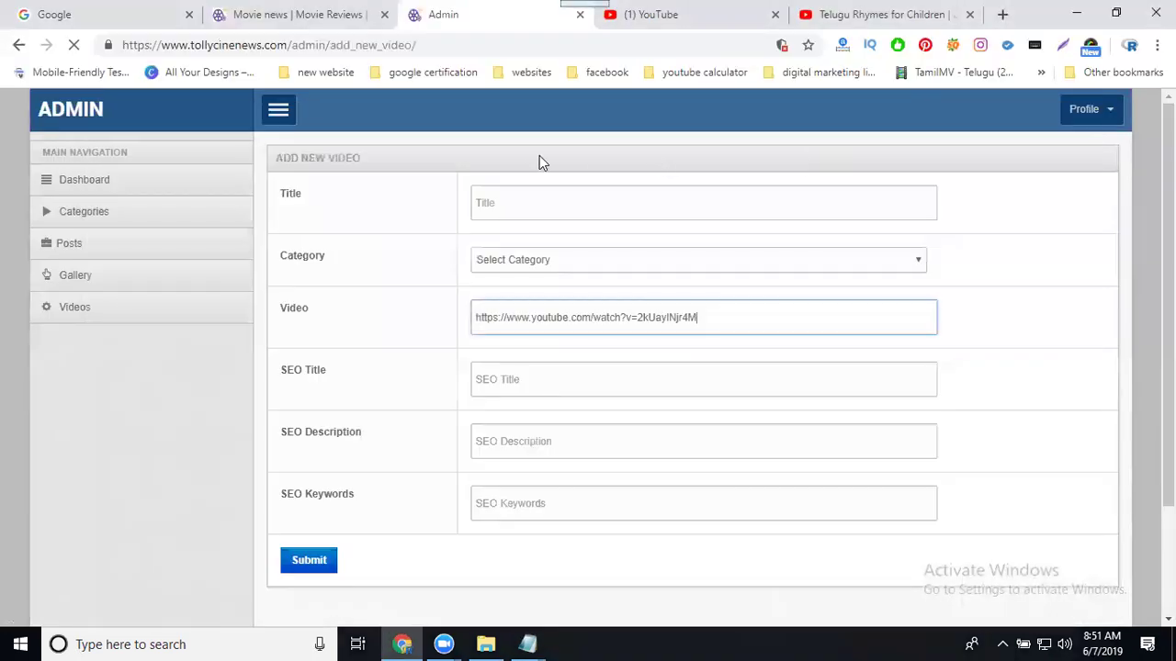
left_click(507, 205)
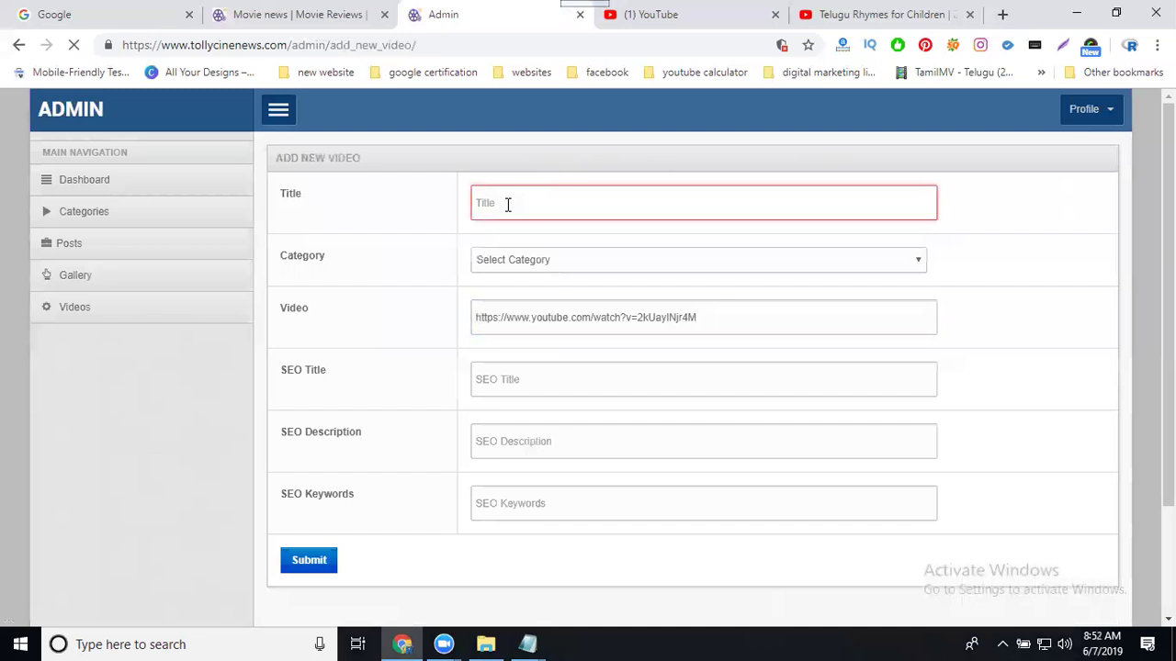
After checking the live homepage, choose News as the video's category.
left_click(230, 14)
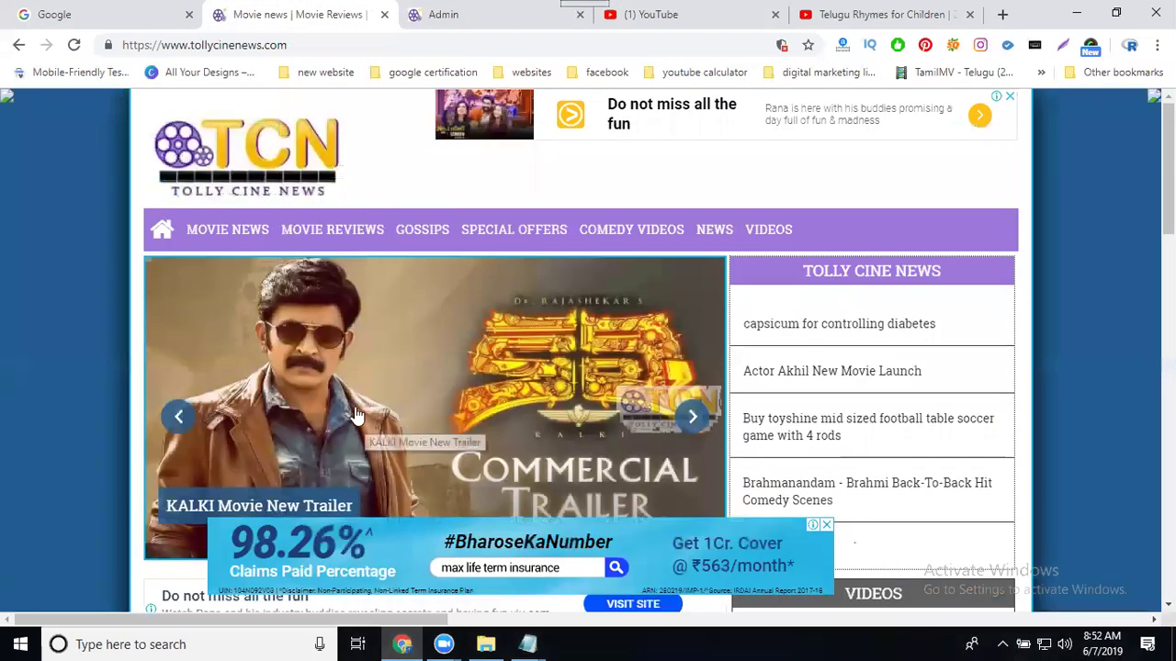
scroll(200, 389, "down", 2)
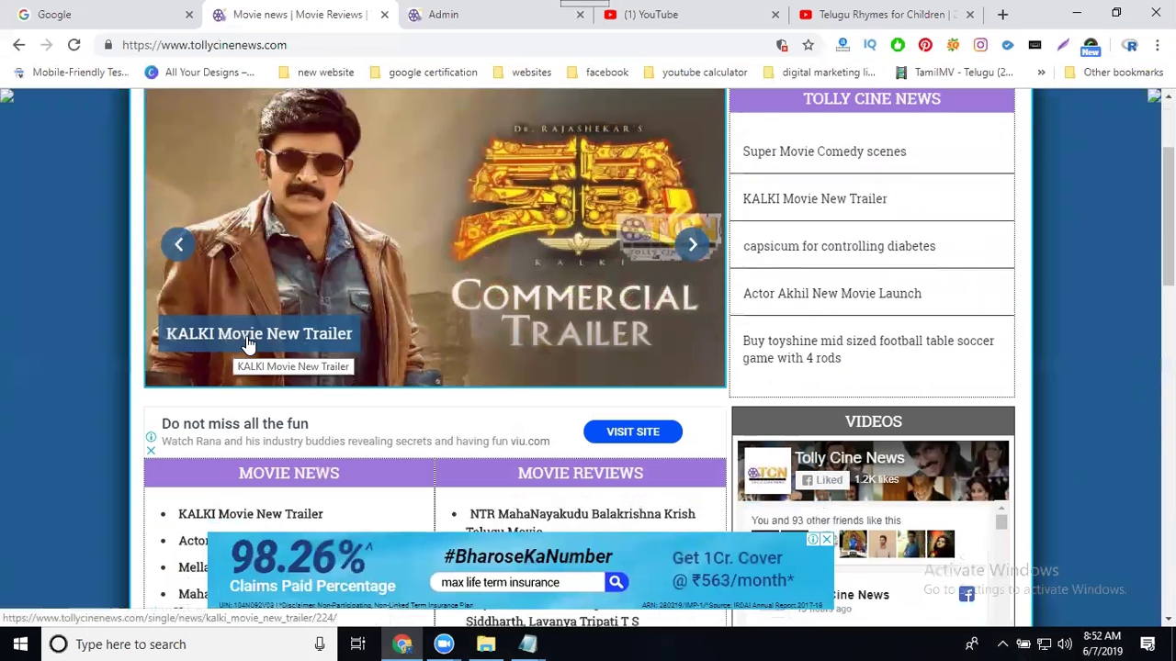
left_click(475, 19)
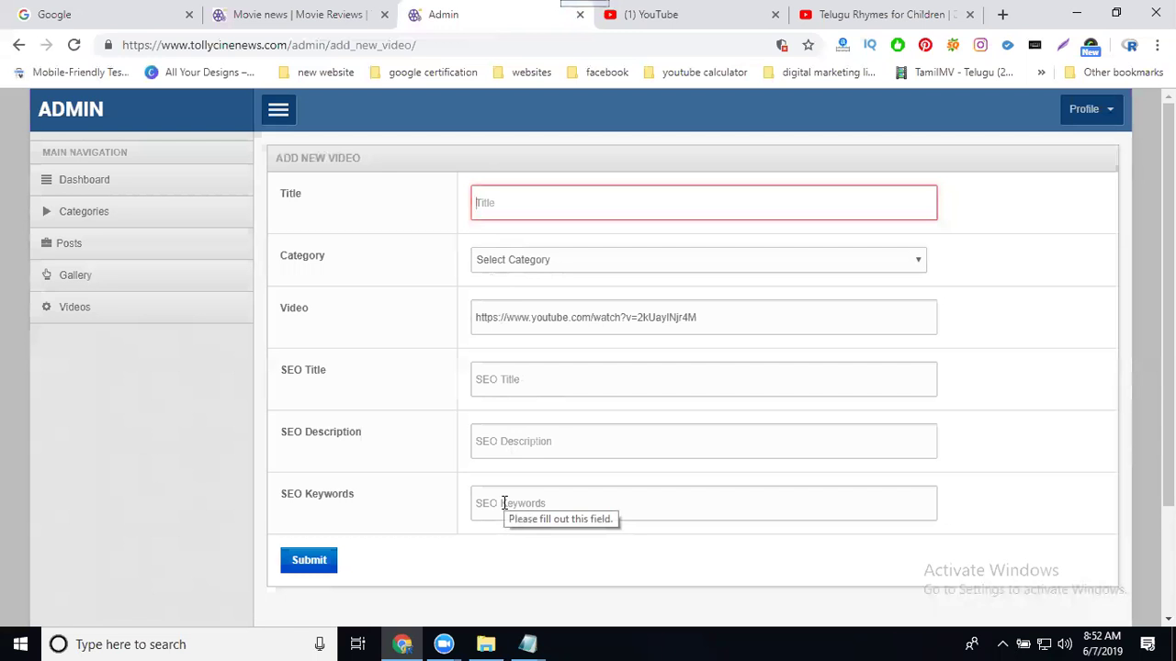
left_click(517, 264)
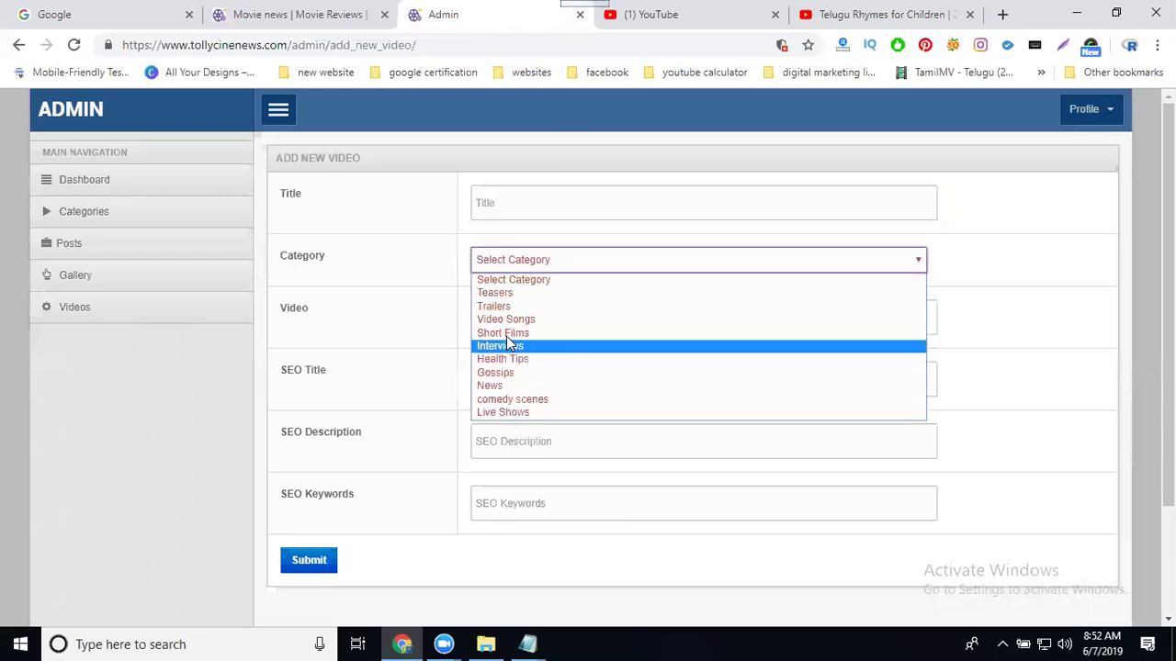
left_click(503, 386)
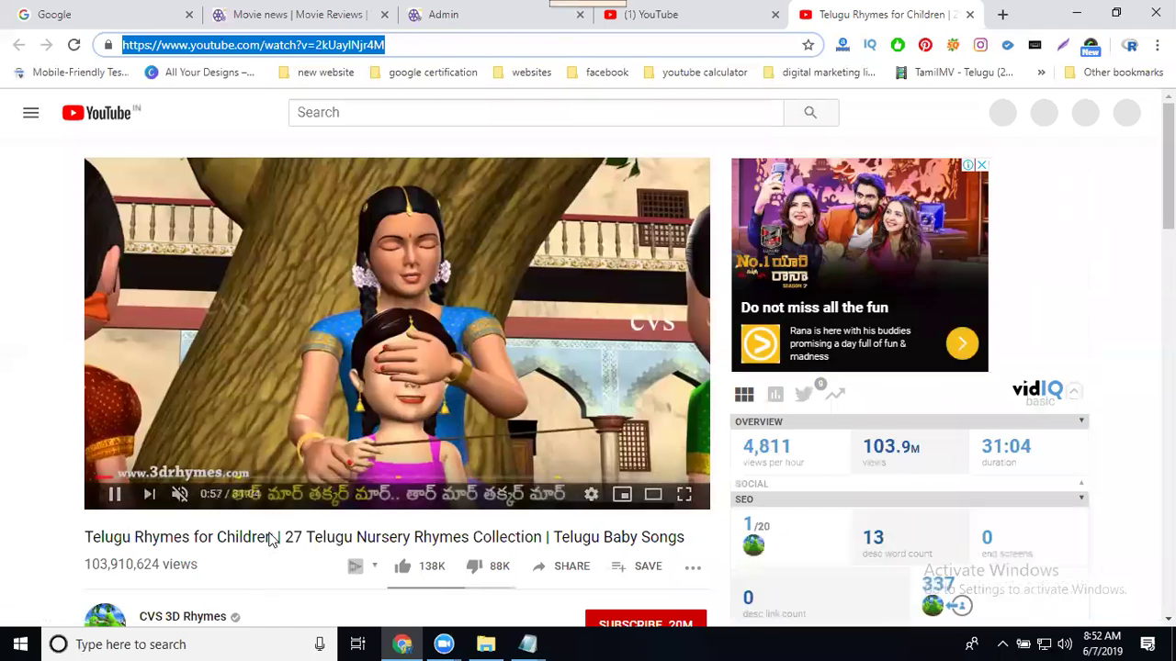
Copy the title phrase 'Telugu Rhymes for Children' into a new Notepad window.
left_click_drag(273, 536, 85, 537)
key("ctrl+c")
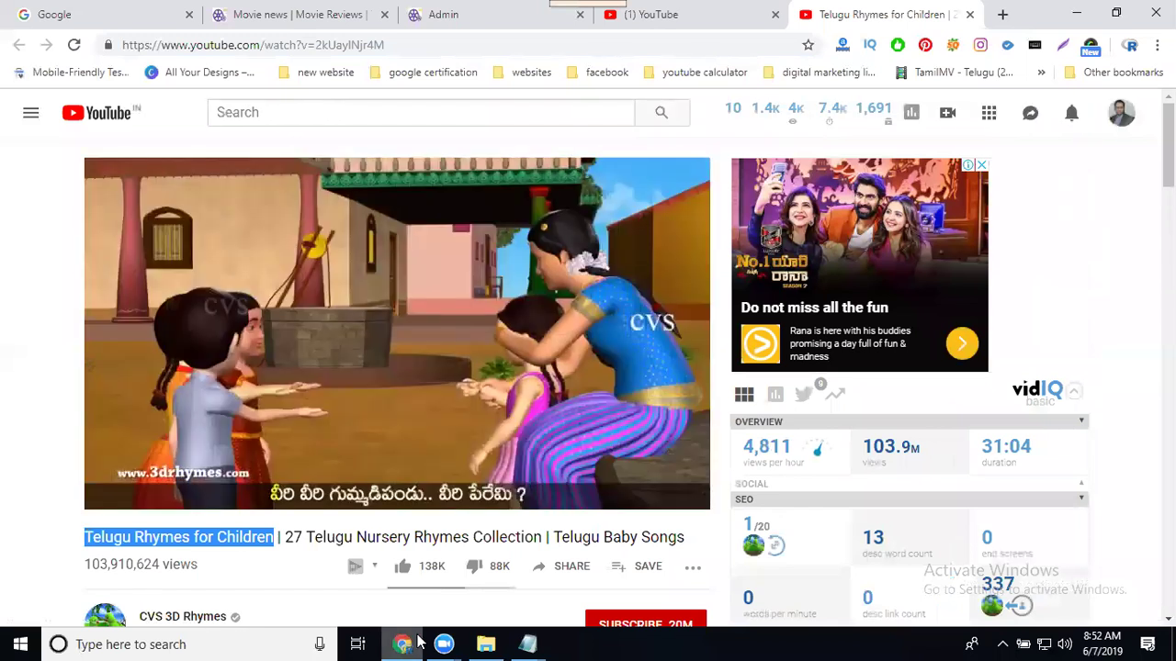
key("super+r")
key("Return")
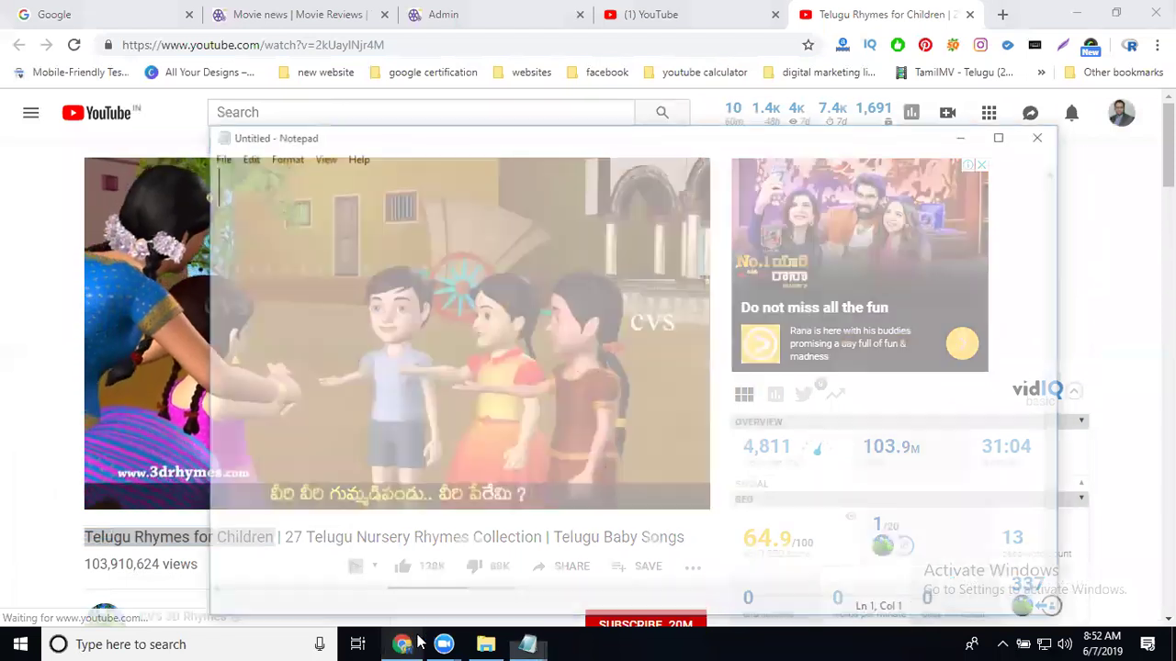
mouse_move(388, 643)
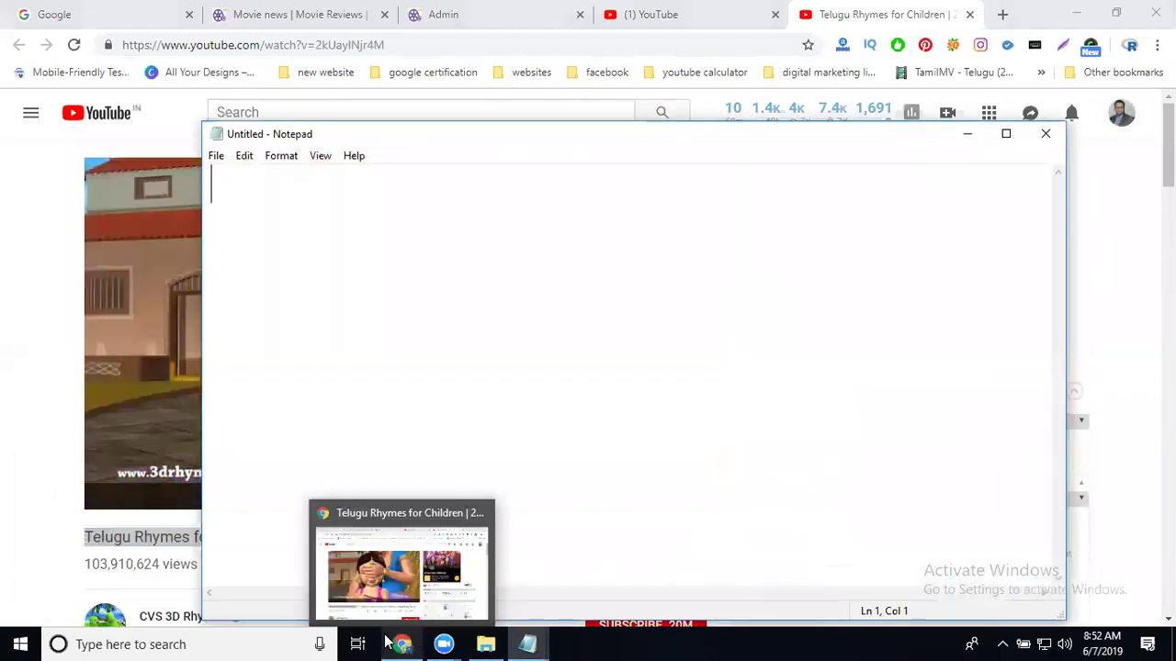
key("ctrl+v")
Rework it to 'Telugu Children latest Rhymes' by moving Children, adding 'latest' and removing 'for Children'.
left_click(530, 185)
double_click(530, 184)
key("ctrl+c")
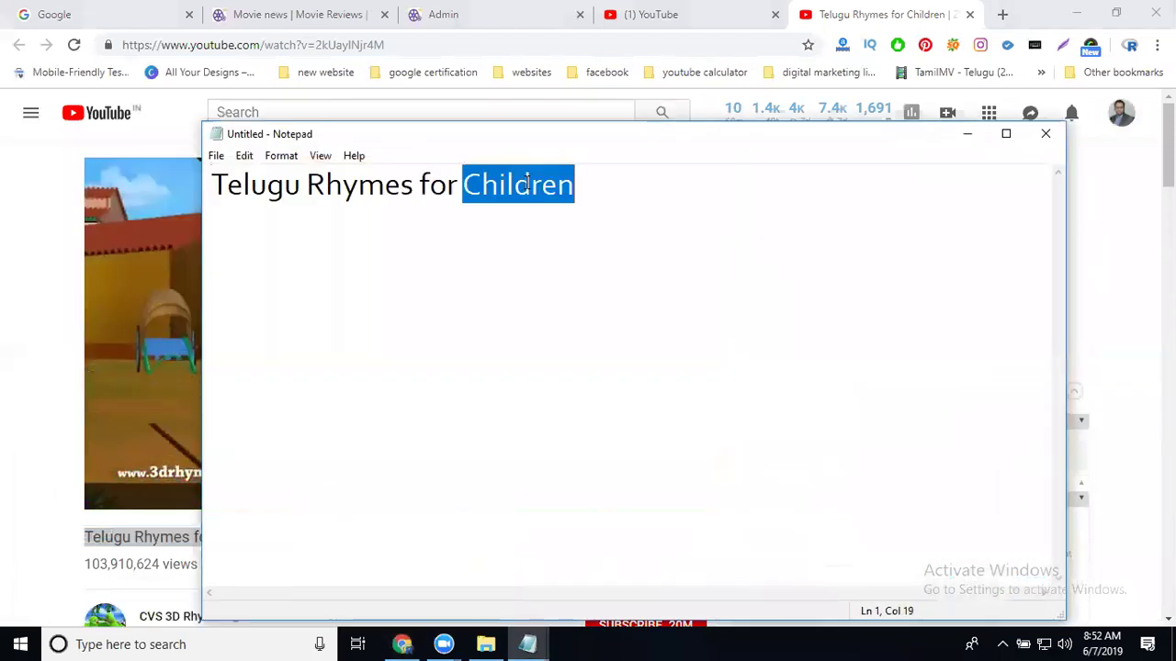
left_click(305, 184)
key("ctrl+v")
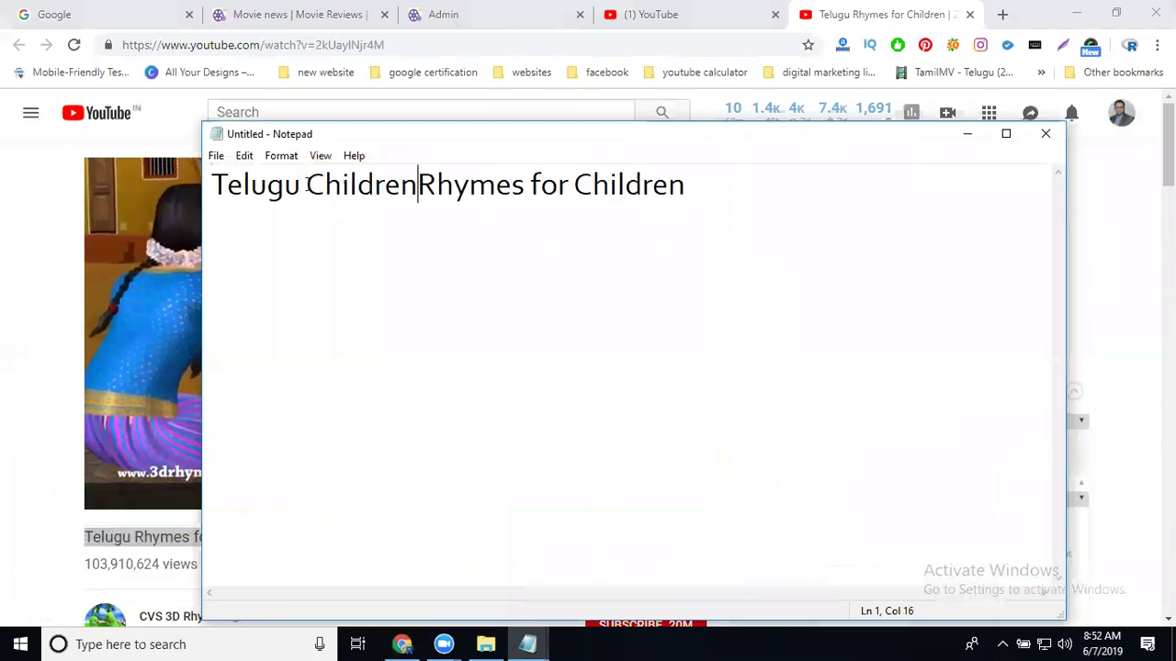
type("latest")
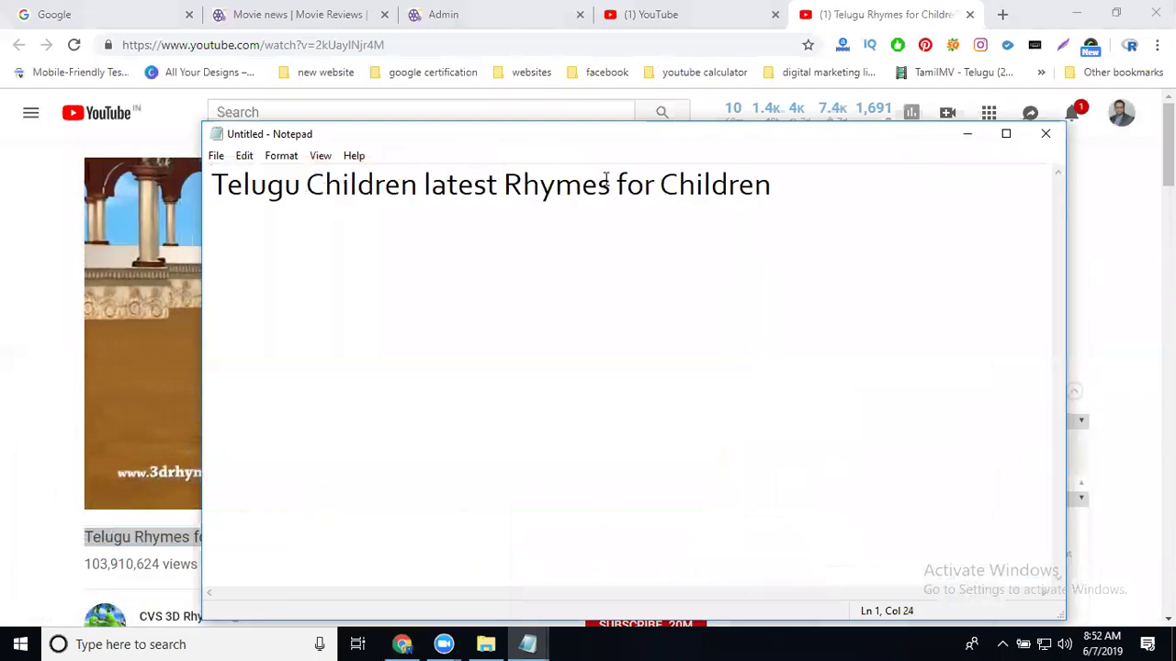
left_click_drag(615, 184, 809, 184)
key("BackSpace")
key("BackSpace")
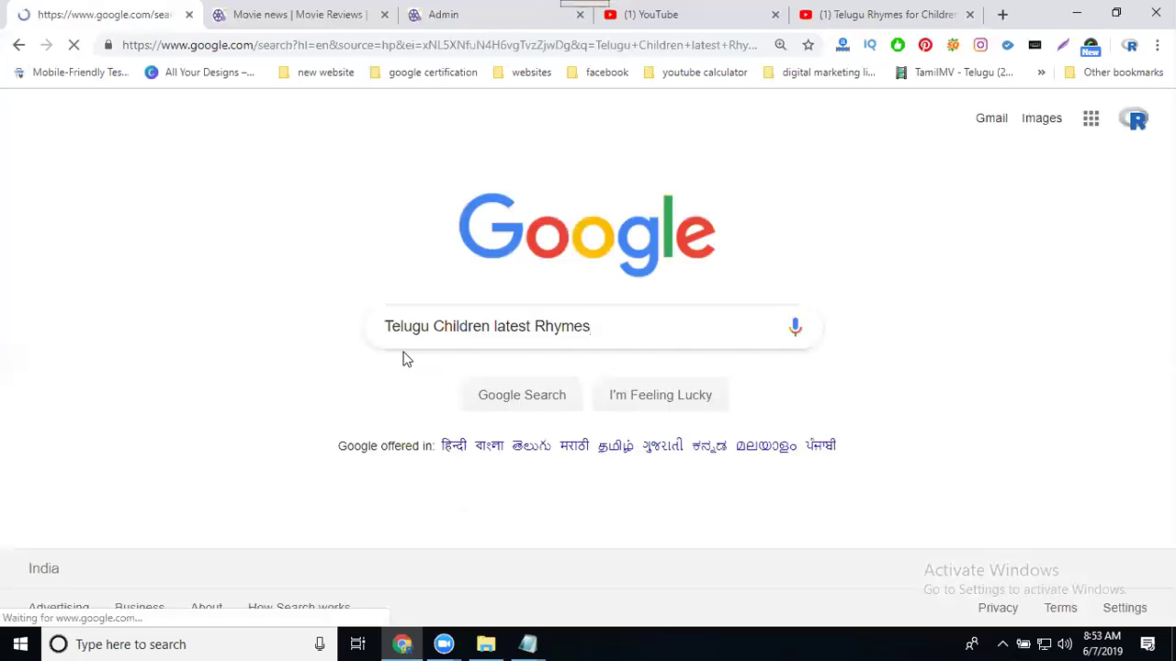
Append 'collections 2019' to the Notepad phrase and copy the whole line.
scroll(14, 400, "down", 3)
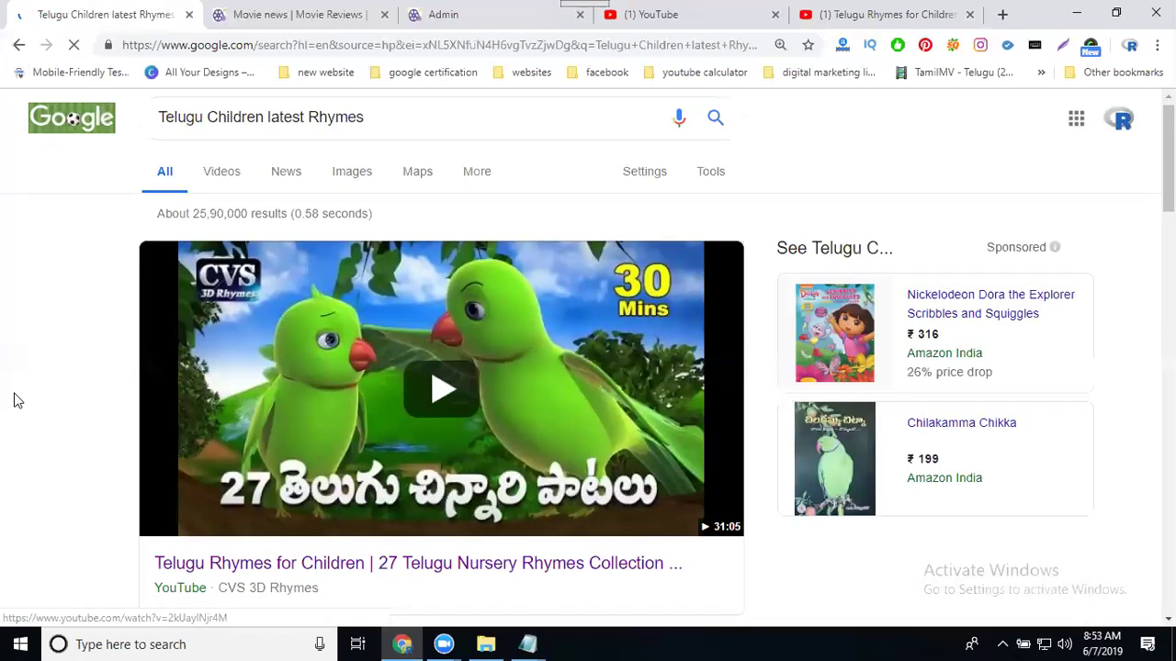
scroll(14, 400, "down", 1)
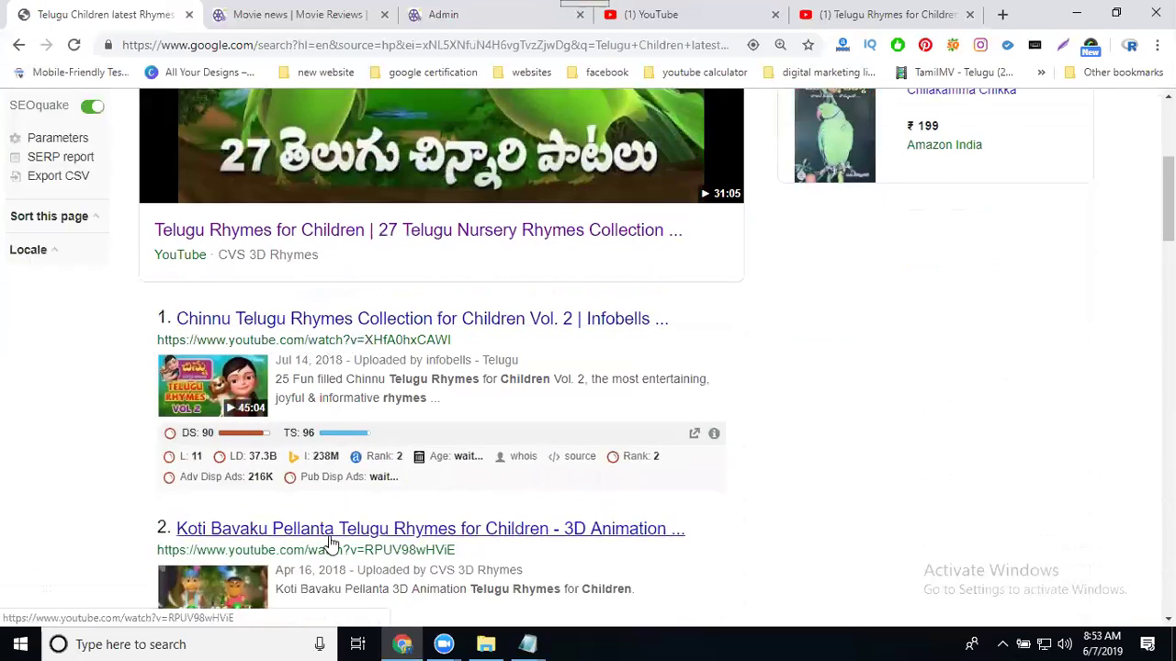
scroll(331, 542, "down", 4)
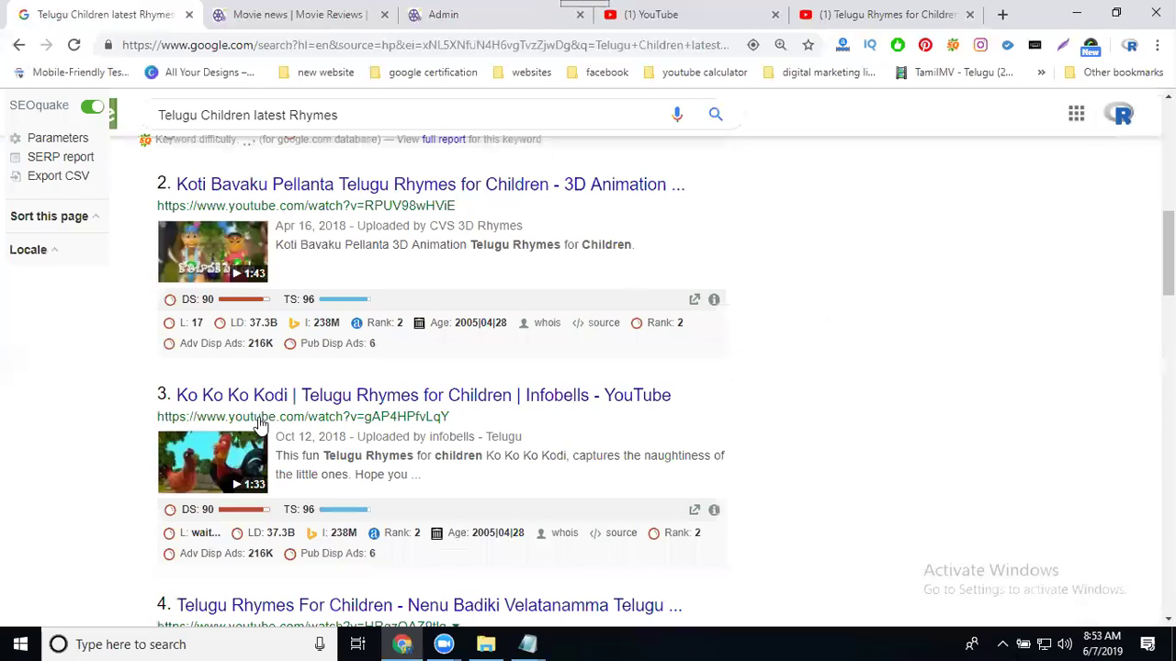
scroll(259, 419, "down", 2)
scroll(190, 447, "down", 3)
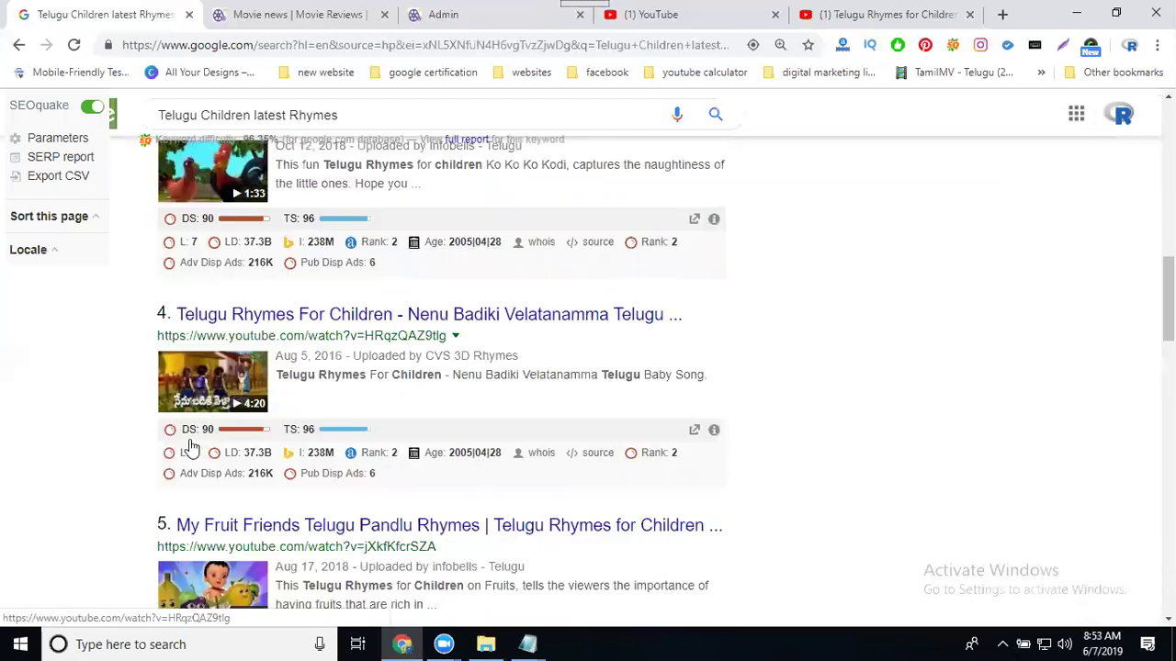
left_click(530, 644)
left_click(687, 586)
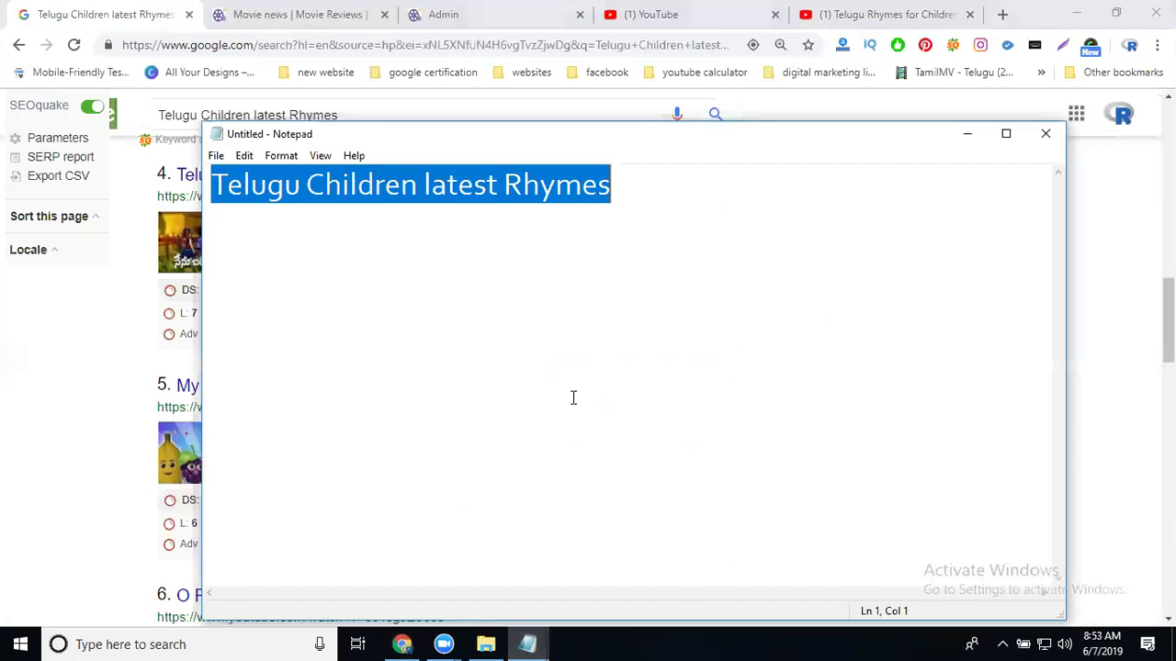
left_click(314, 242)
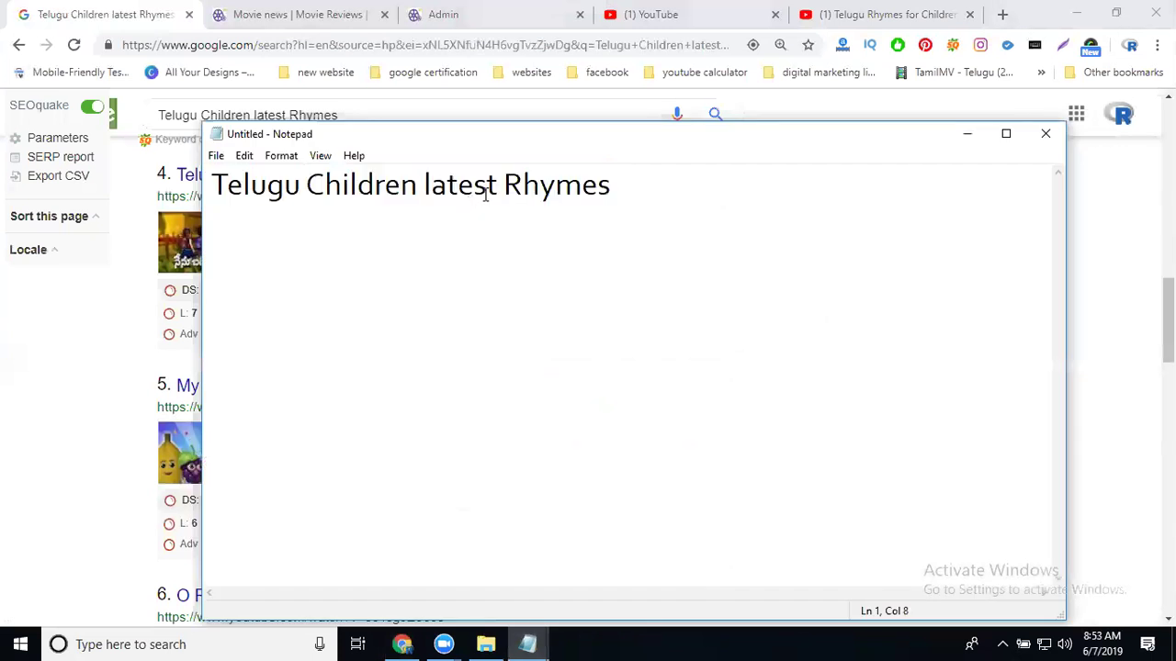
left_click(624, 187)
type("colle")
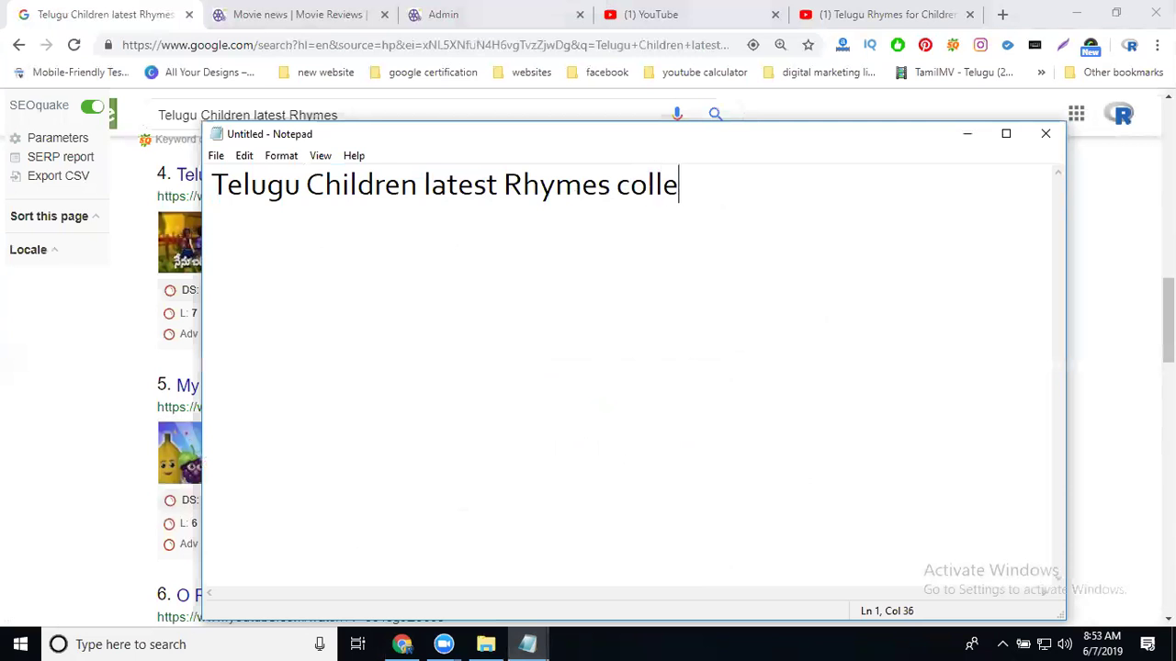
type("ctions")
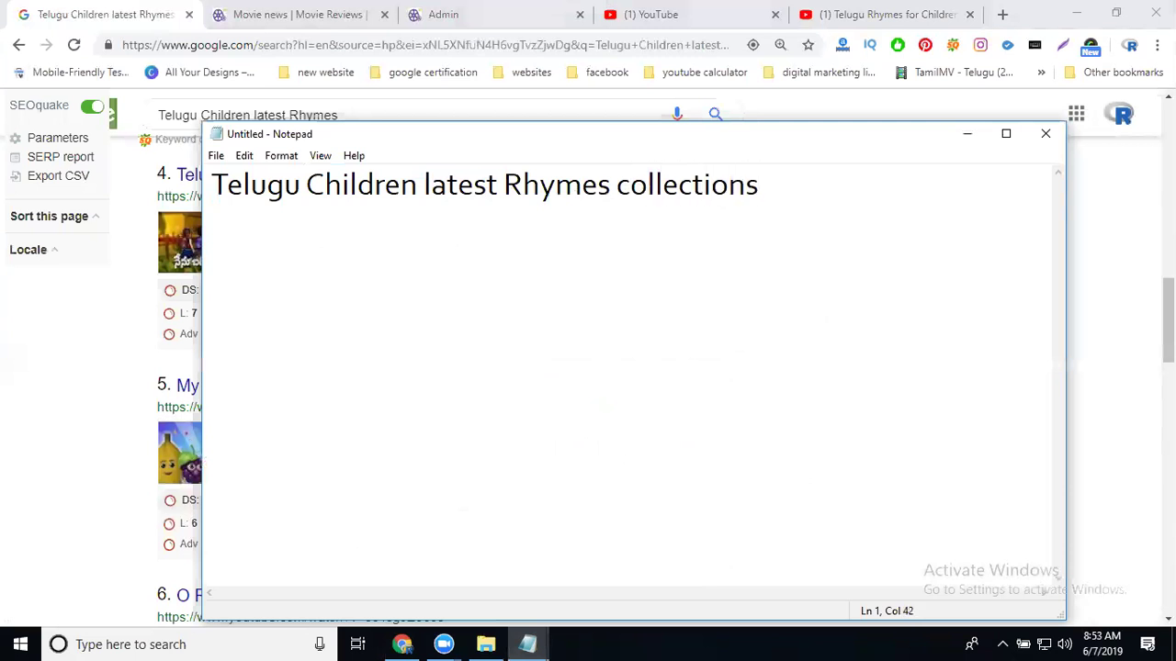
type(" 2019")
key("ctrl+a")
key("ctrl+c")
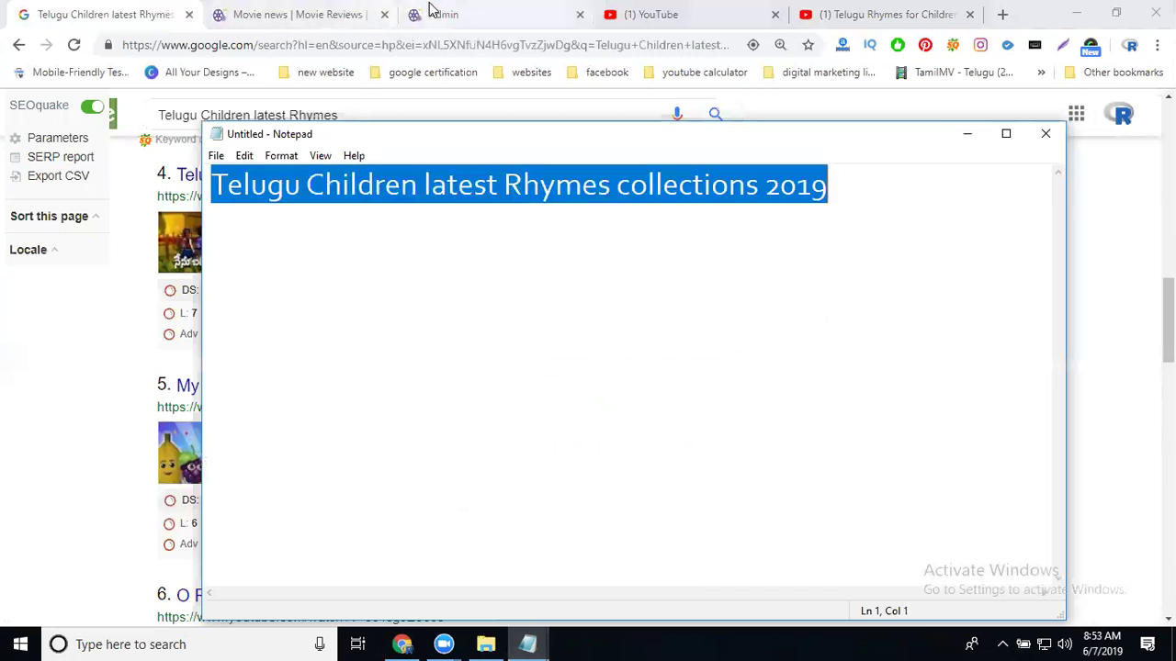
Paste the phrase into SEO Title, 'Watch This ' plus phrase into SEO Description, and phrase into SEO Keywords.
left_click(432, 13)
left_click(526, 386)
key("ctrl+v")
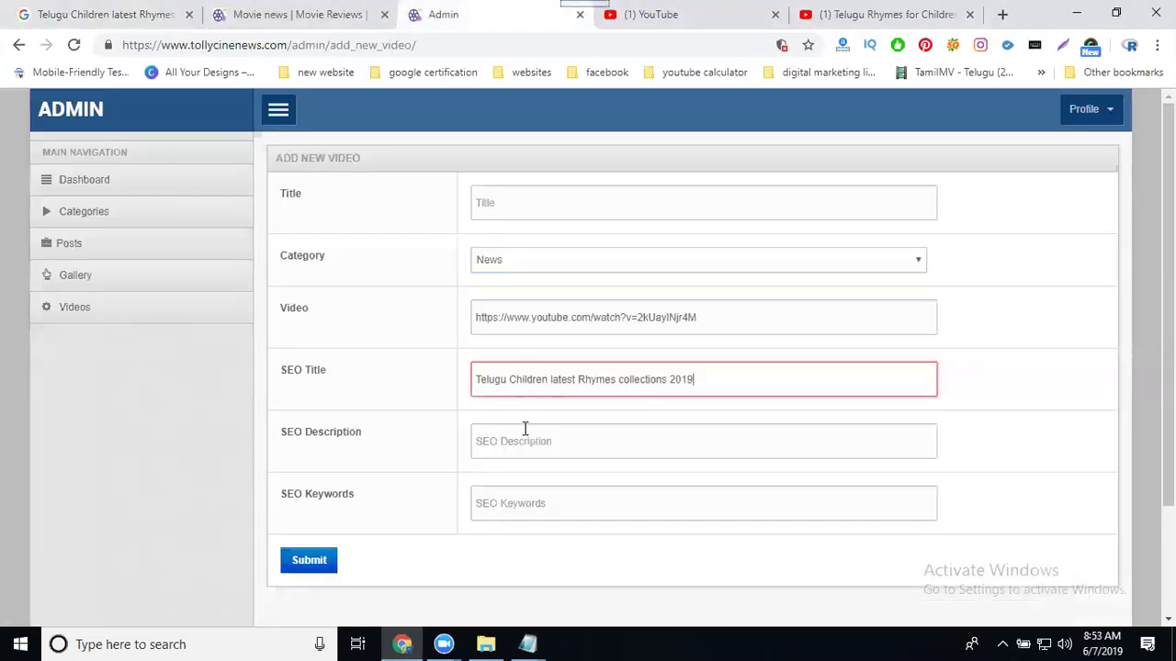
left_click(521, 451)
type("Watch Thi")
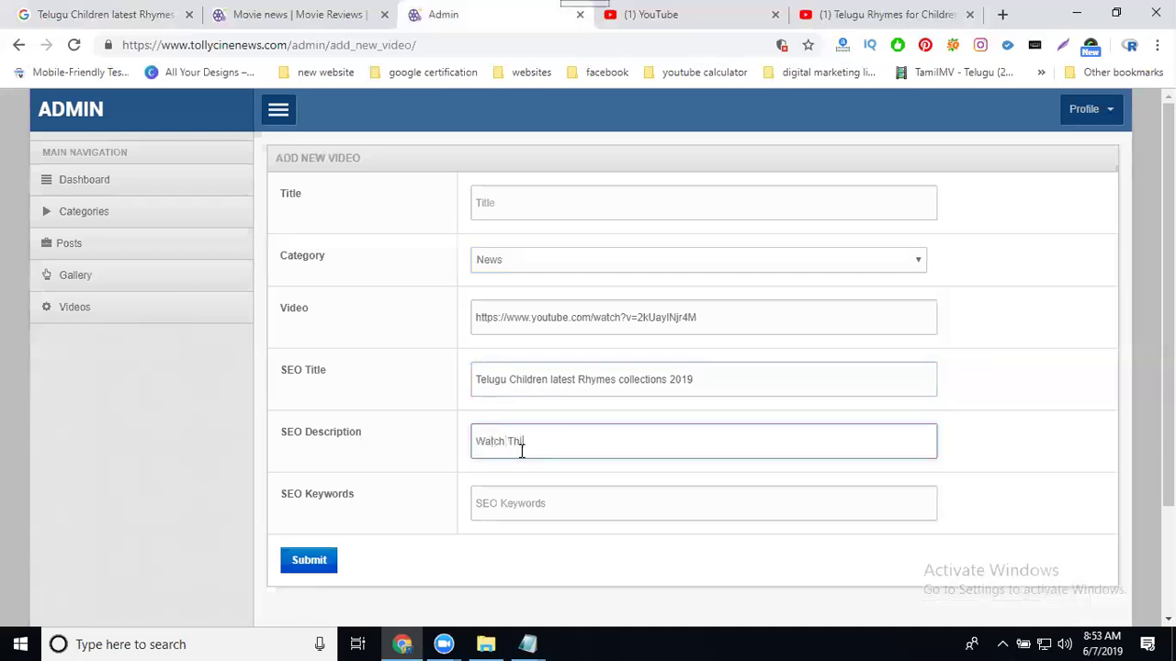
type("s")
key("ctrl+v")
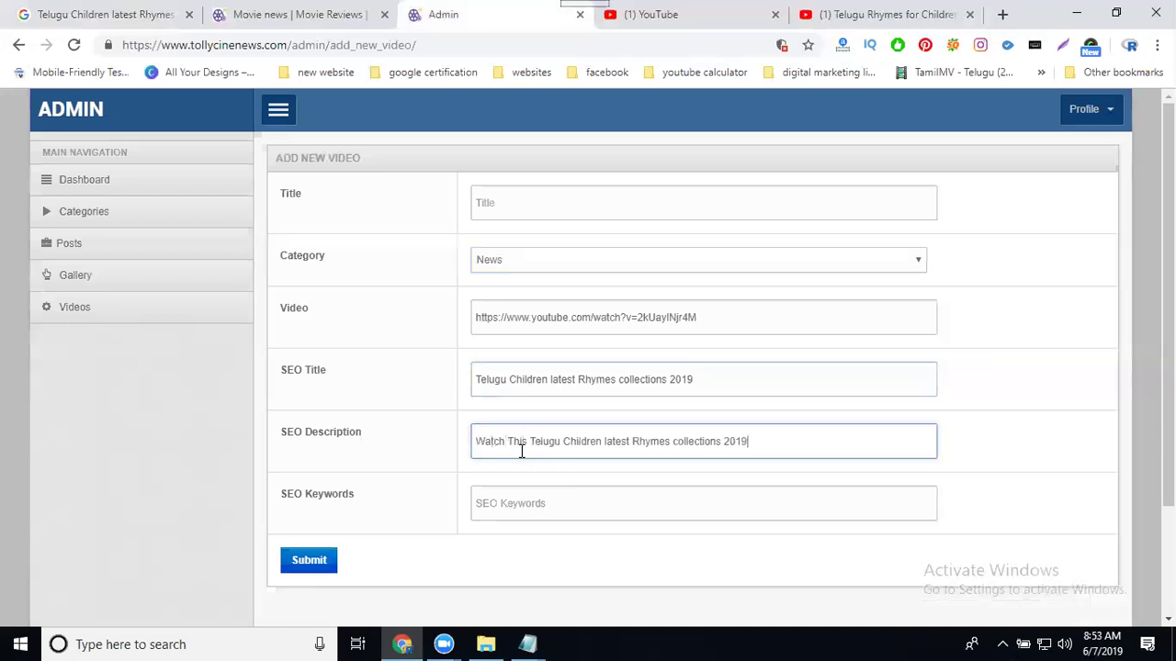
left_click(538, 503)
key("ctrl+v")
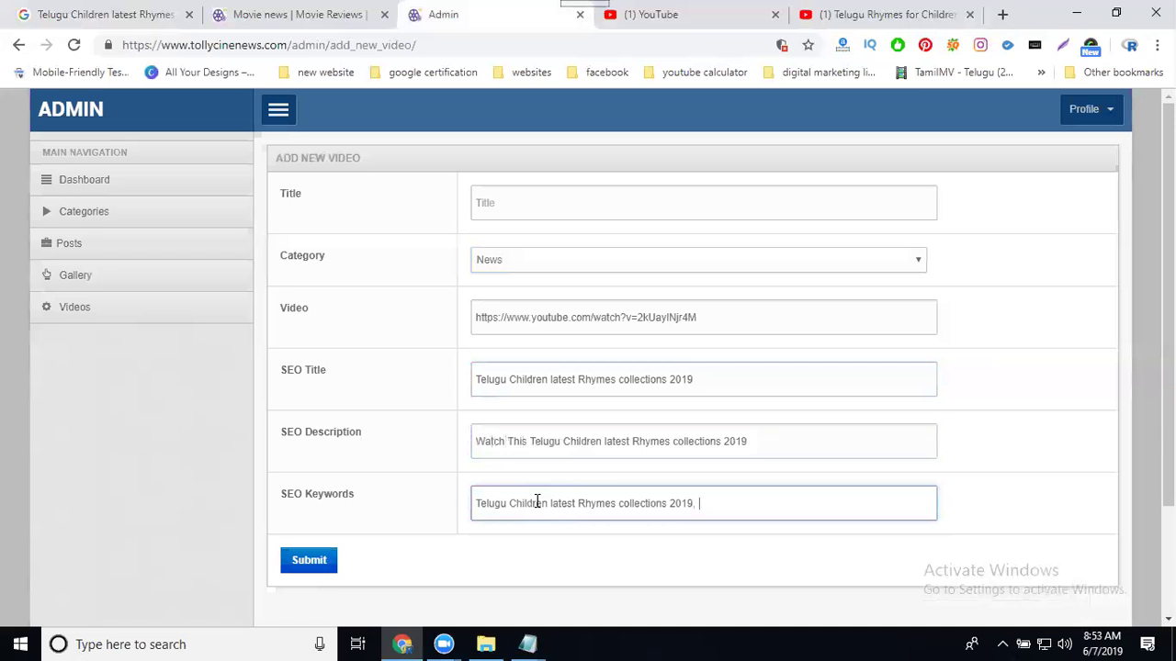
Bring the Untitled Notepad draft back to the front.
left_click(528, 644)
left_click(703, 570)
left_click(473, 285)
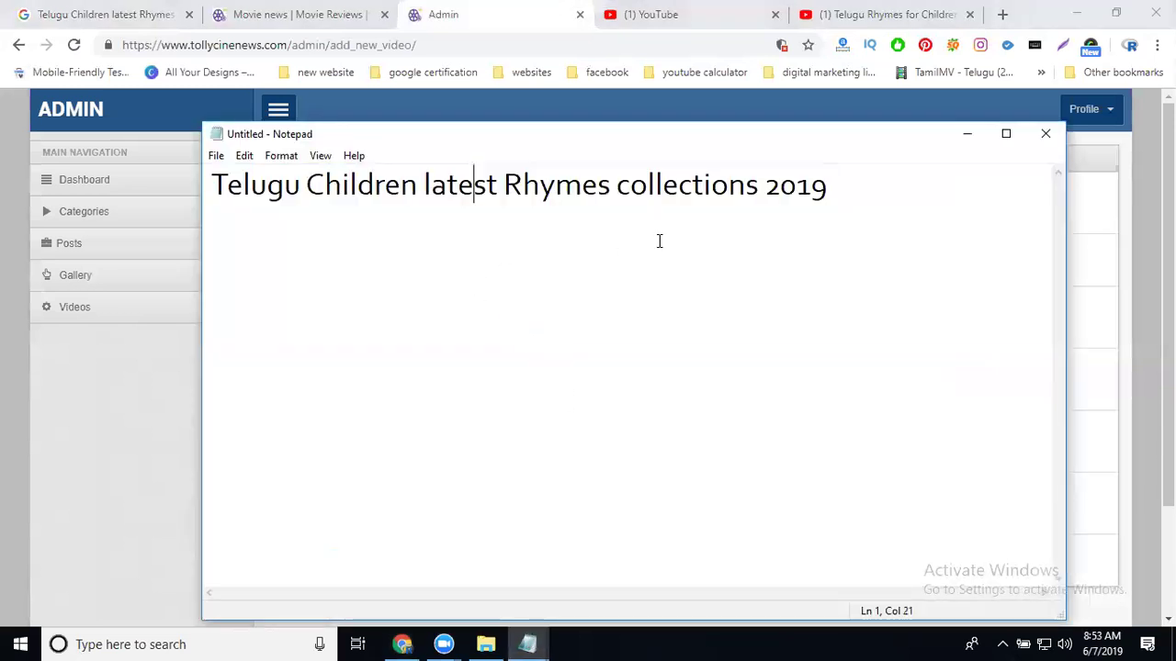
In Notepad, replace Children with Kids and select 'Kids latest Rhymes'.
double_click(367, 187)
type("Kids")
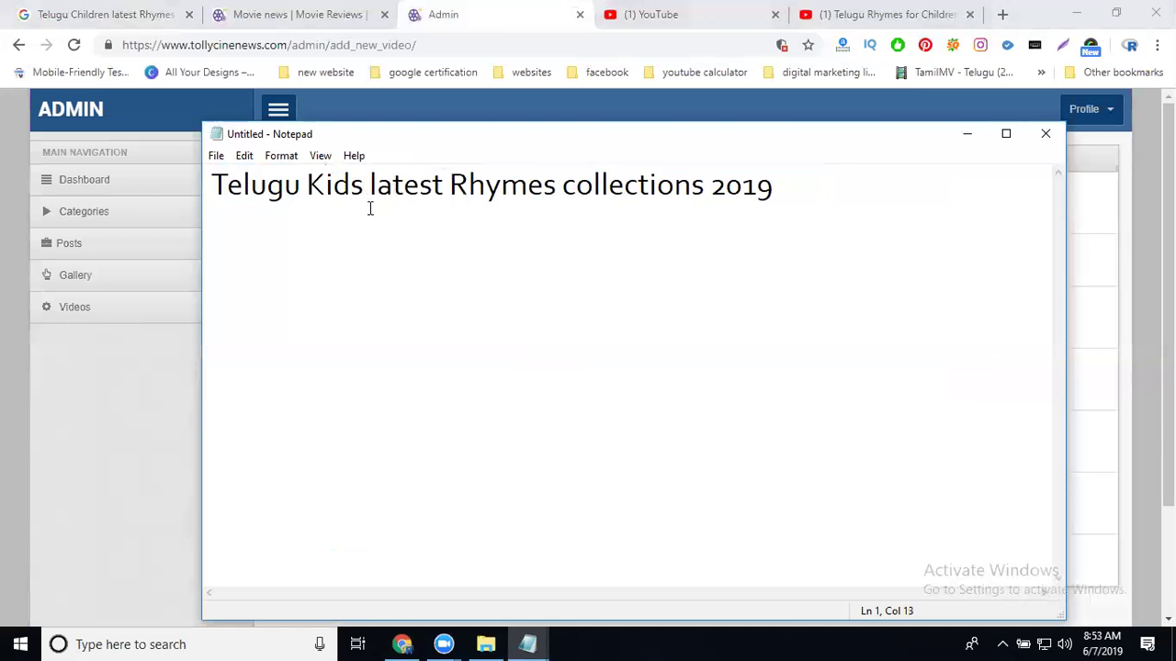
left_click_drag(309, 181, 554, 187)
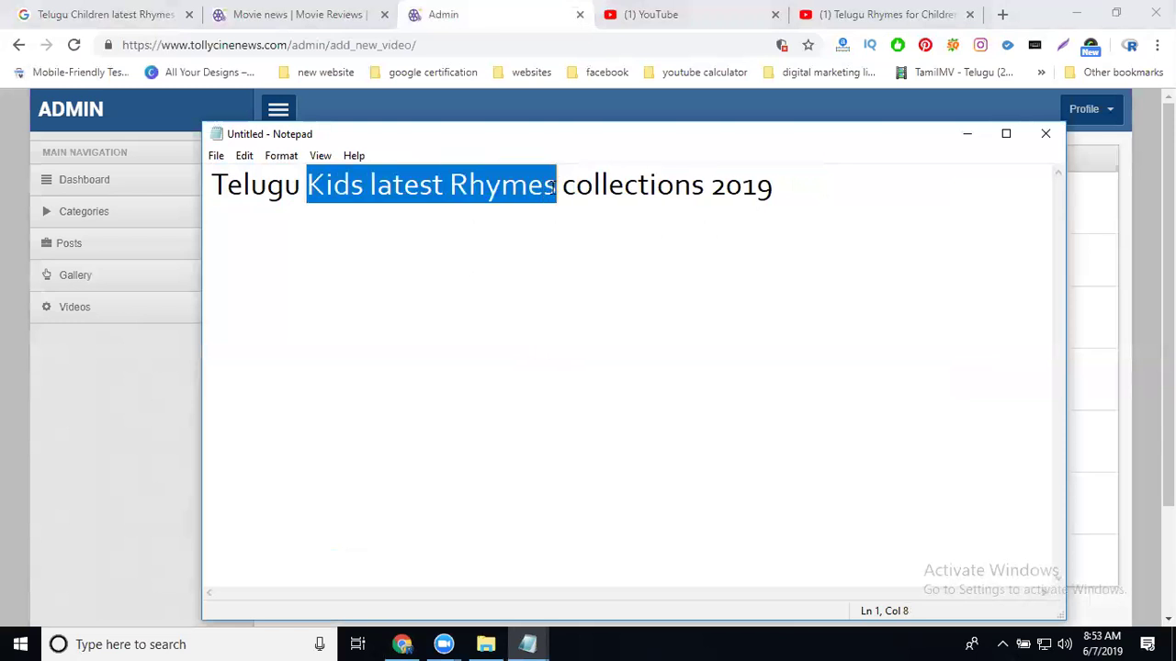
Append 'Kids latest Rhymes' to the end of SEO Description and SEO Keywords.
left_click(966, 135)
left_click(786, 442)
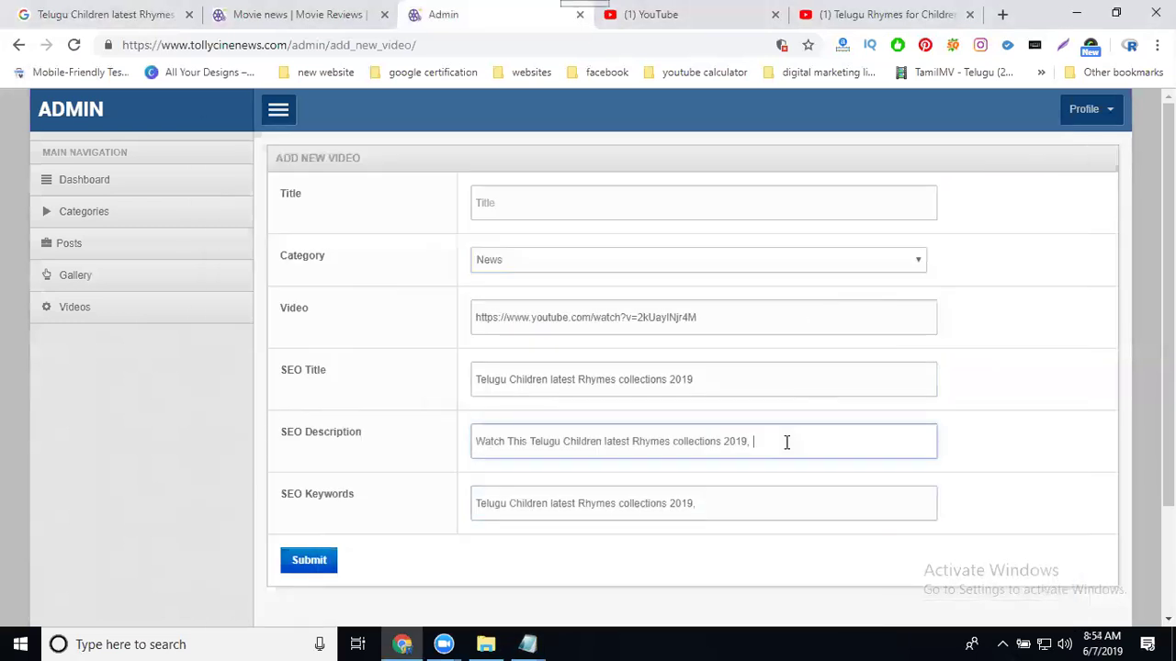
key("ctrl+v")
left_click(722, 505)
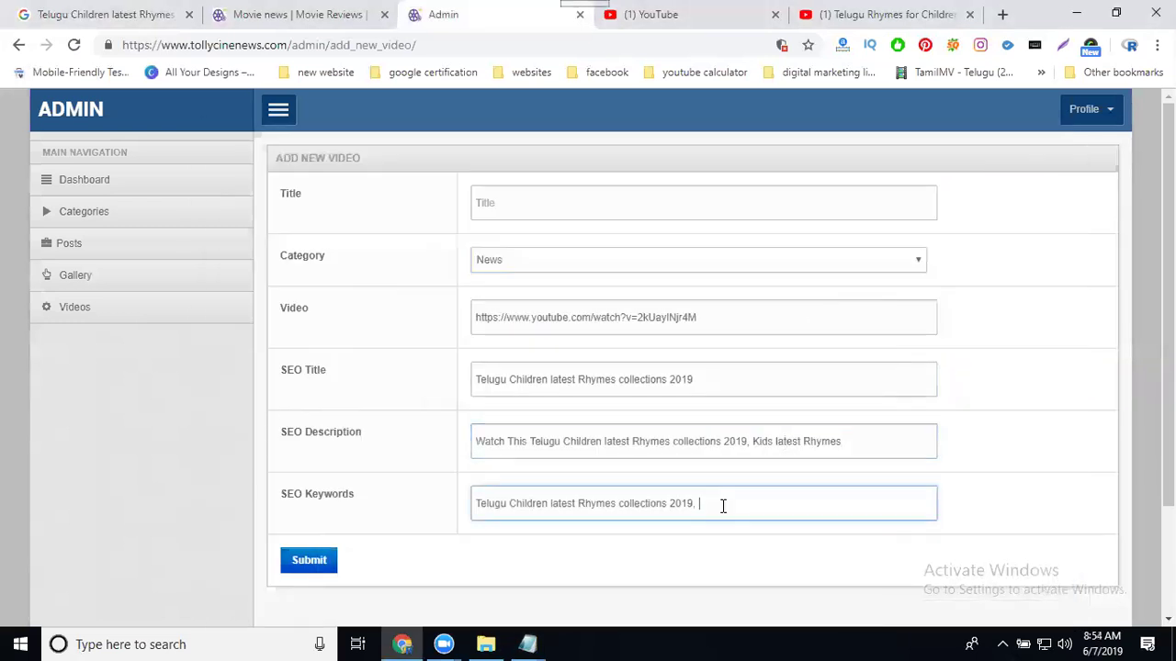
key("ctrl+v")
Search Google for 'Kids latest Rhymes'.
left_click(74, 14)
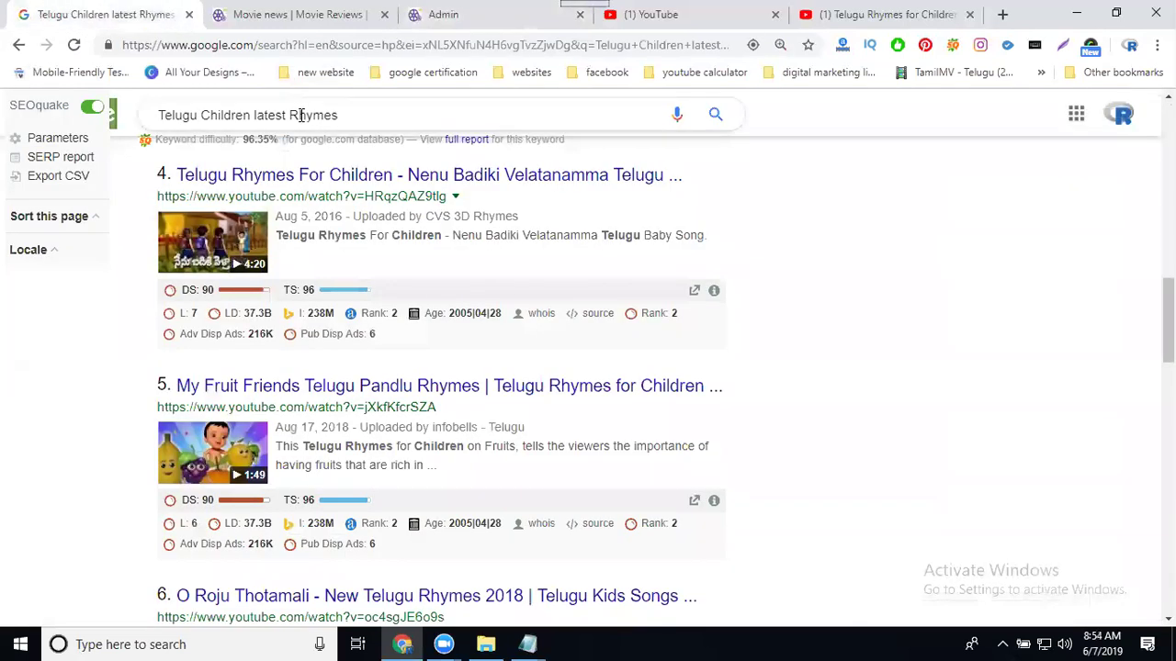
triple_click(301, 116)
key("ctrl+v")
key("Return")
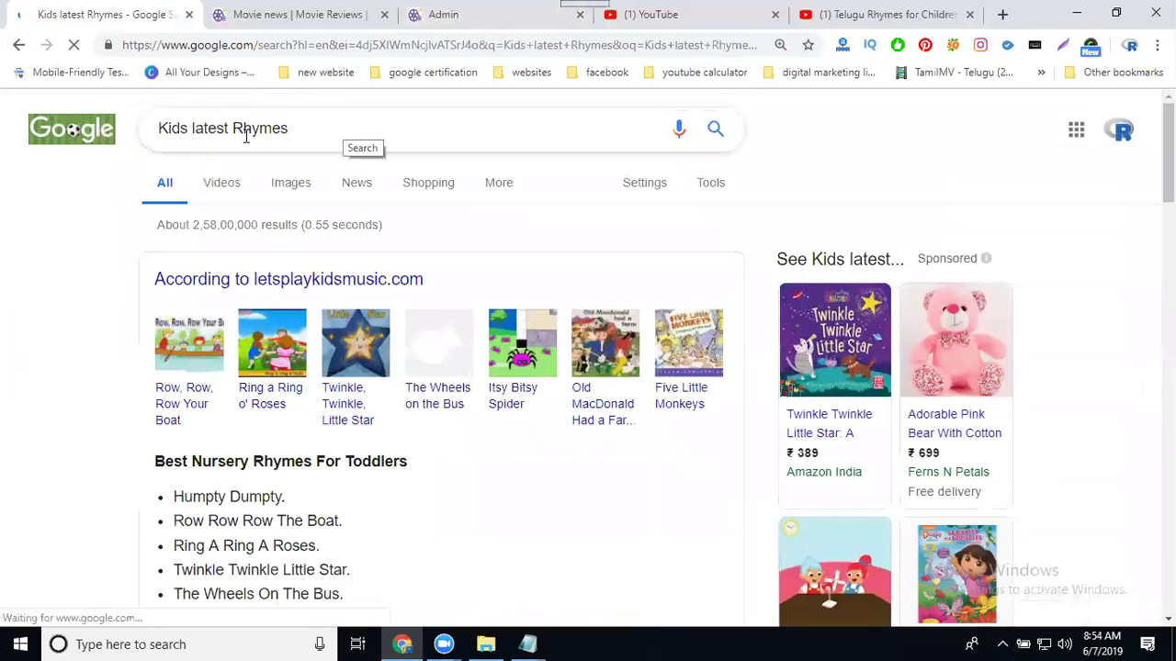
Trim the Google query to 'Kids Rhymes' and copy it.
double_click(204, 128)
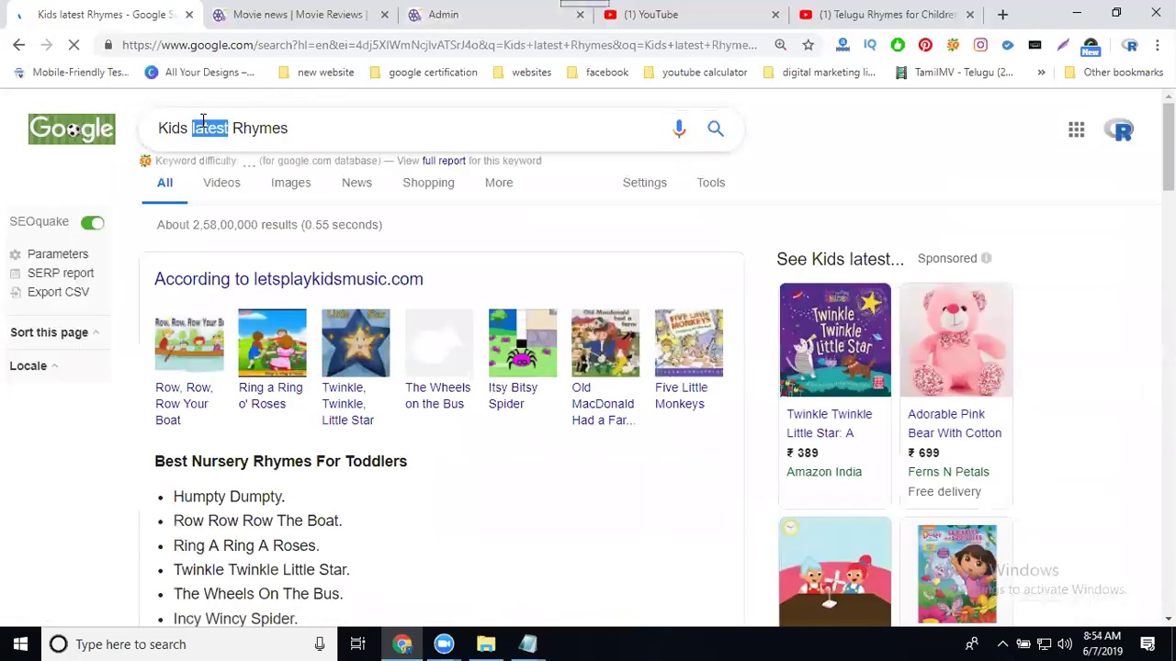
key("BackSpace")
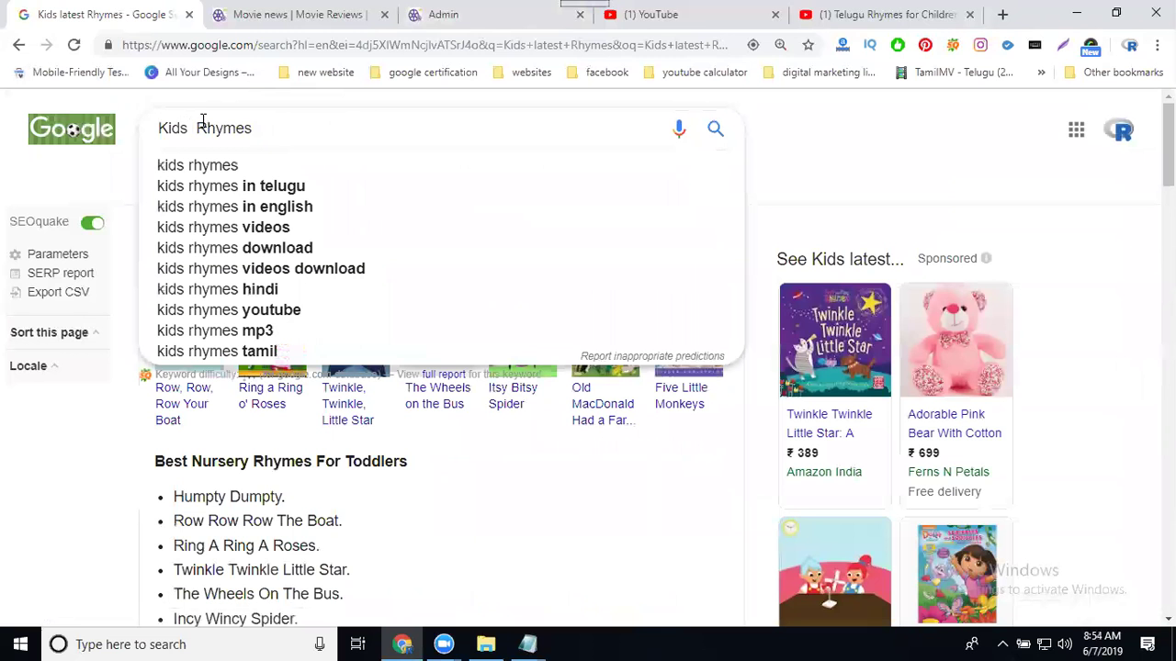
key("Delete")
triple_click(203, 129)
key("ctrl+c")
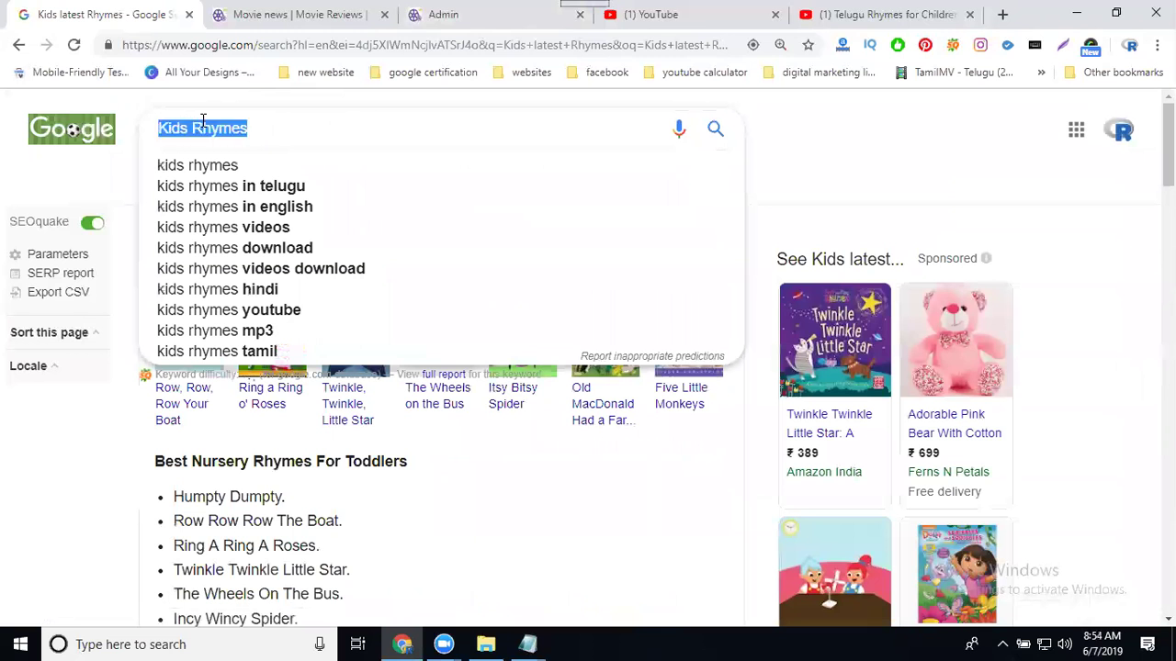
Append ', Kids Rhyme' to the end of both SEO Description and SEO Keywords.
left_click(450, 15)
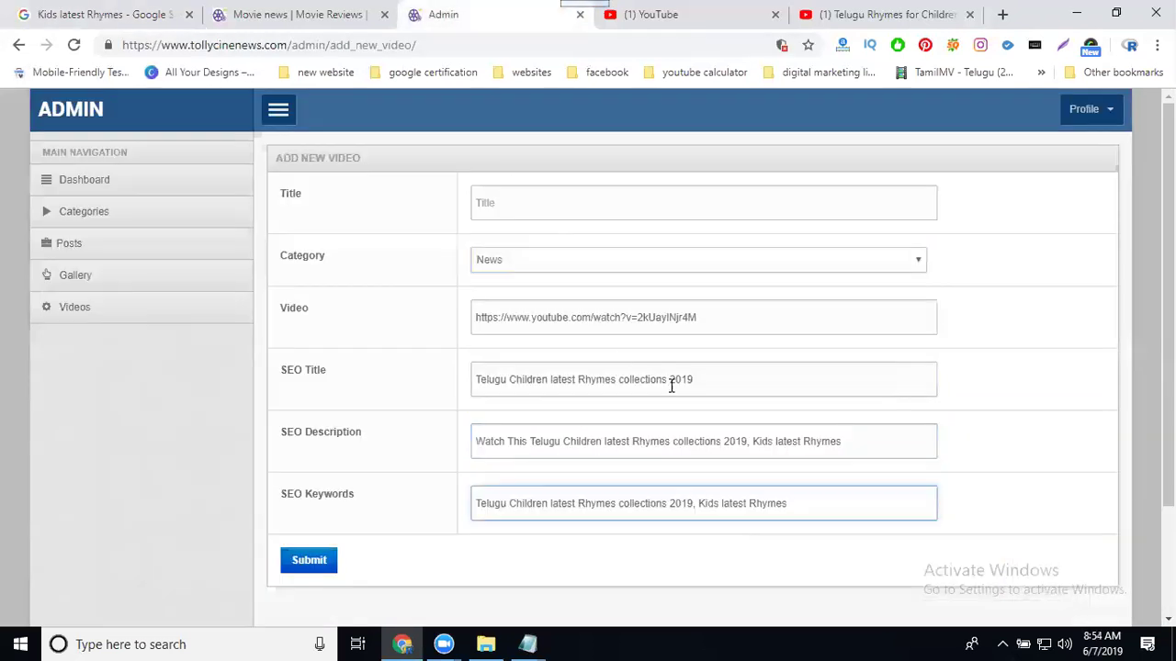
left_click(861, 447)
type(",")
key("ctrl+v")
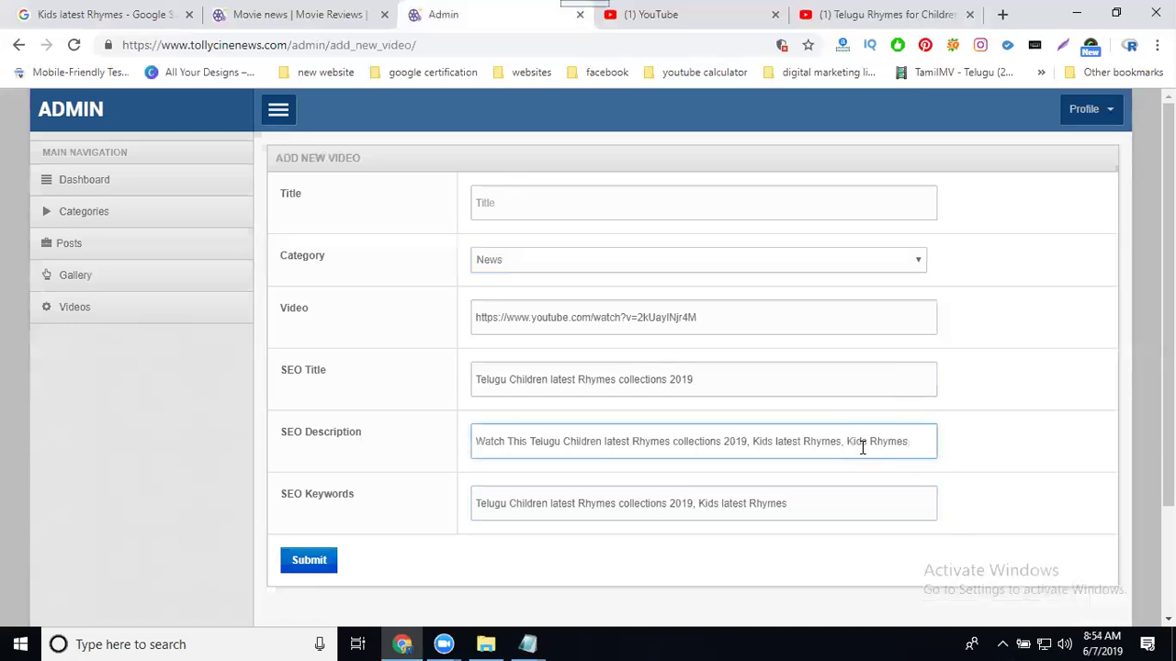
left_click(808, 498)
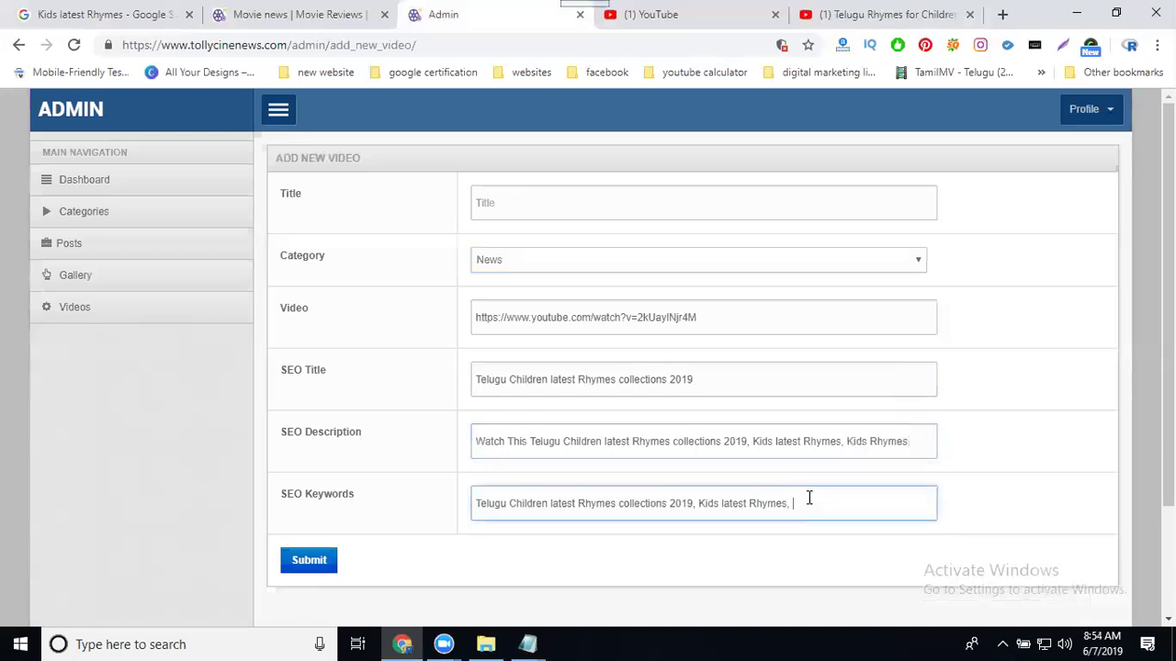
type(",")
key("ctrl+v")
left_click(918, 433)
key("BackSpace")
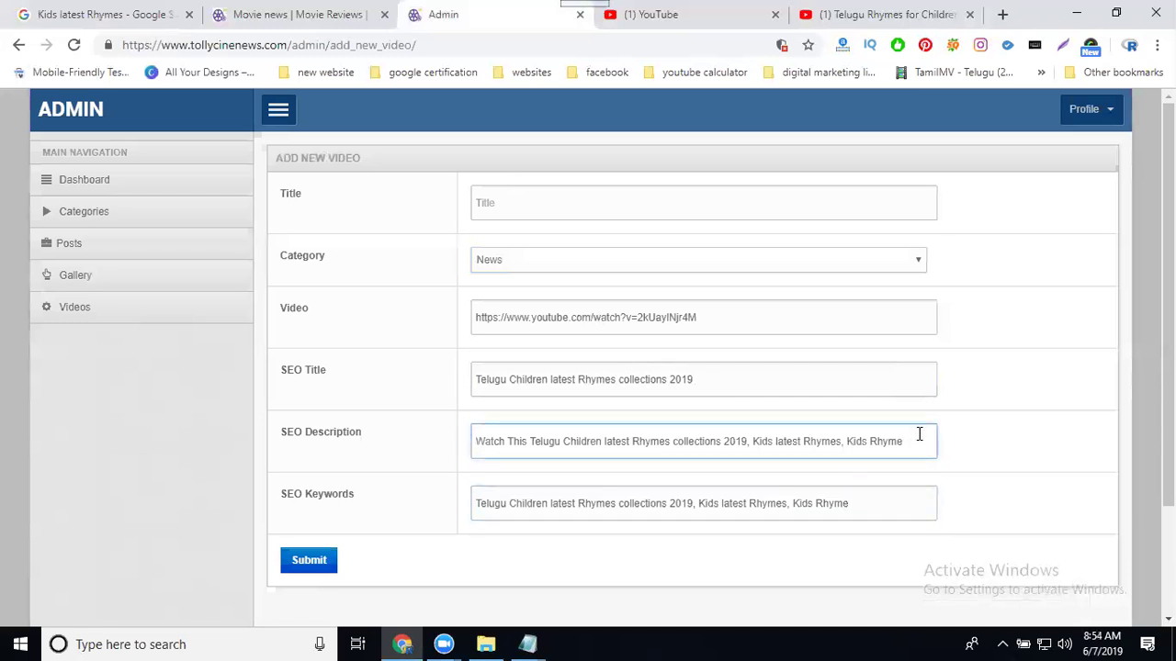
Search Google for the 'kids rhymes in telugu' suggestion and copy that query.
left_click(55, 14)
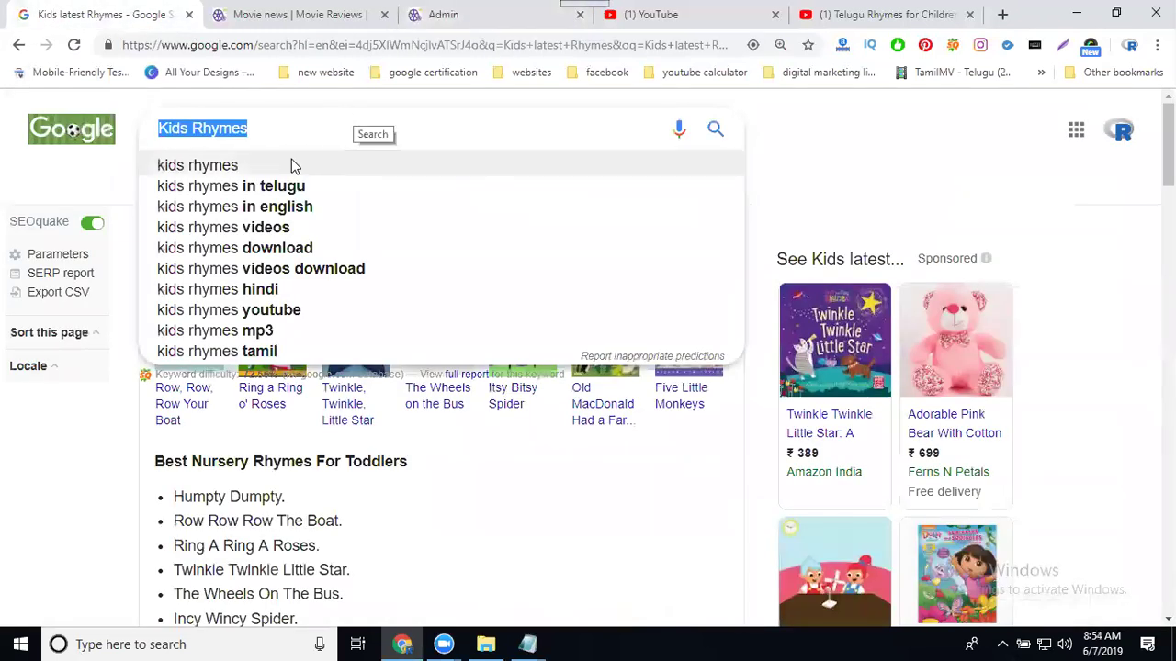
left_click(275, 185)
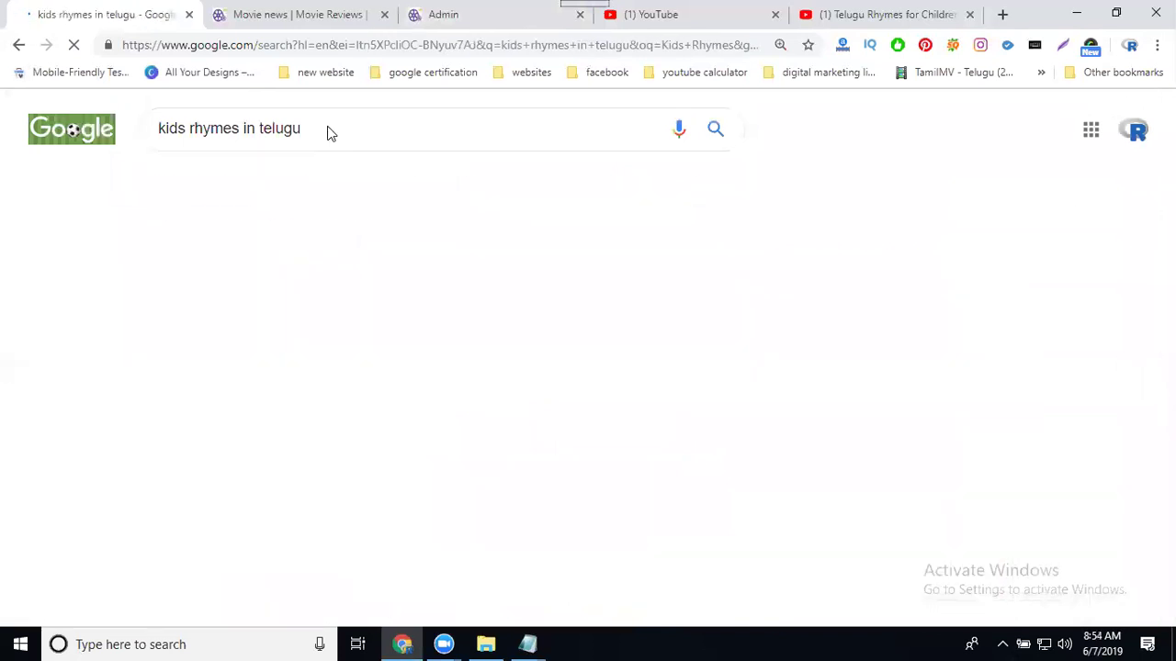
triple_click(328, 128)
key("ctrl+c")
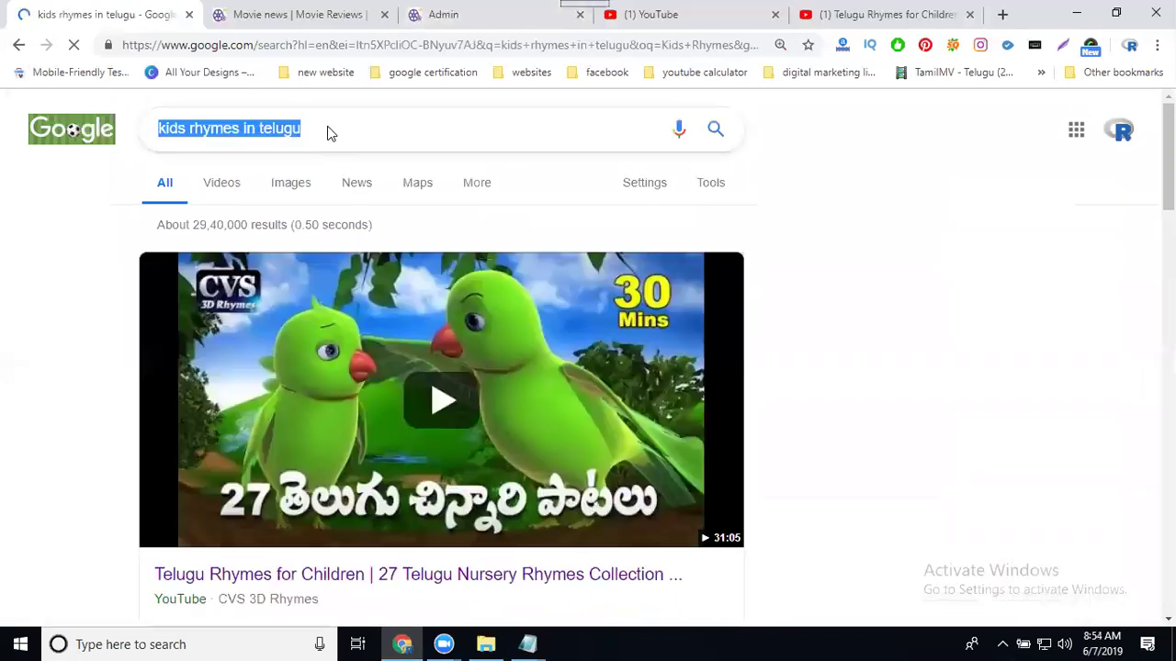
left_click(446, 14)
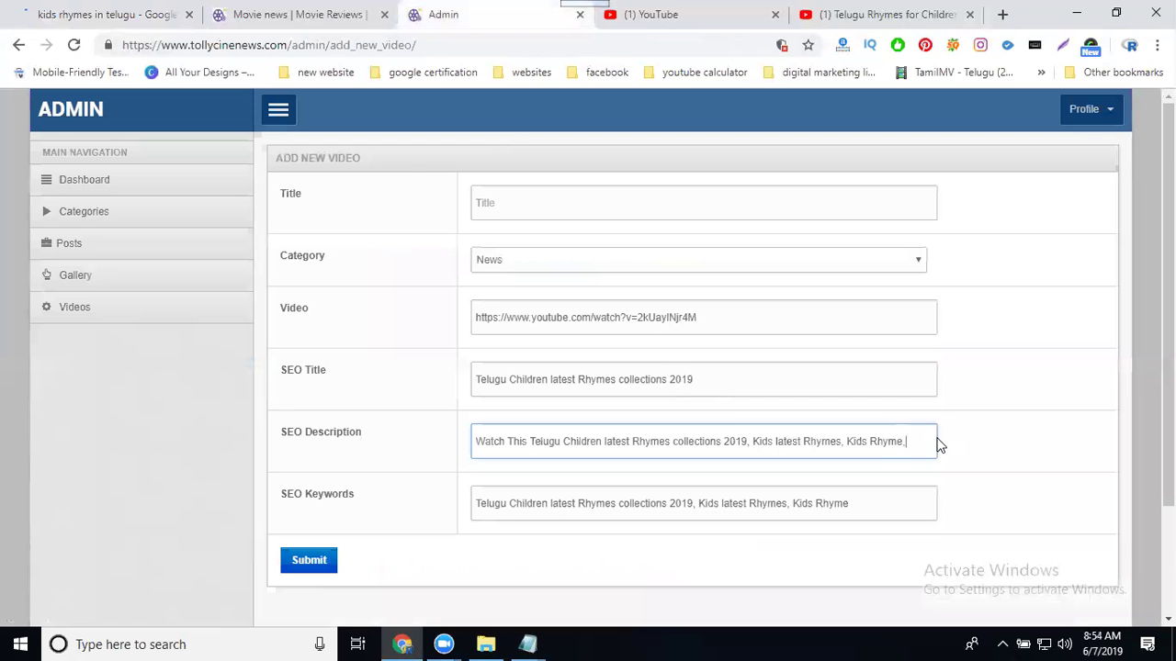
End the SEO Description with 'kids rhymes in telugu, hindi, english'.
key("ctrl+v")
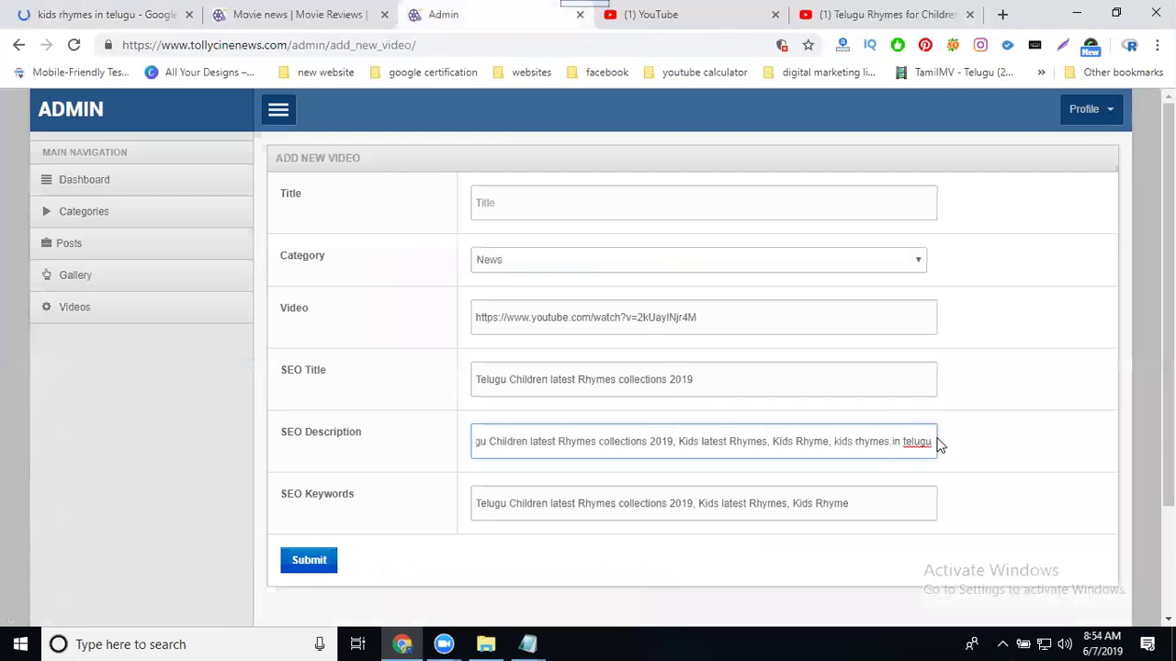
key("BackSpace")
type(", ")
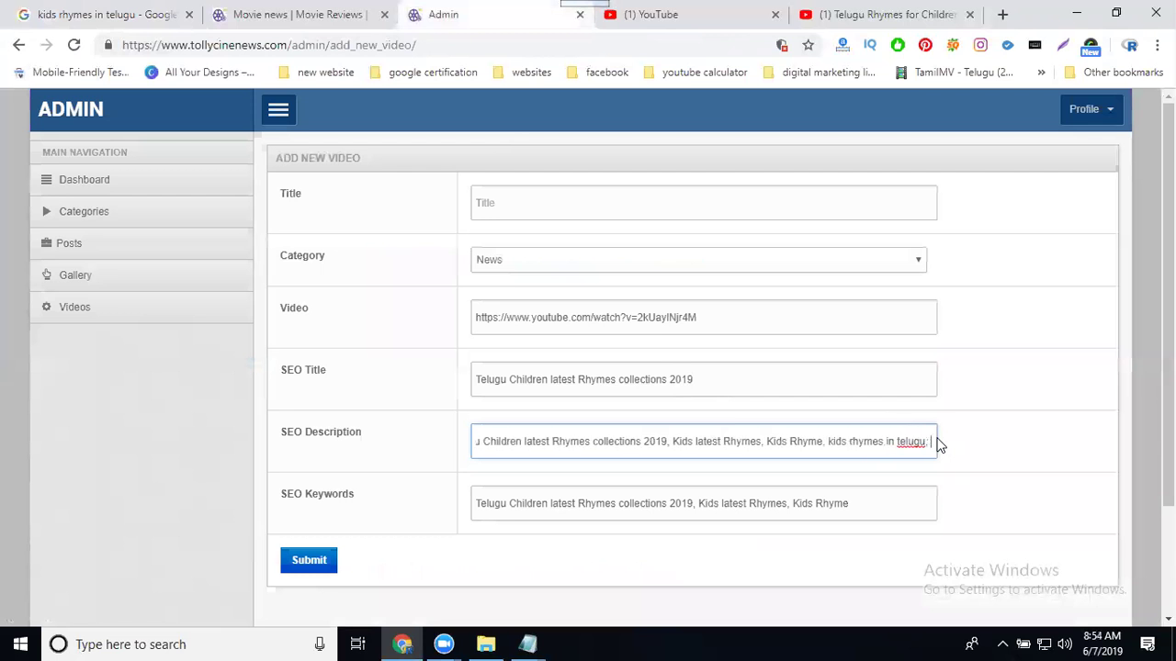
type("hid")
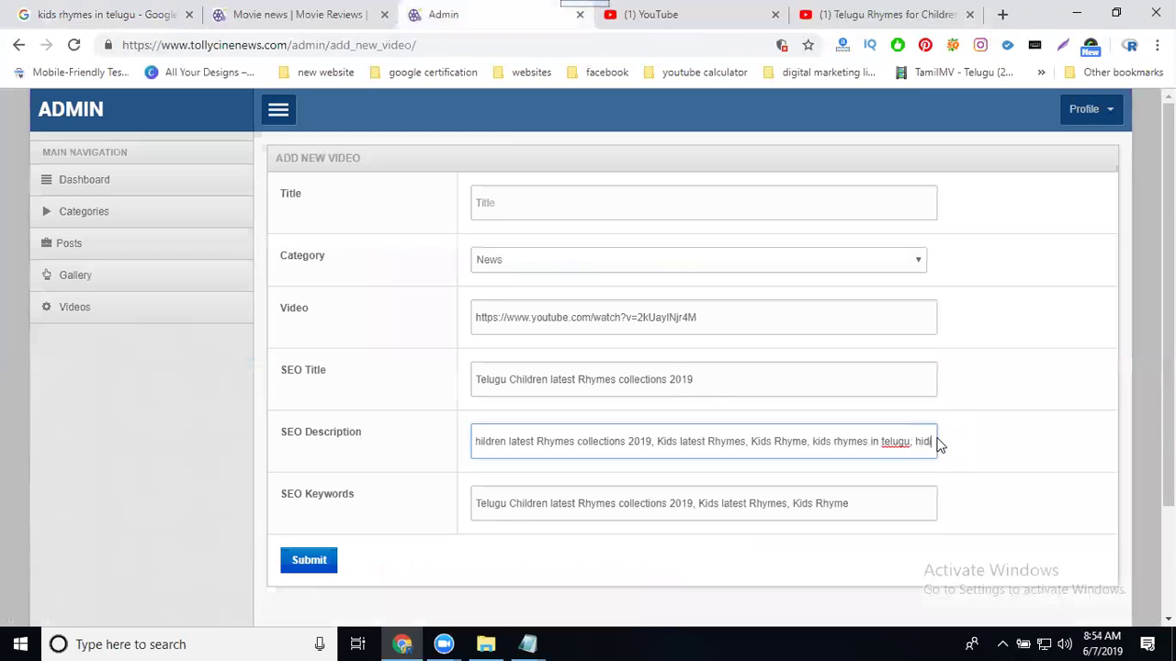
key("BackSpace")
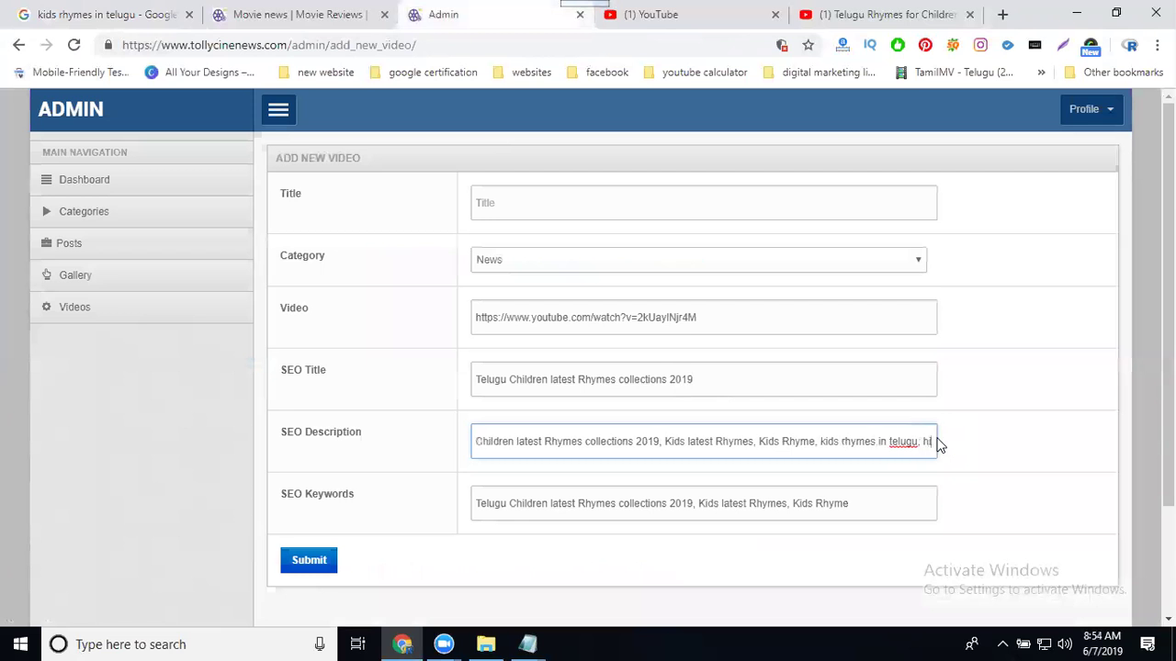
type("ndi, en")
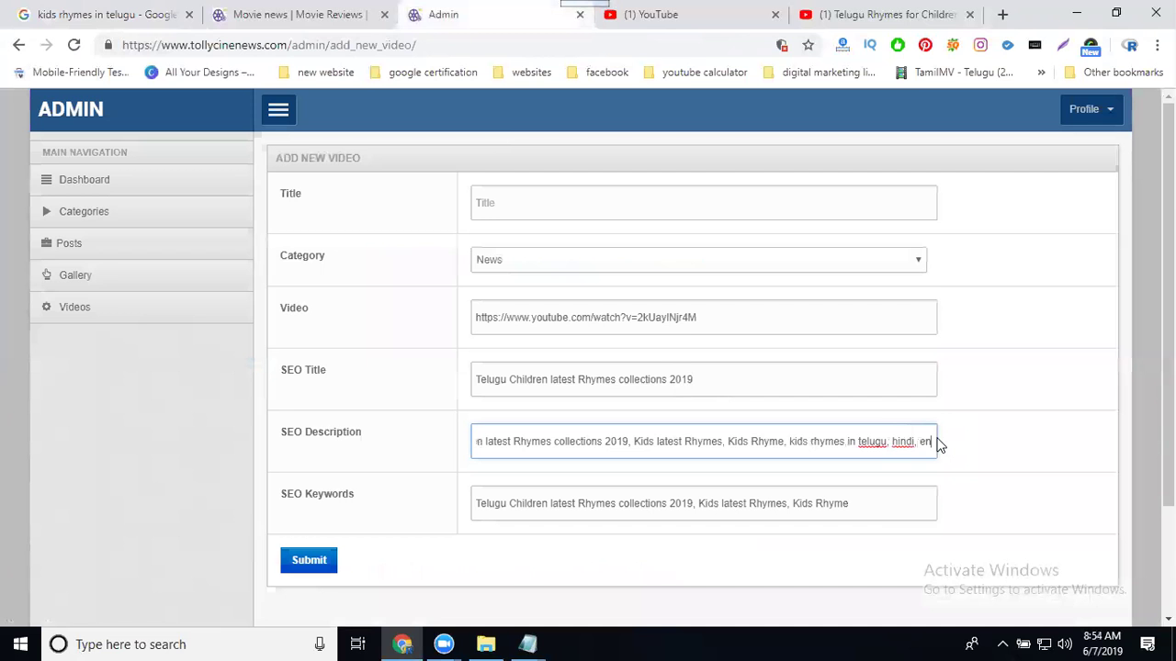
type("g")
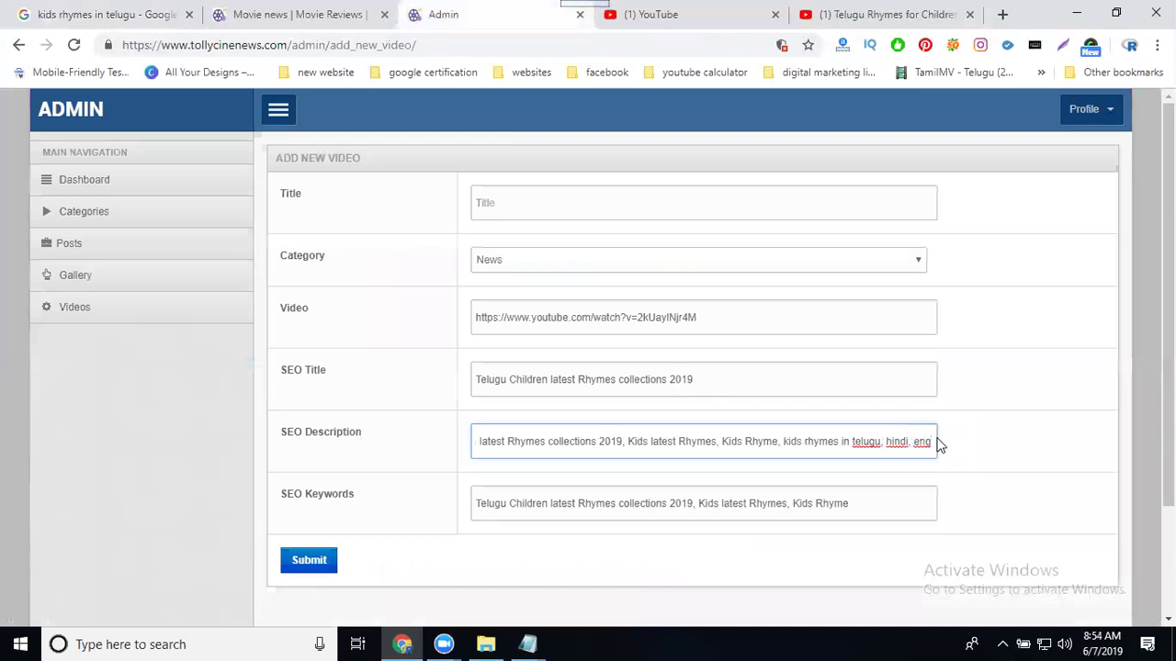
type("lish")
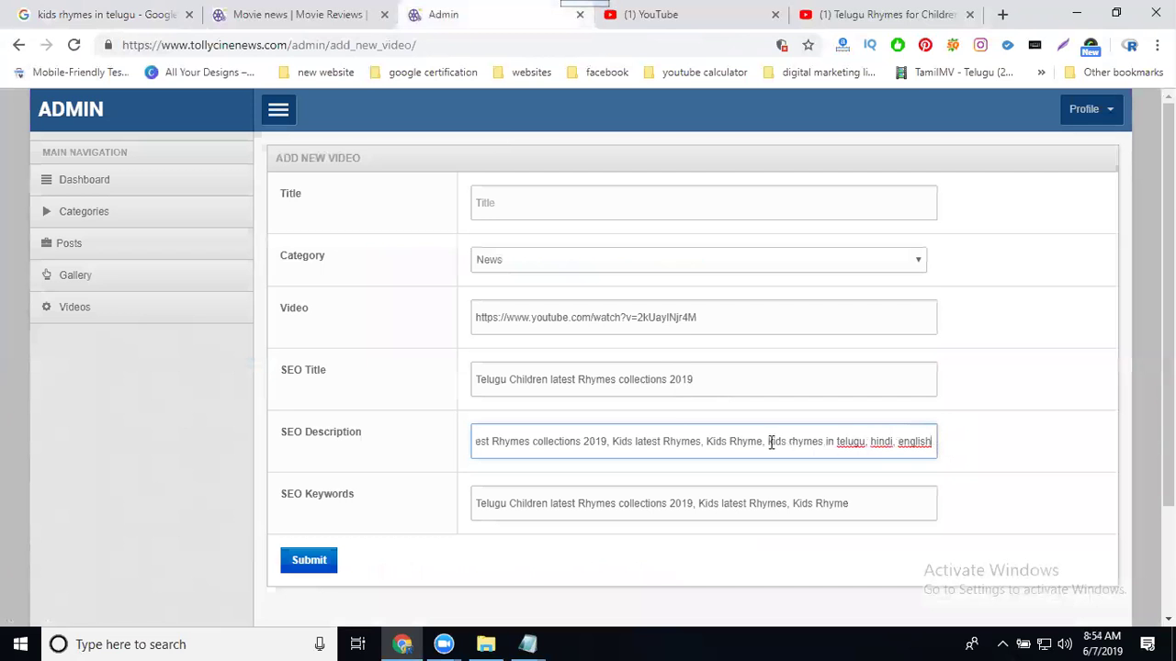
Copy that phrase onto the end of SEO Keywords, then select the SEO Title text.
left_click_drag(770, 442, 940, 446)
key("ctrl+c")
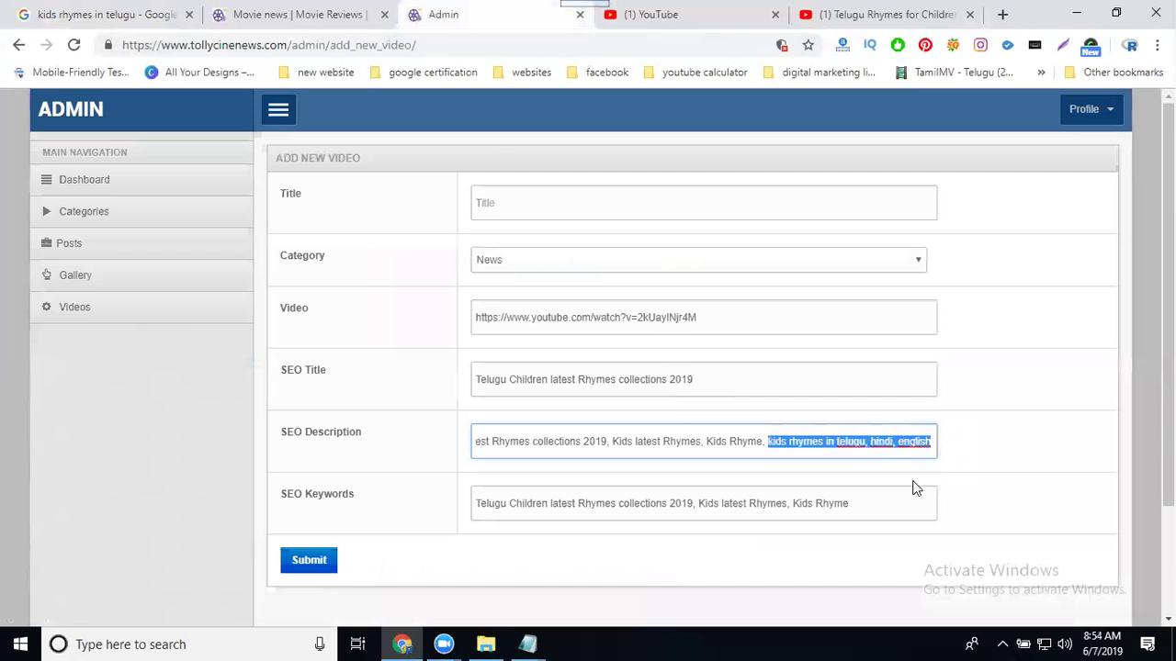
left_click(883, 512)
key("ctrl+v")
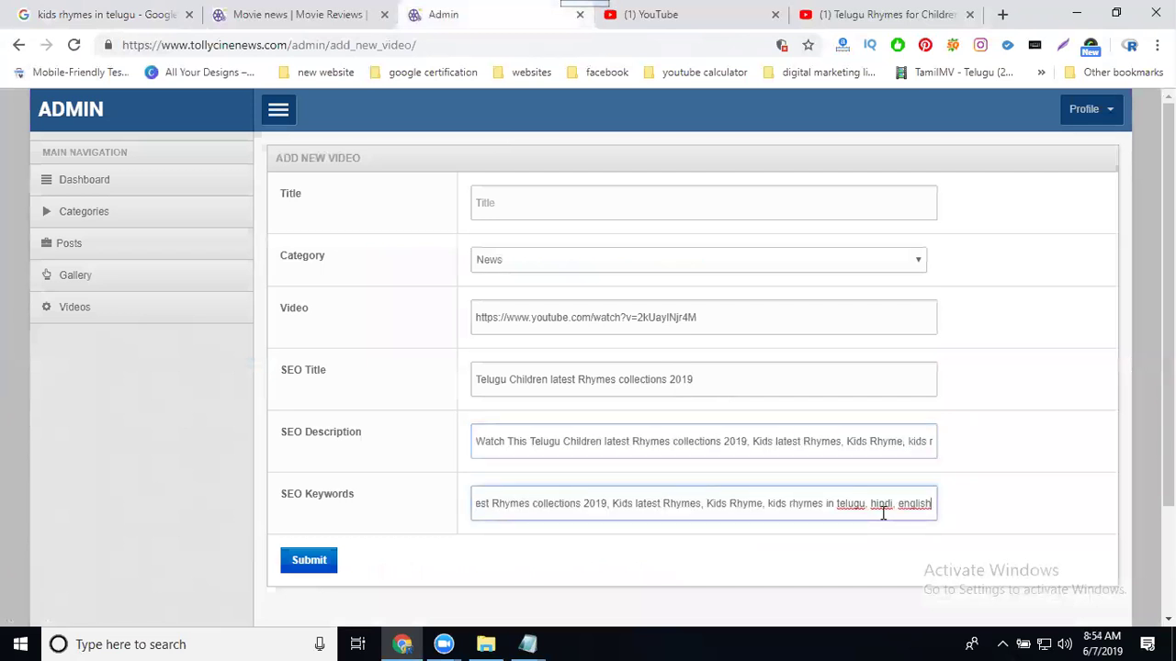
triple_click(752, 380)
key("ctrl+c")
Paste the SEO title into Title, change Children to Kids, and submit the video post.
left_click(612, 217)
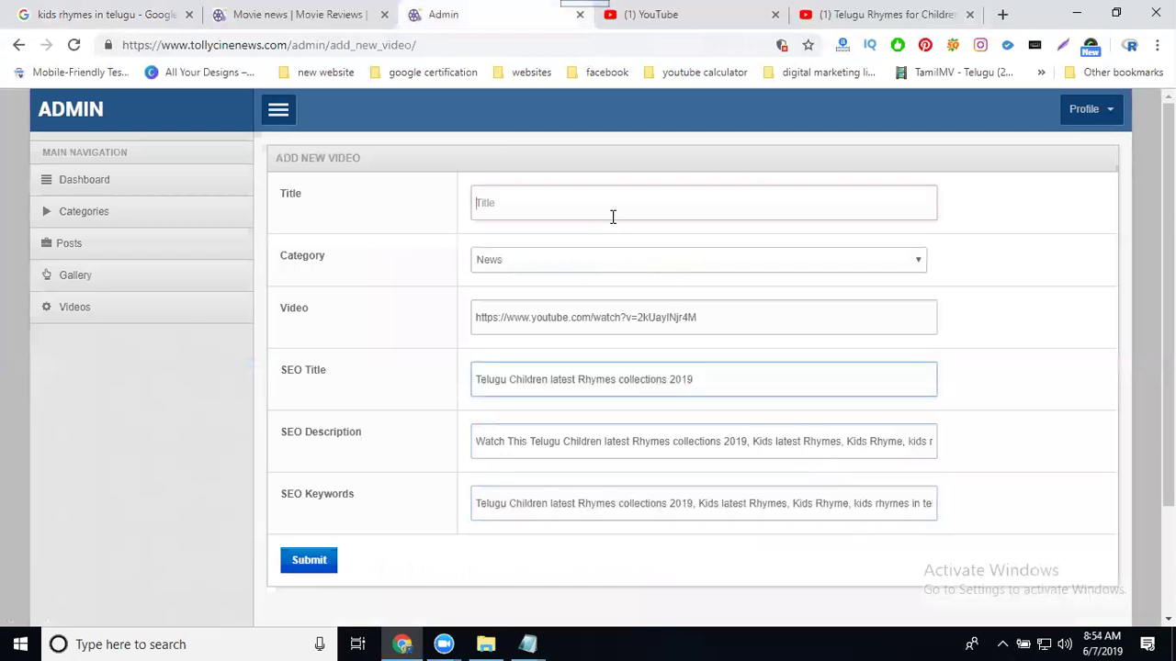
key("ctrl+v")
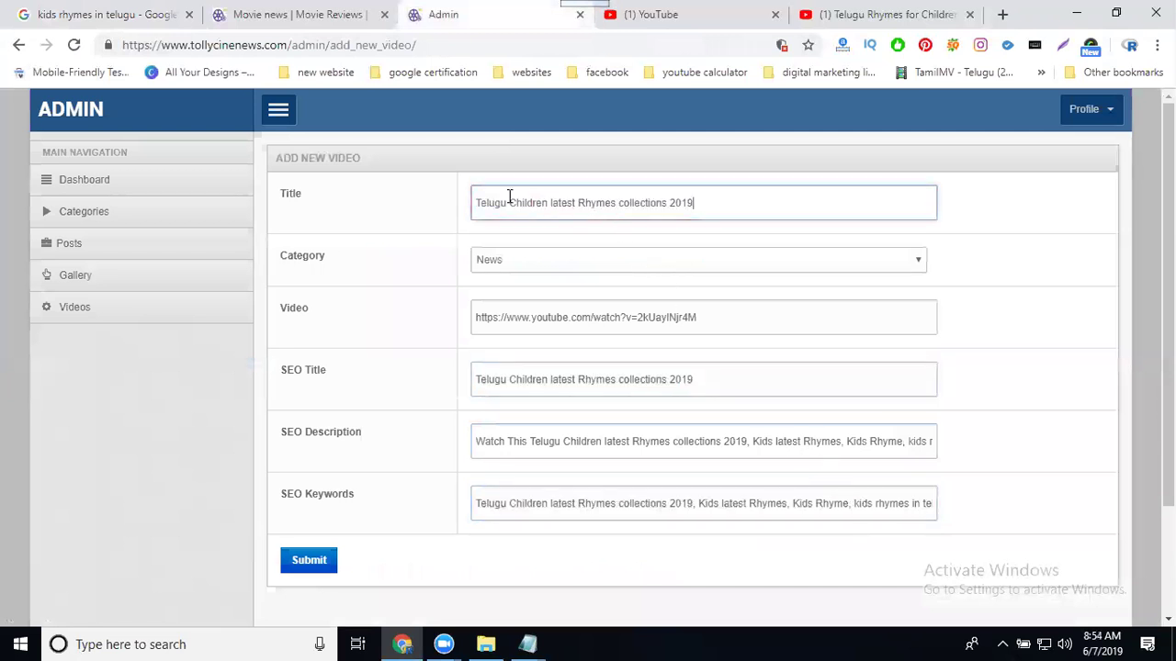
double_click(560, 201)
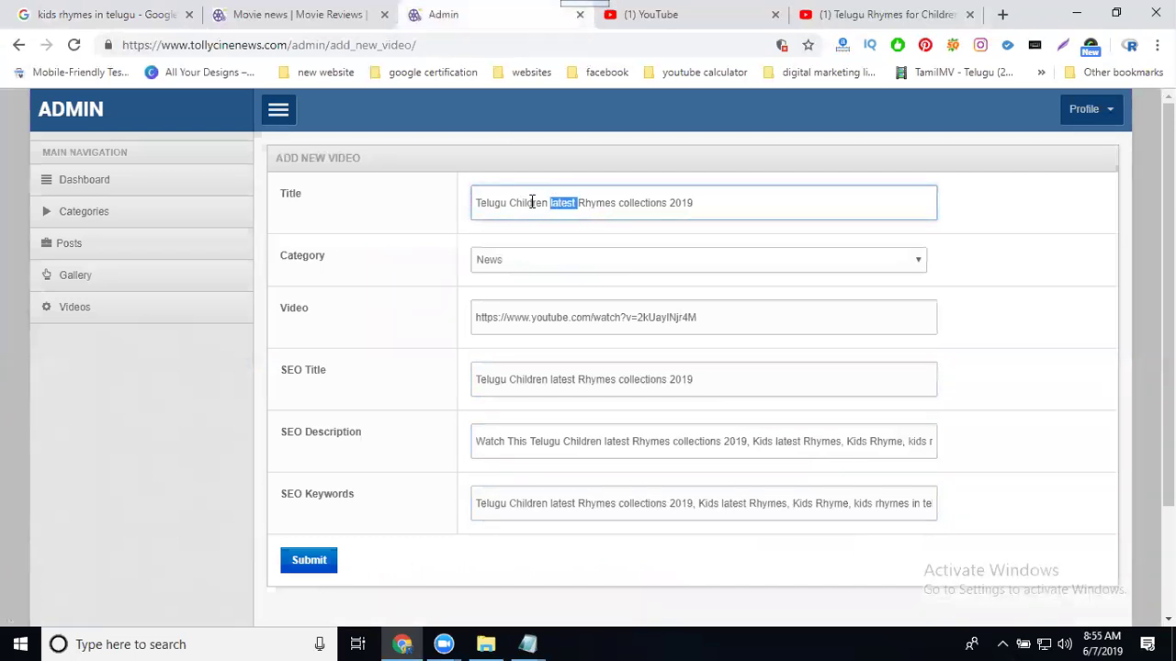
double_click(532, 201)
type("Kids")
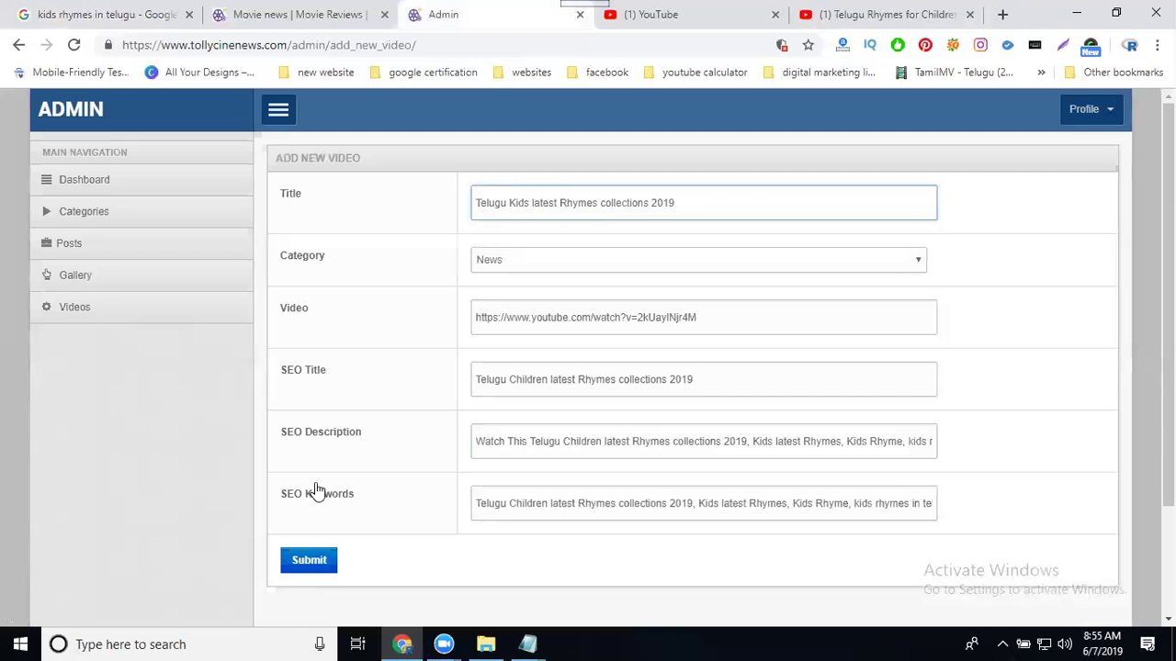
left_click(311, 559)
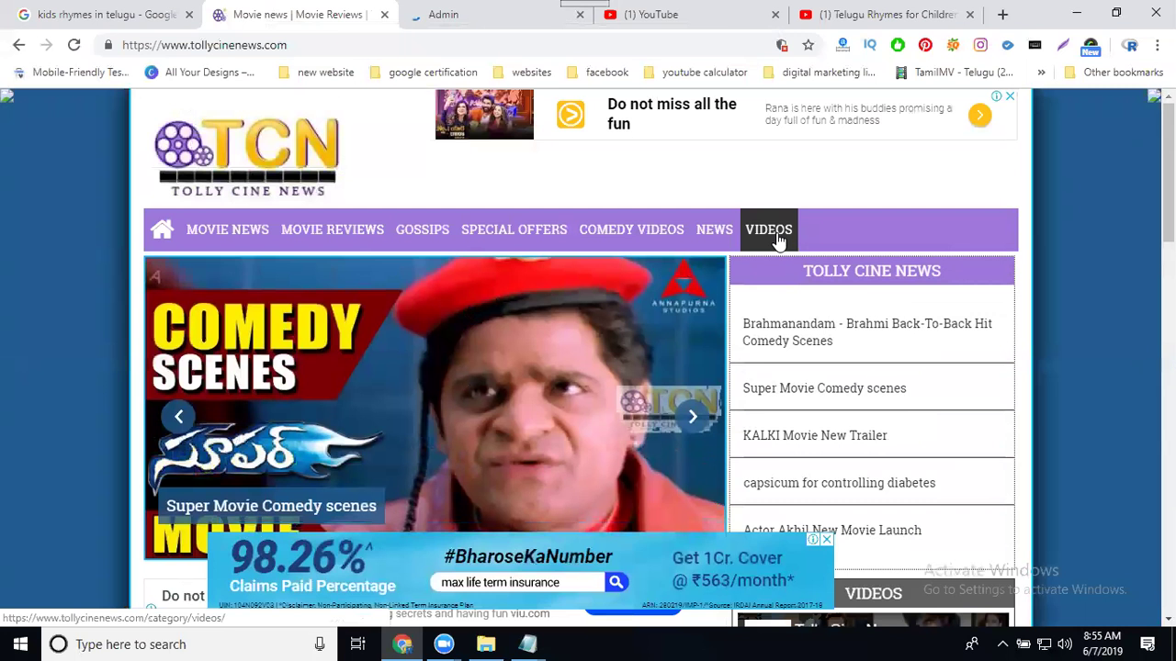
Browse VIDEOS > News and open the 'Telugu Kids latest Rhymes collections 2019' post.
left_click(776, 237)
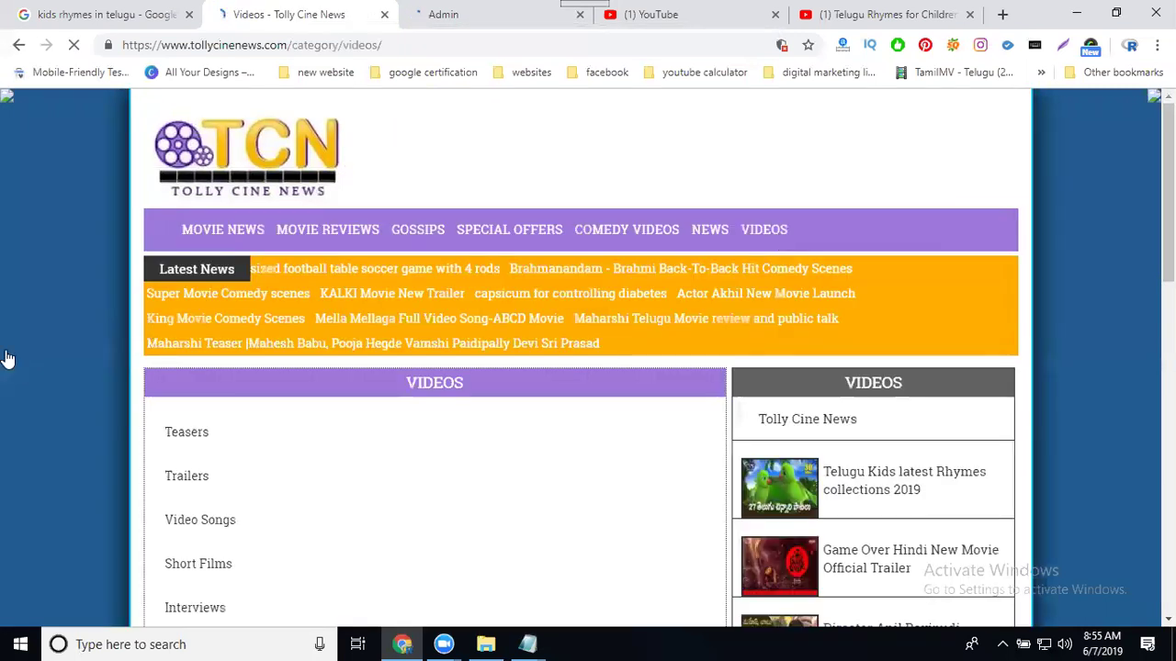
scroll(89, 429, "down", 3)
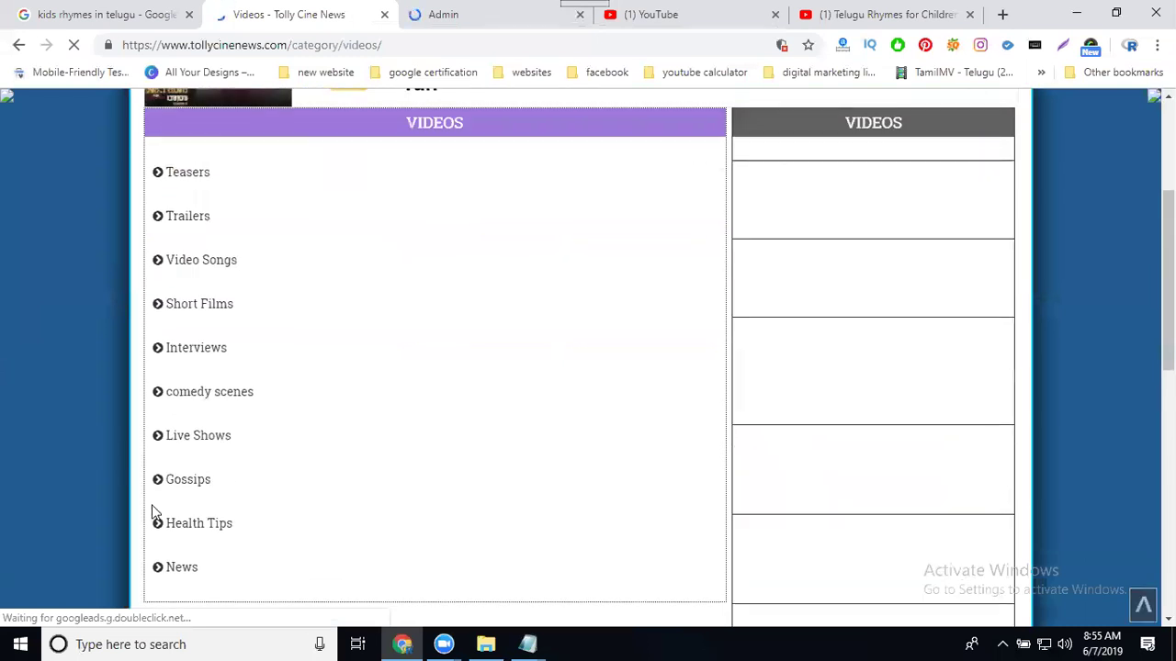
scroll(174, 514, "down", 2)
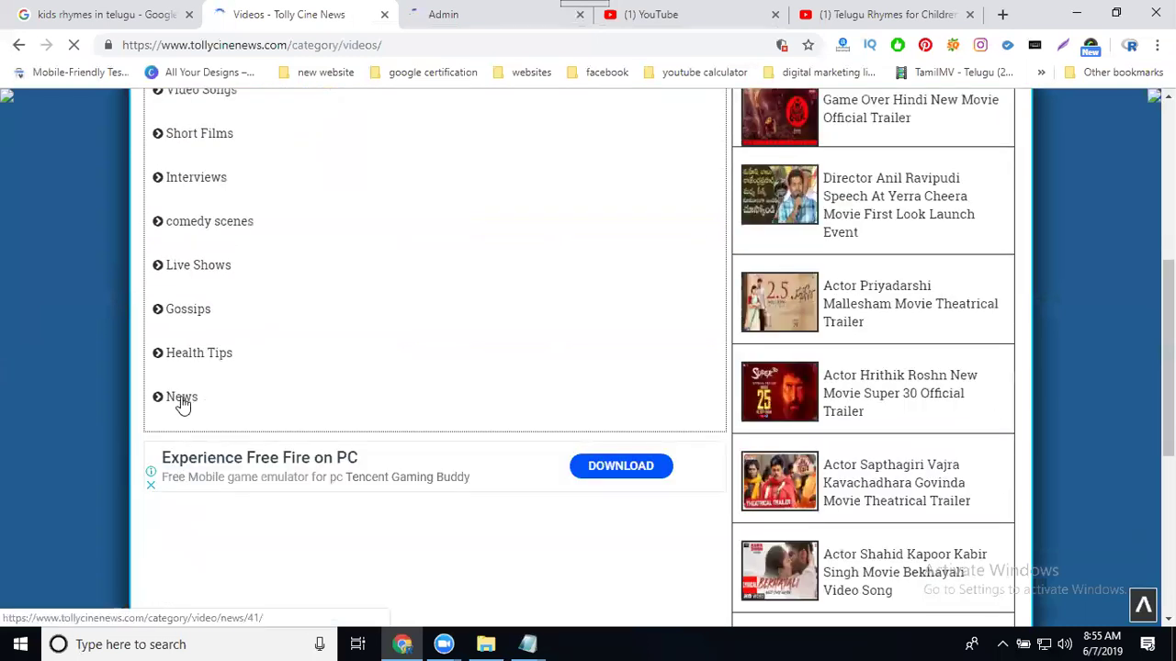
left_click(182, 401)
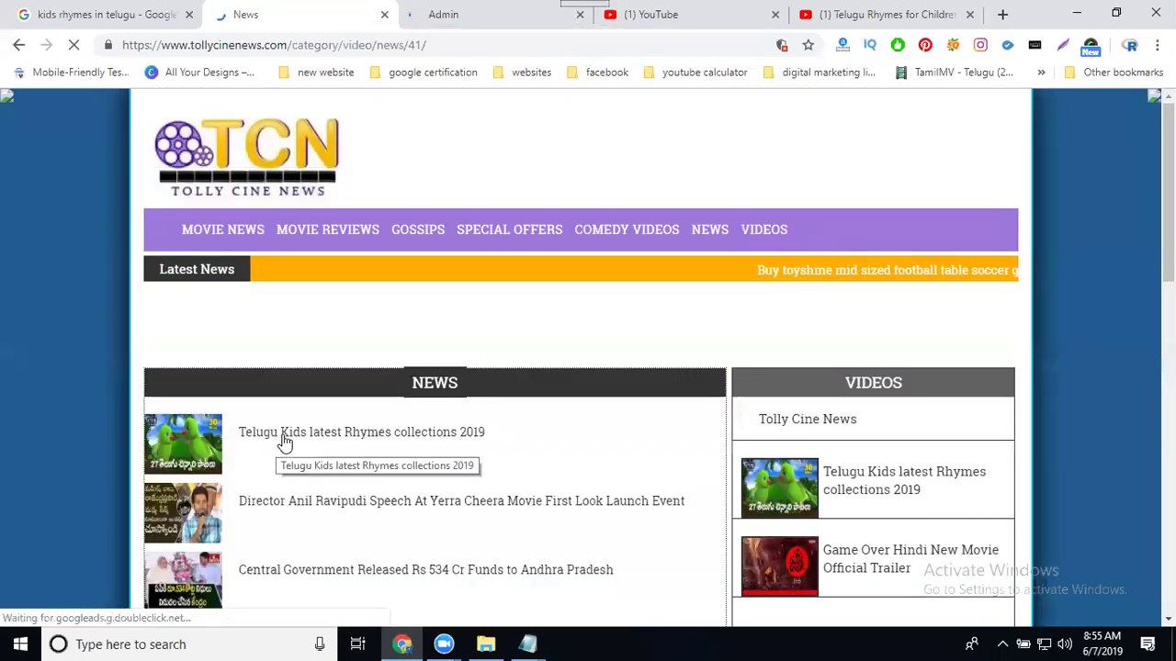
left_click(285, 442)
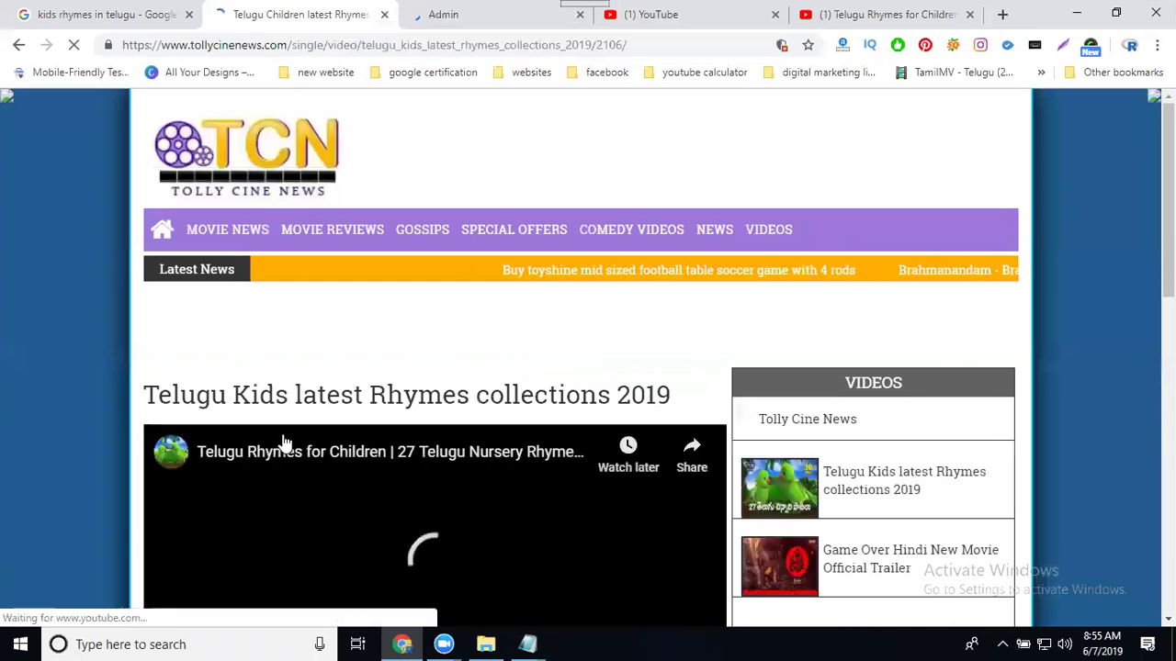
scroll(284, 442, "down", 2)
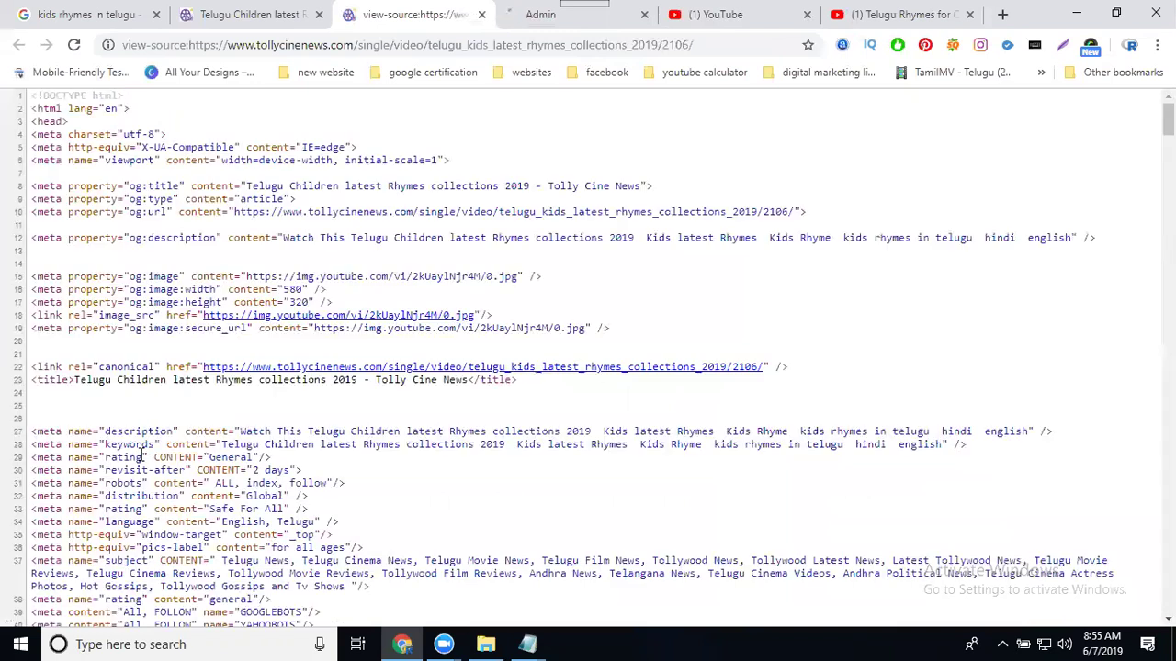
Zoom the page source and highlight its title tag, description meta and keywords meta lines.
key("ctrl+plus")
key("ctrl+plus")
key("ctrl+plus")
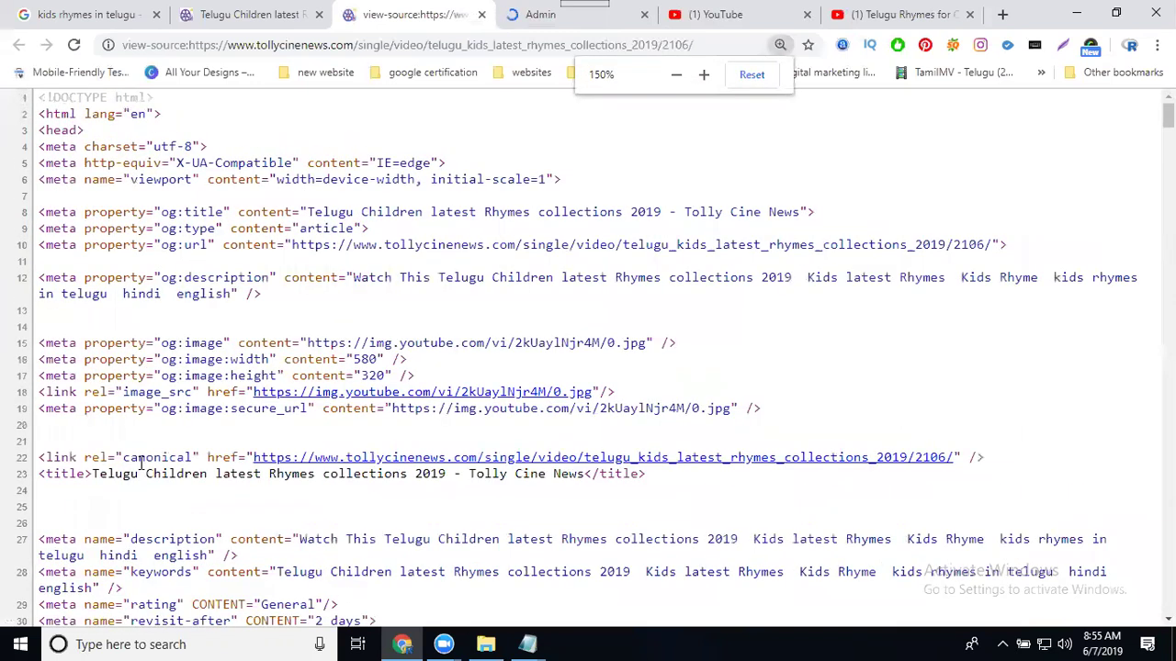
scroll(147, 440, "down", 2)
scroll(147, 440, "down", 1)
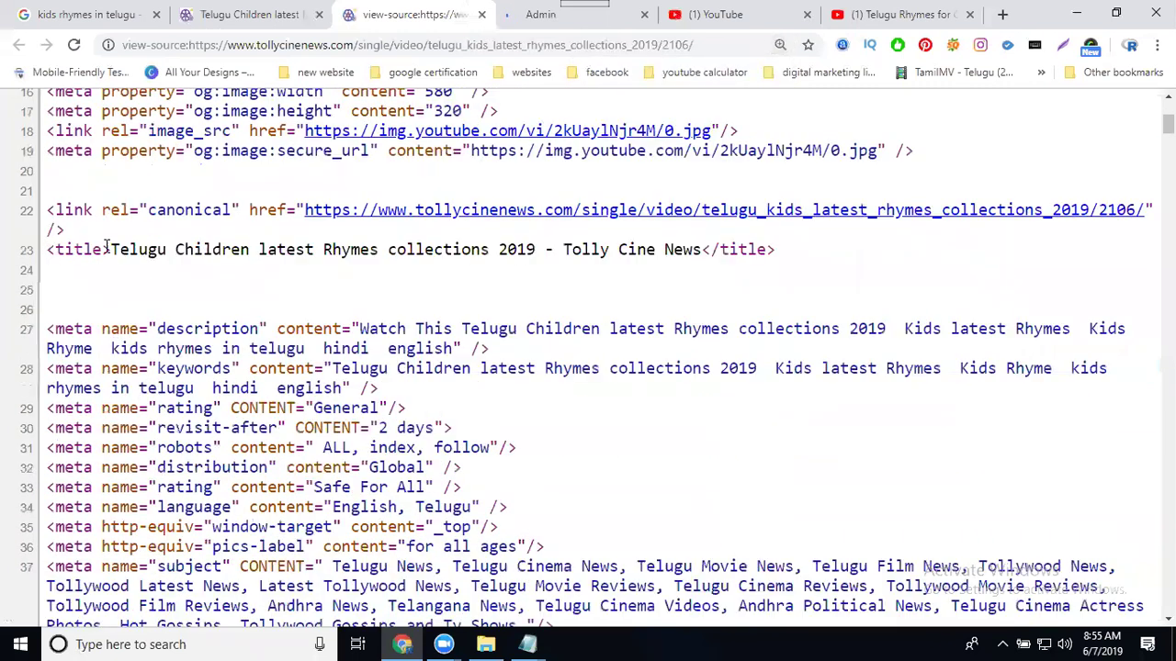
left_click_drag(47, 249, 814, 258)
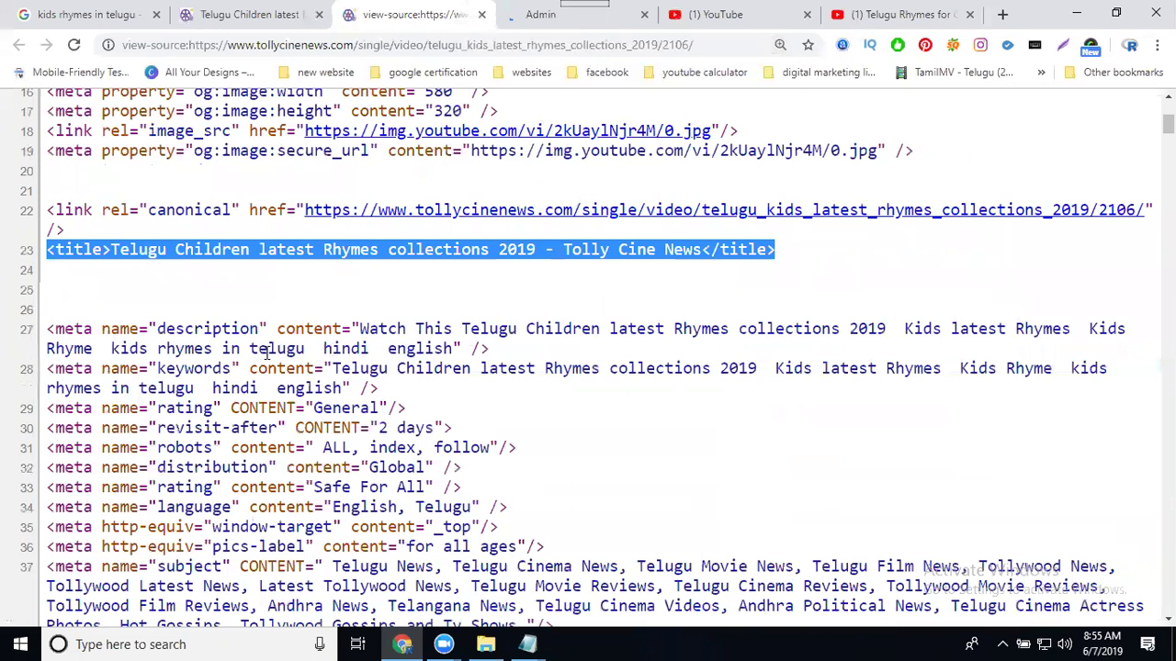
left_click_drag(496, 349, 418, 349)
left_click_drag(296, 333, 44, 341)
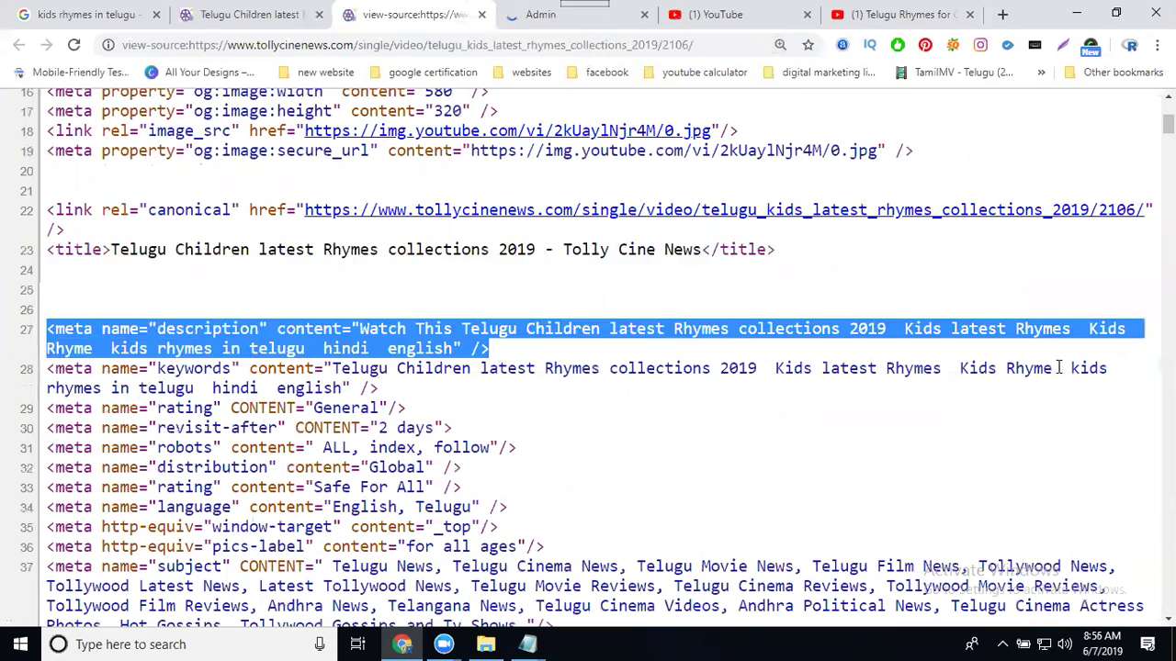
left_click_drag(380, 388, 39, 371)
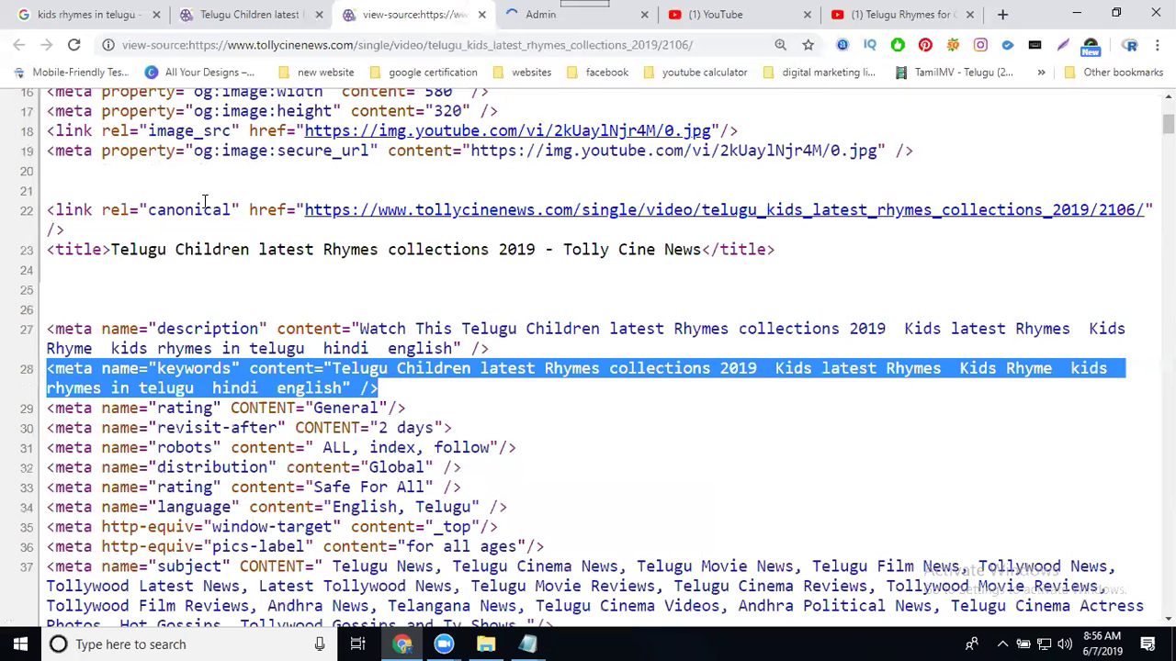
Check the zoomed-out admin Videos list, then select the heading 'Telugu Kids latest Rhymes collections 2019' on the live post.
left_click(533, 13)
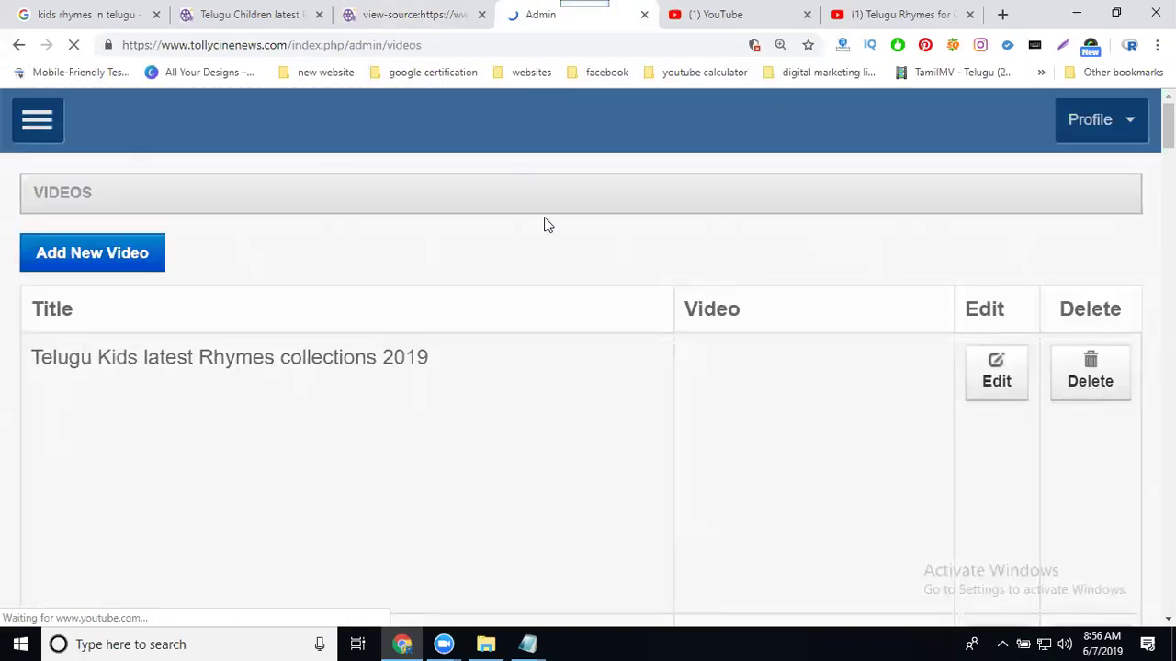
key("ctrl+minus")
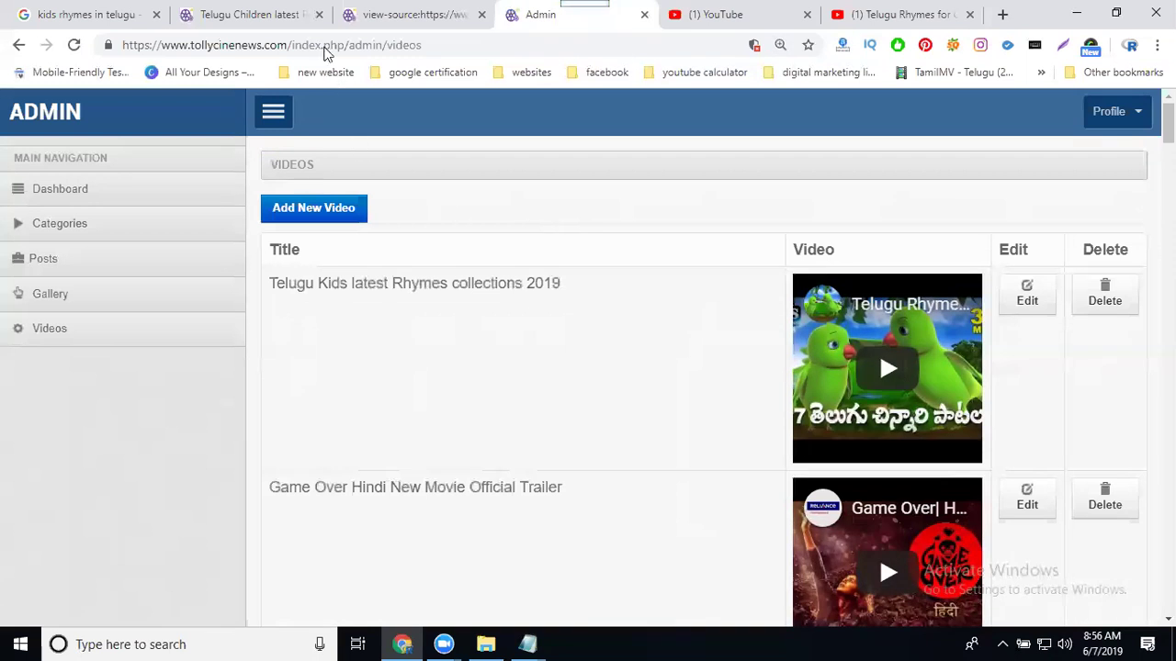
left_click(253, 12)
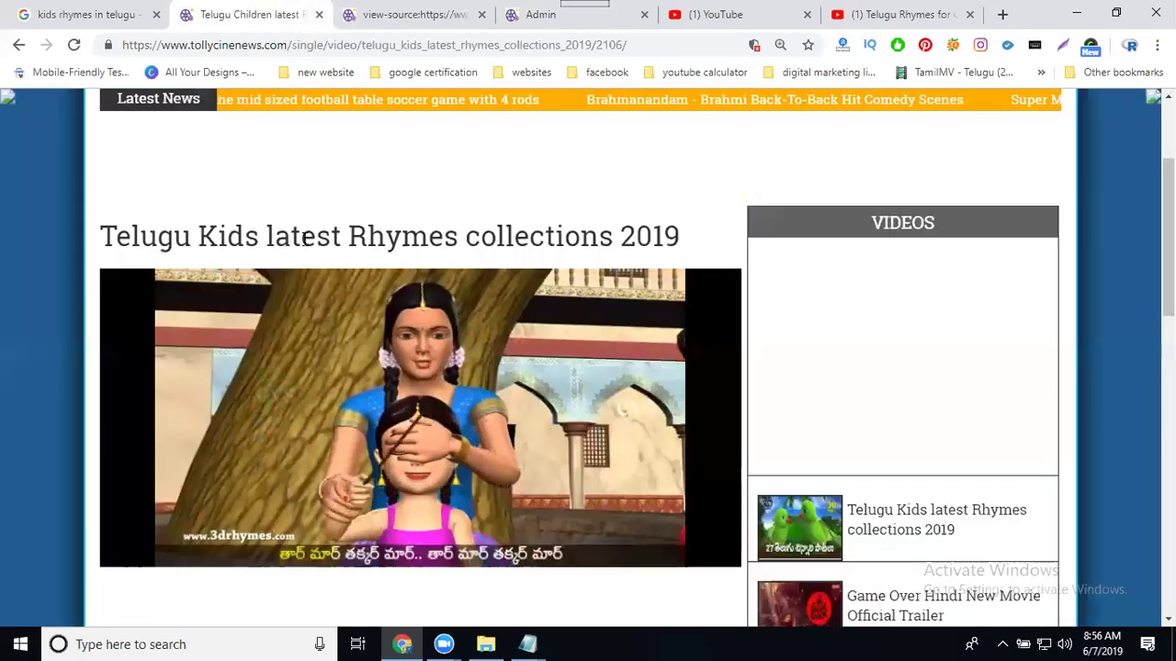
triple_click(296, 232)
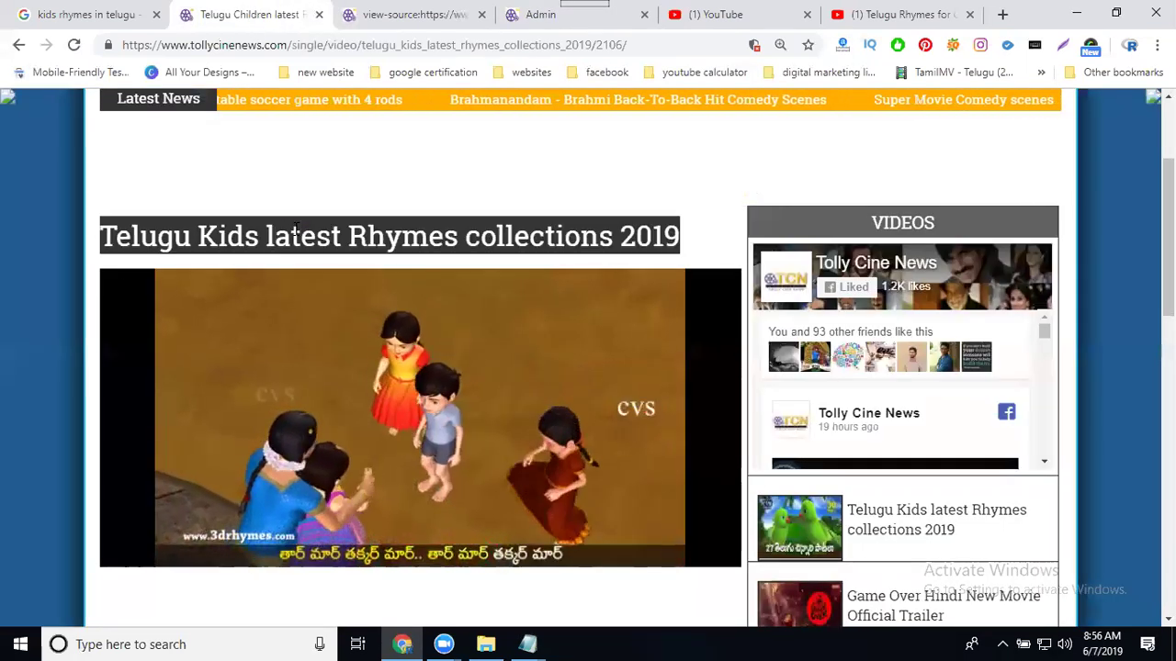